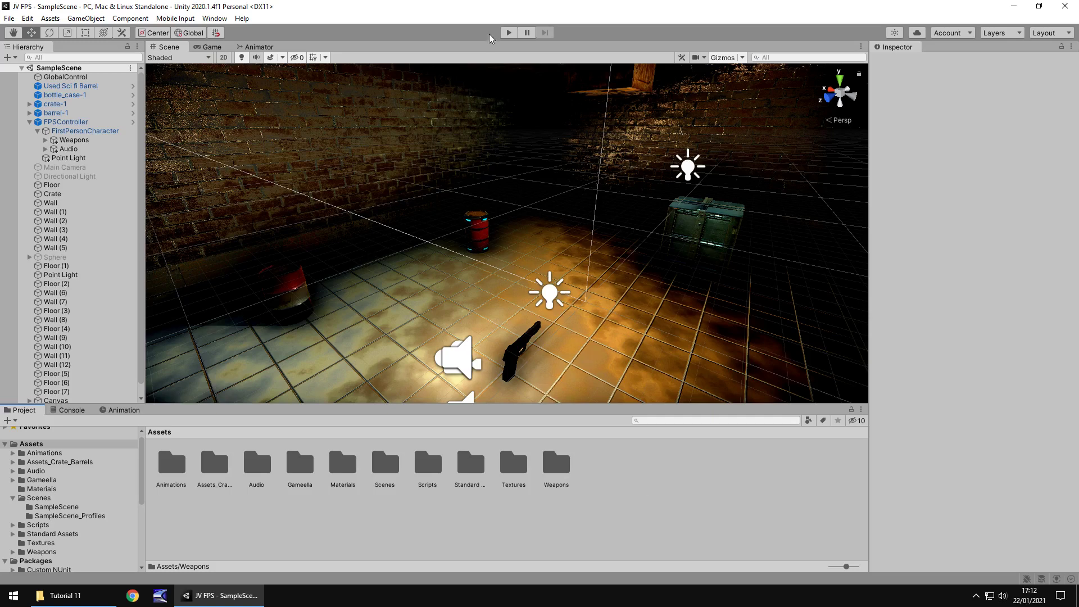
Step: Play-test the scene by walking into the barrels, crate and bottle case to check for collisions, and stop play mode
click(504, 35)
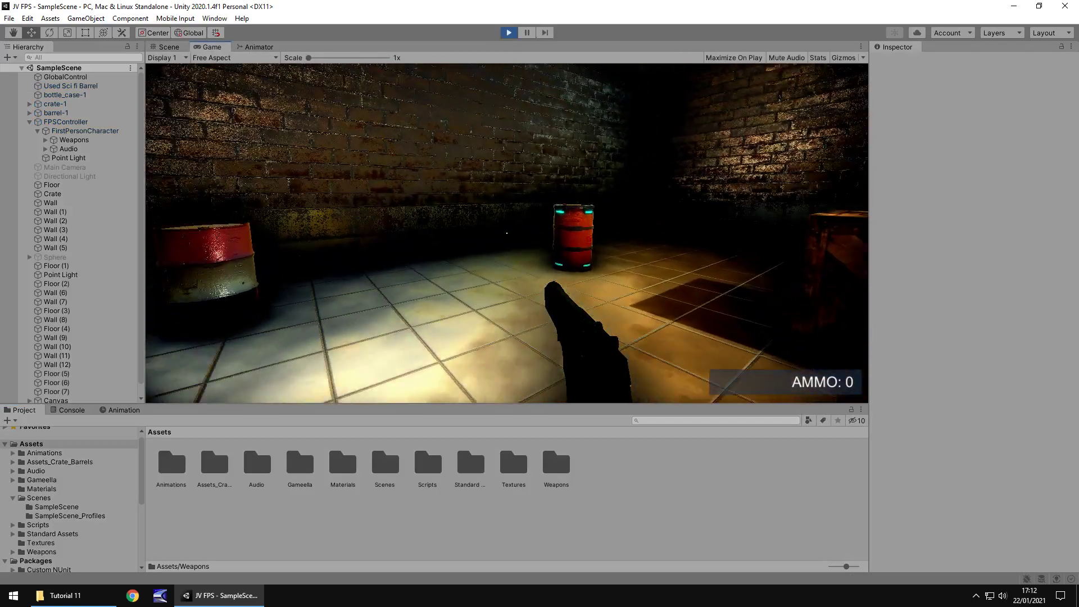
key(w)
key(w)
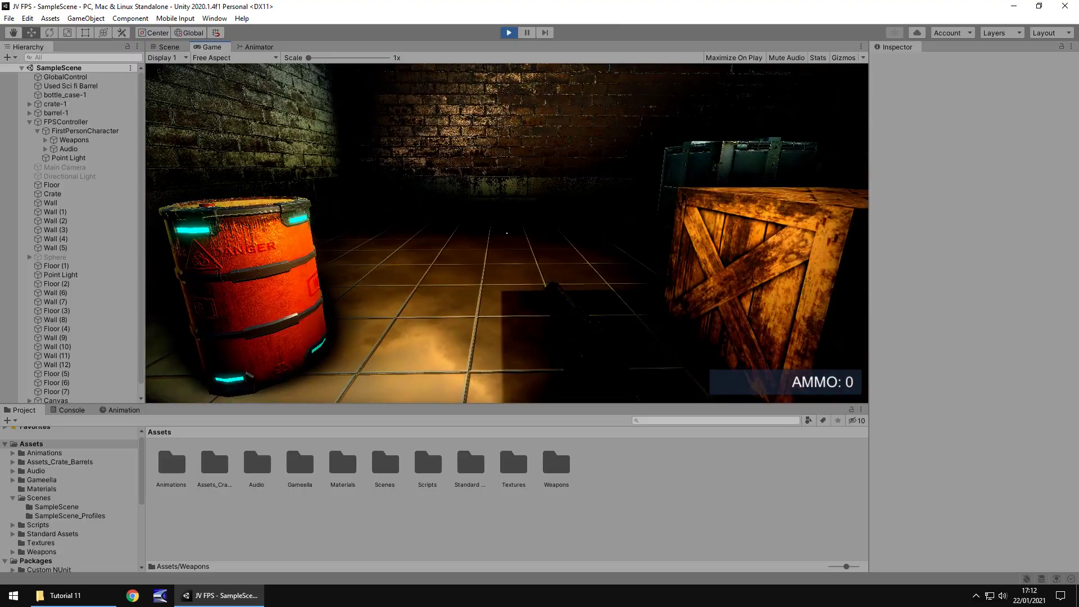
key(w)
key(w)
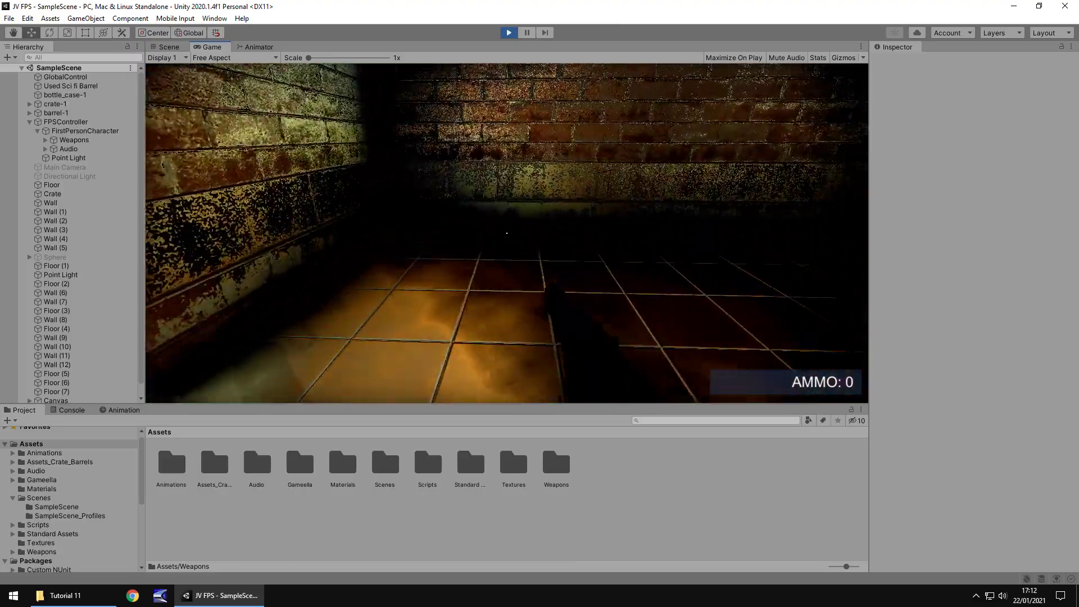
key(w)
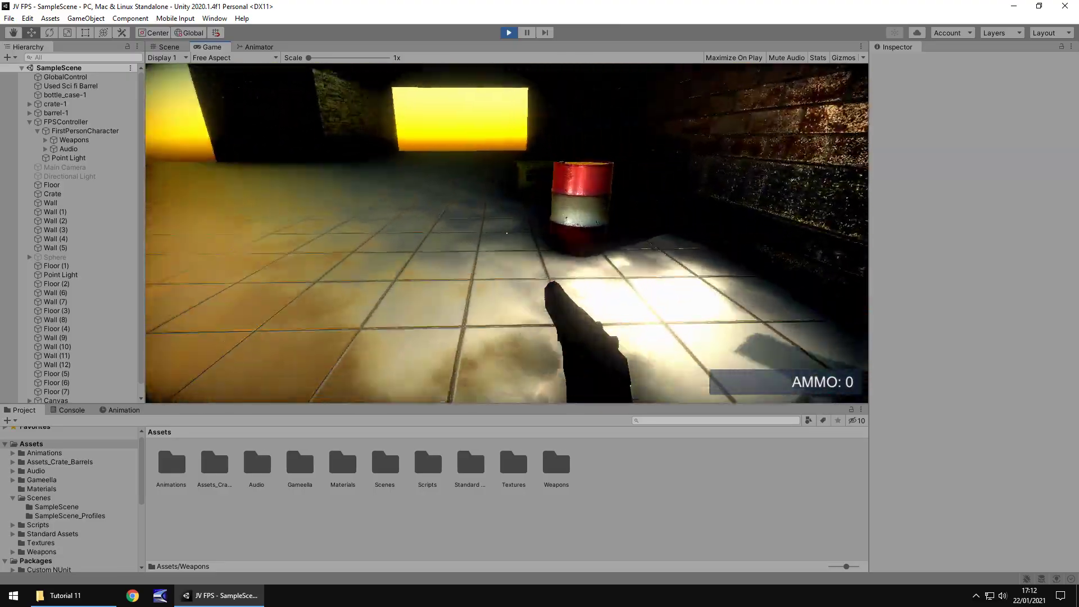
key(w)
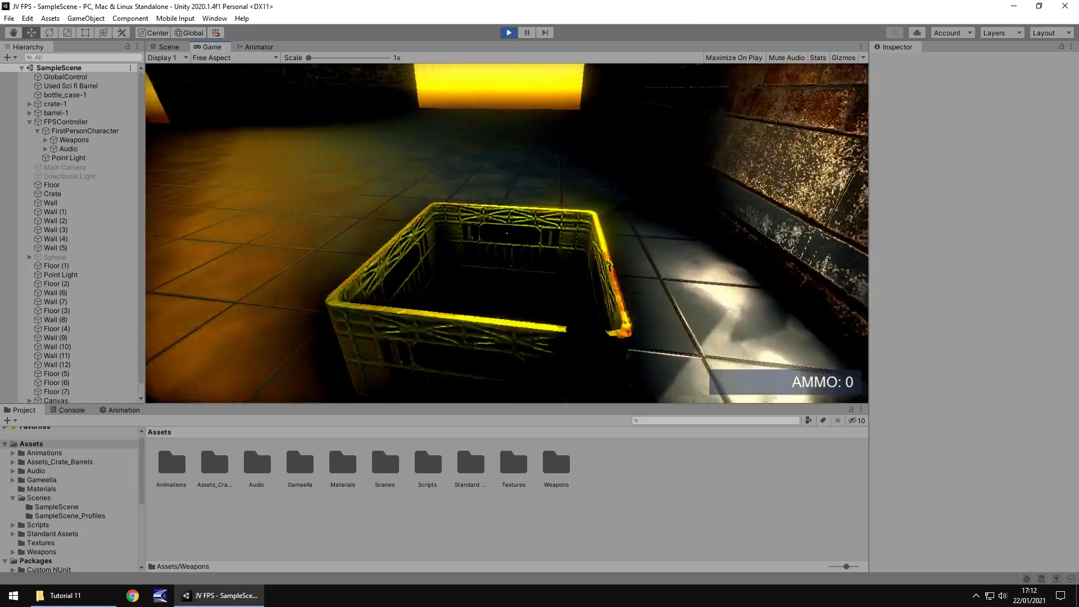
key(w)
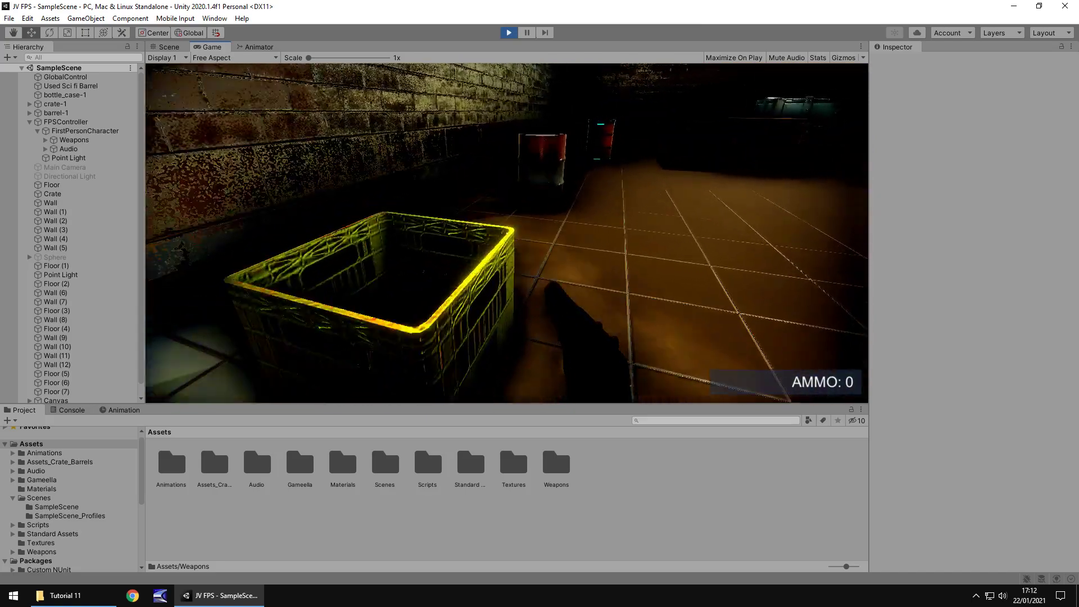
key(ctrl+p)
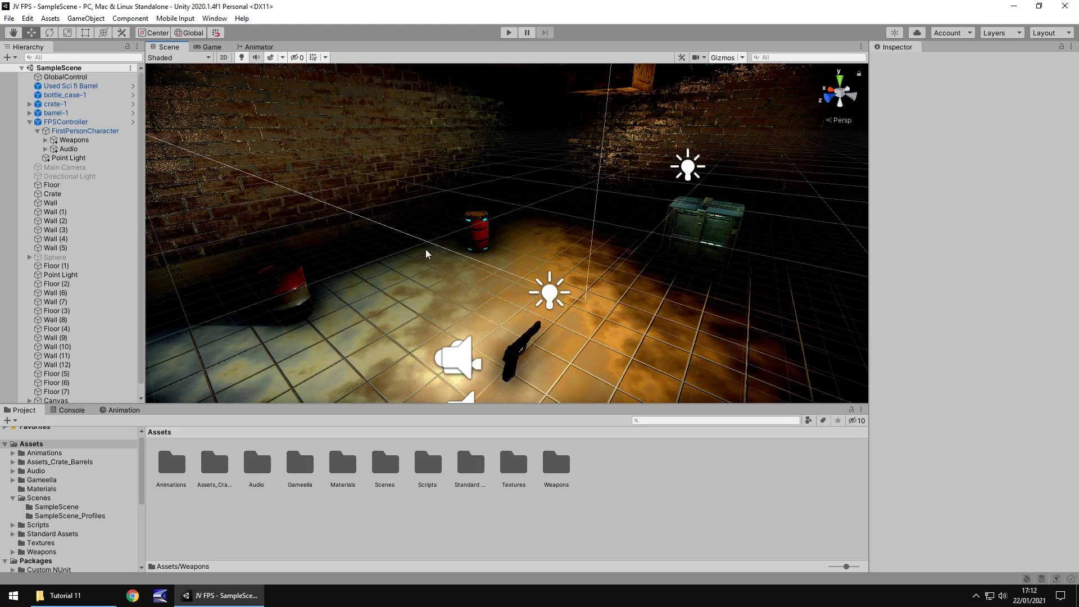
Step: Add a Box Collider component to the Used Sci fi Barrel object
scroll(428, 251, up, 6)
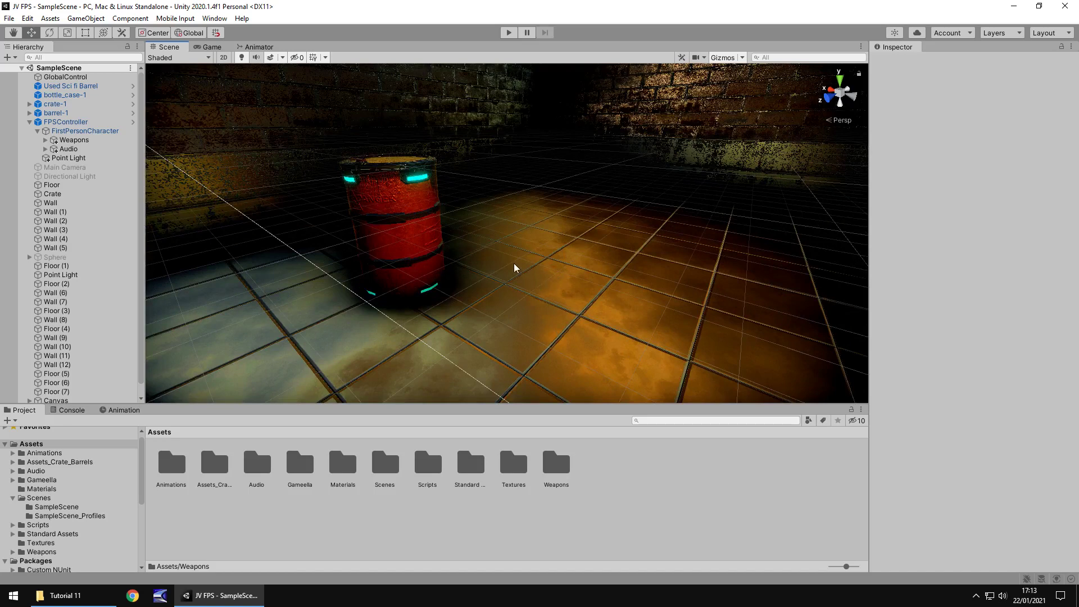
click(415, 232)
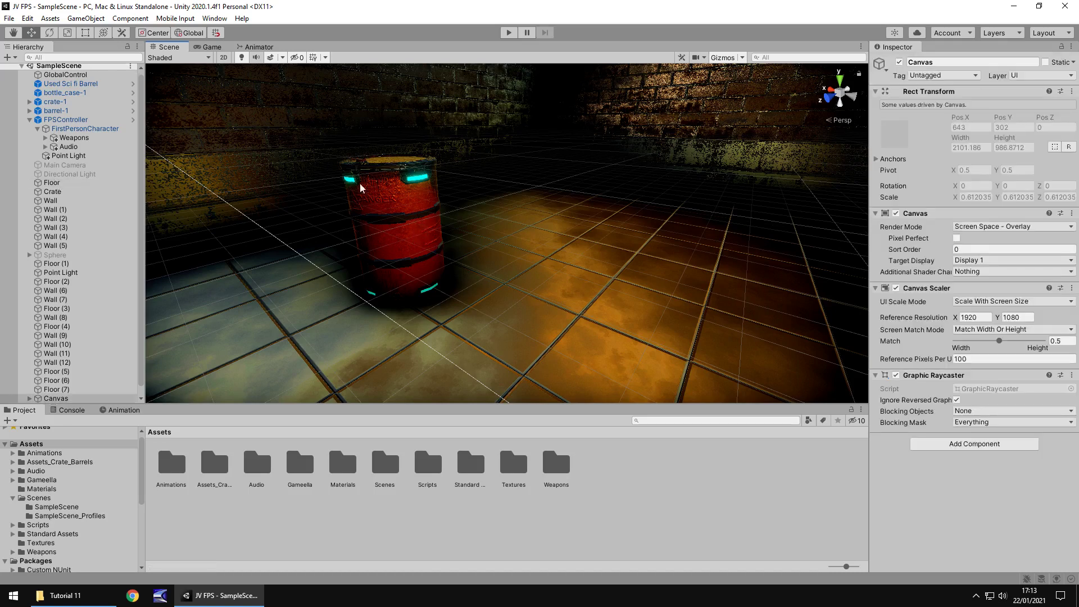
click(387, 190)
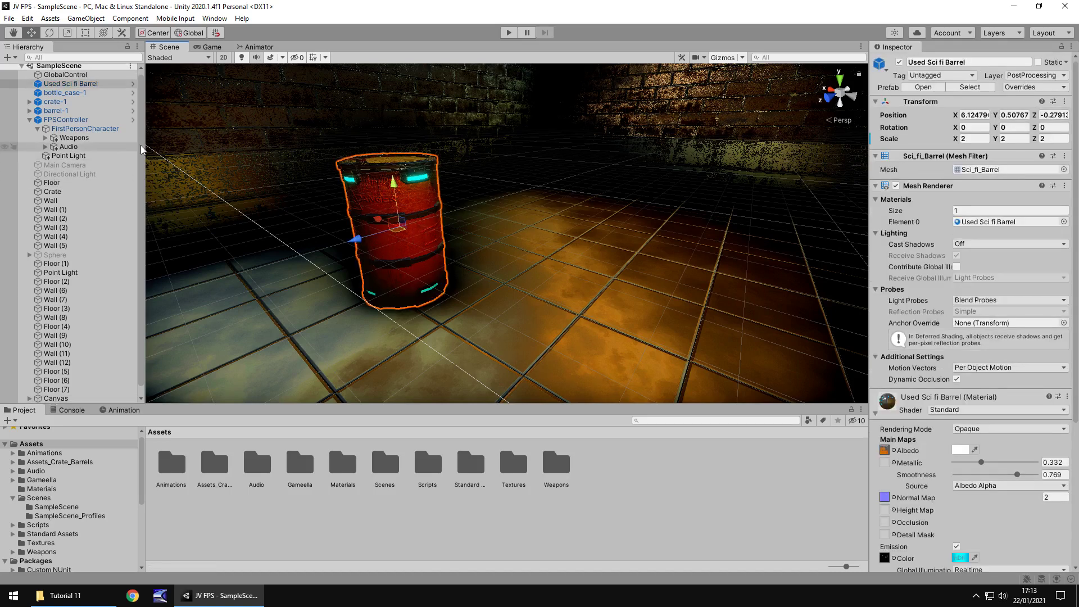
click(79, 74)
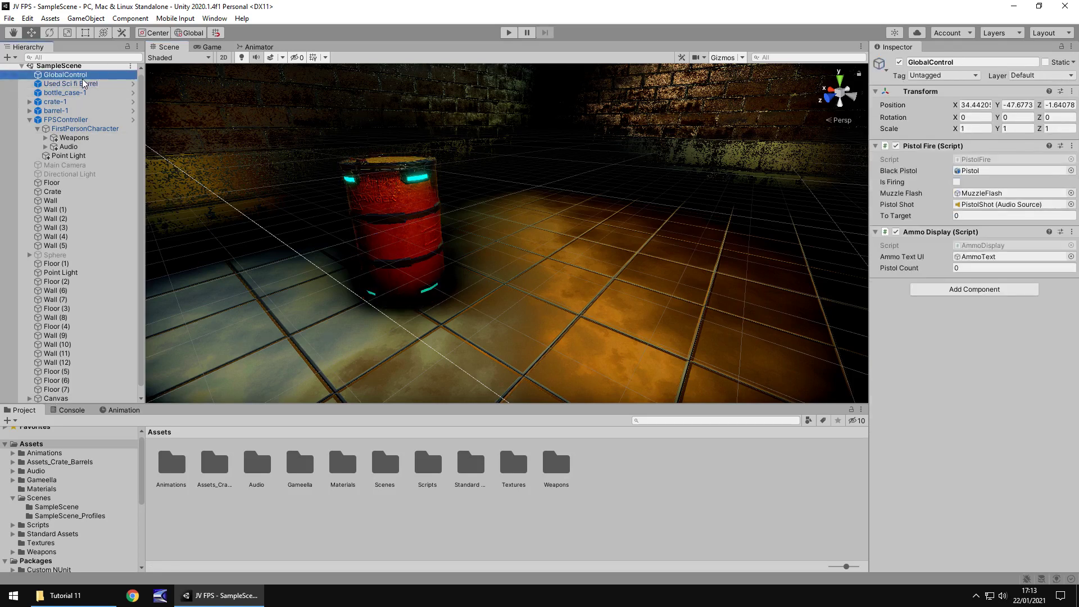
click(81, 84)
scroll(976, 328, down, 4)
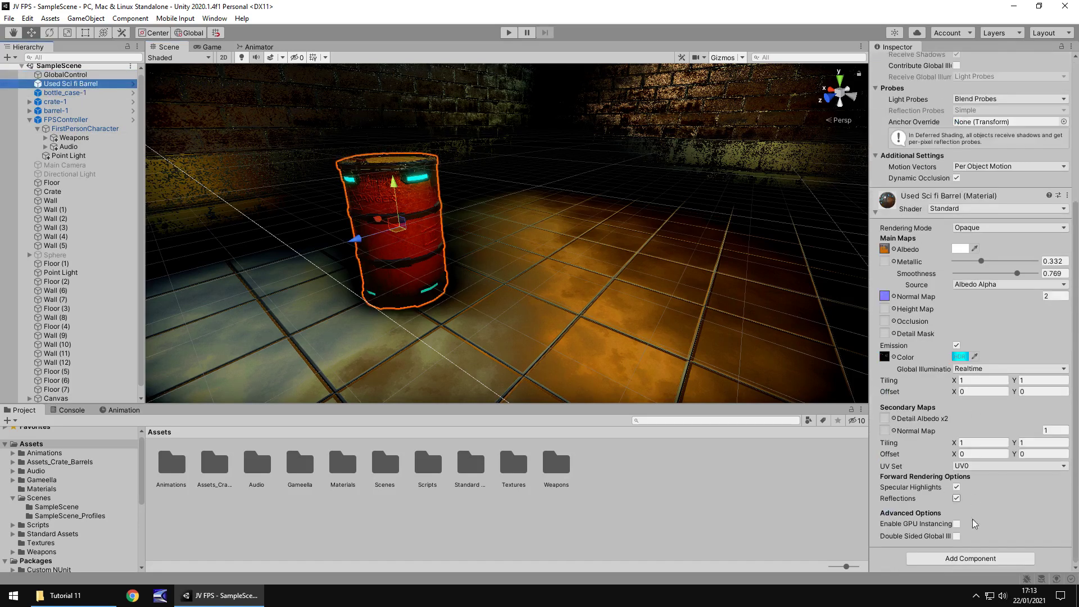
click(980, 559)
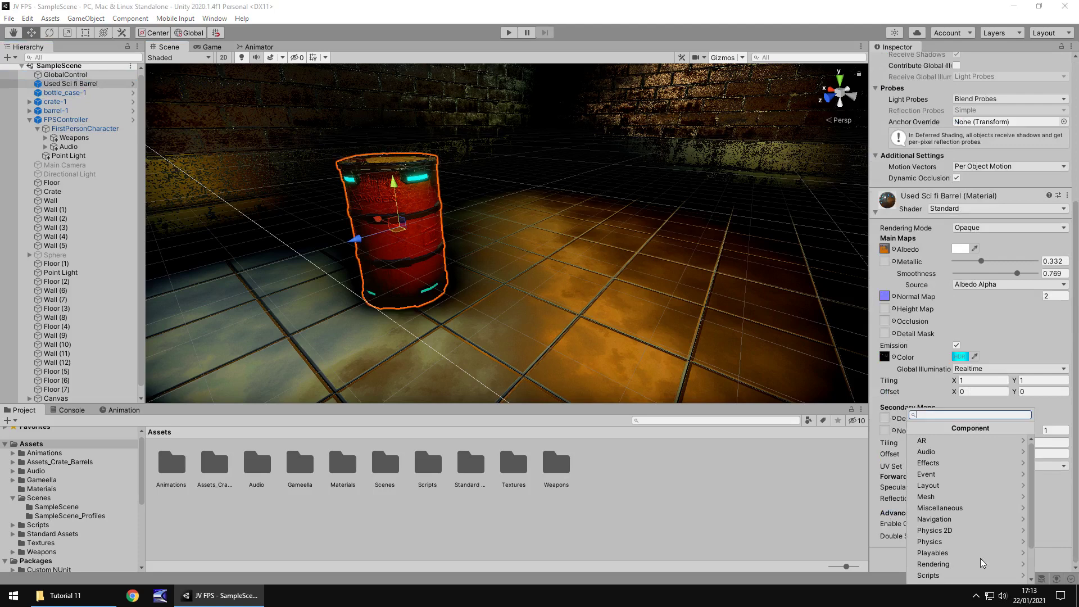
click(946, 541)
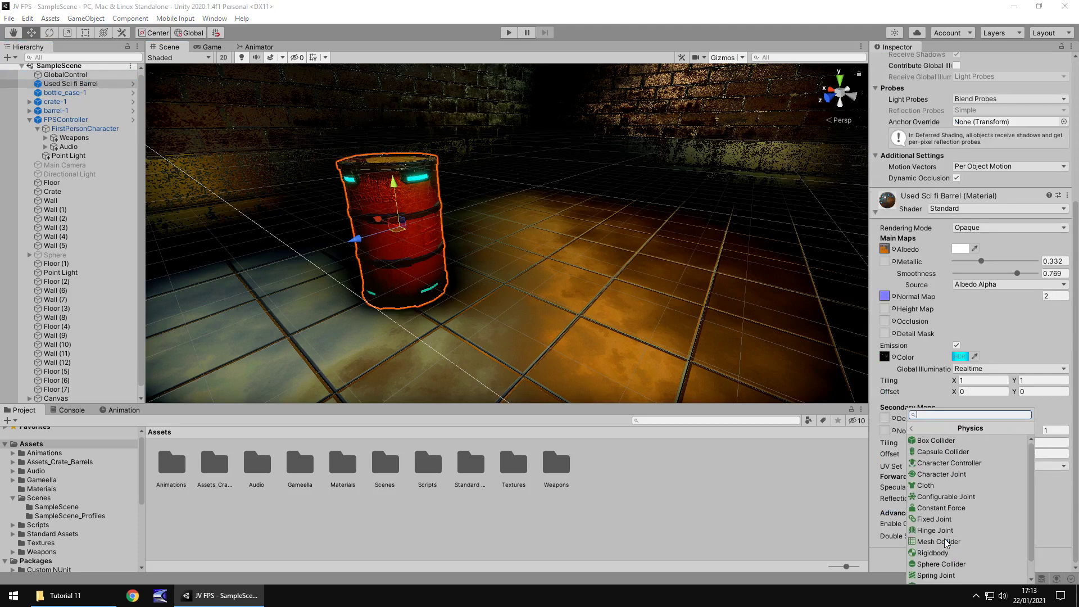
click(936, 441)
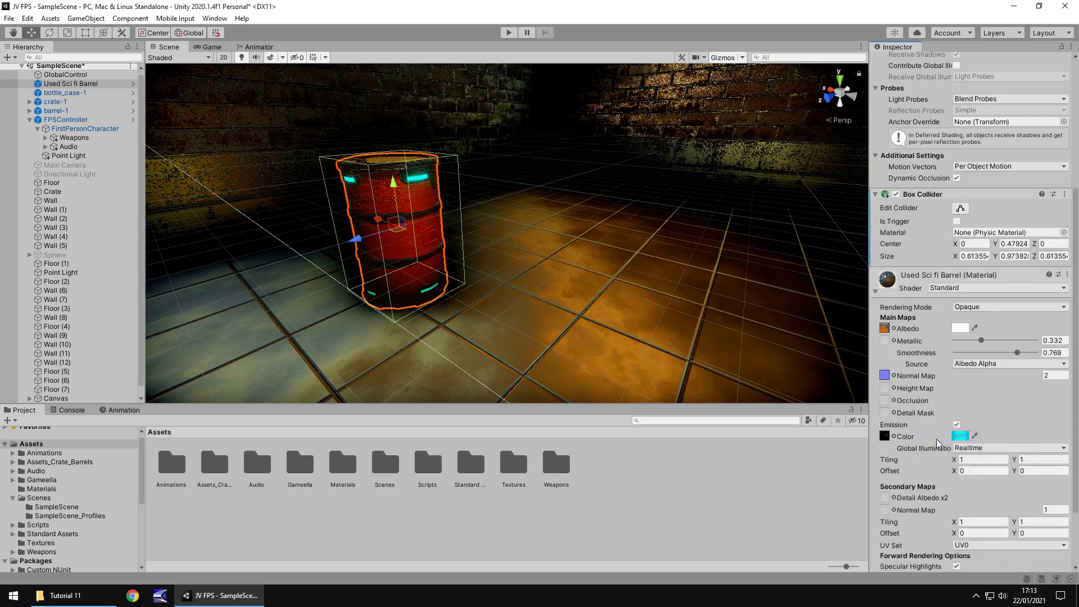
Step: Add a Box Collider component to barrel-1_LOD0, the child mesh of the red and white barrel
right_drag(513, 255, 359, 265)
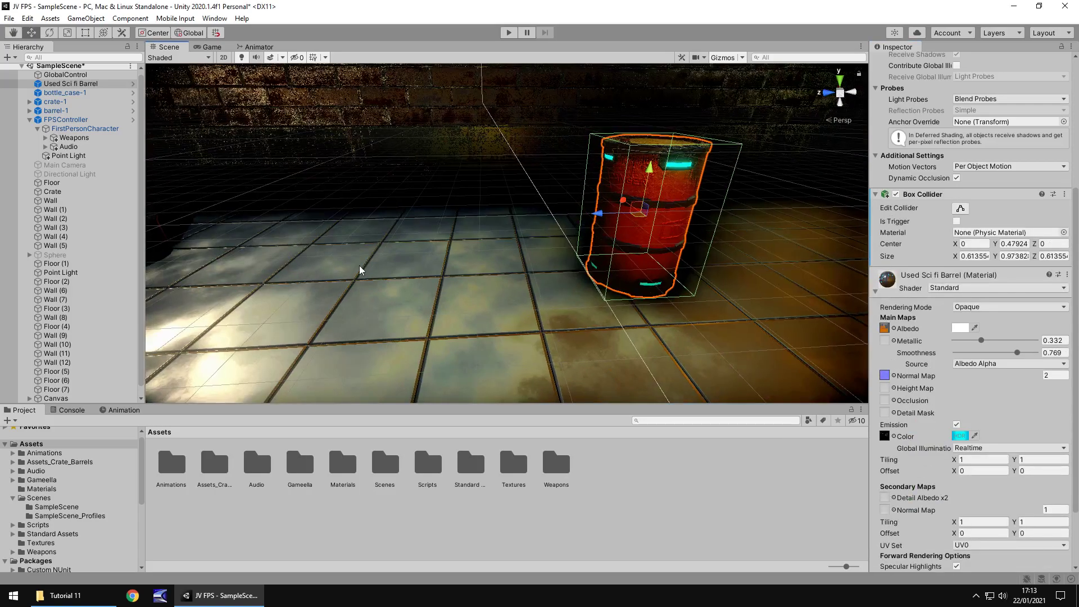
middle_drag(338, 233, 464, 238)
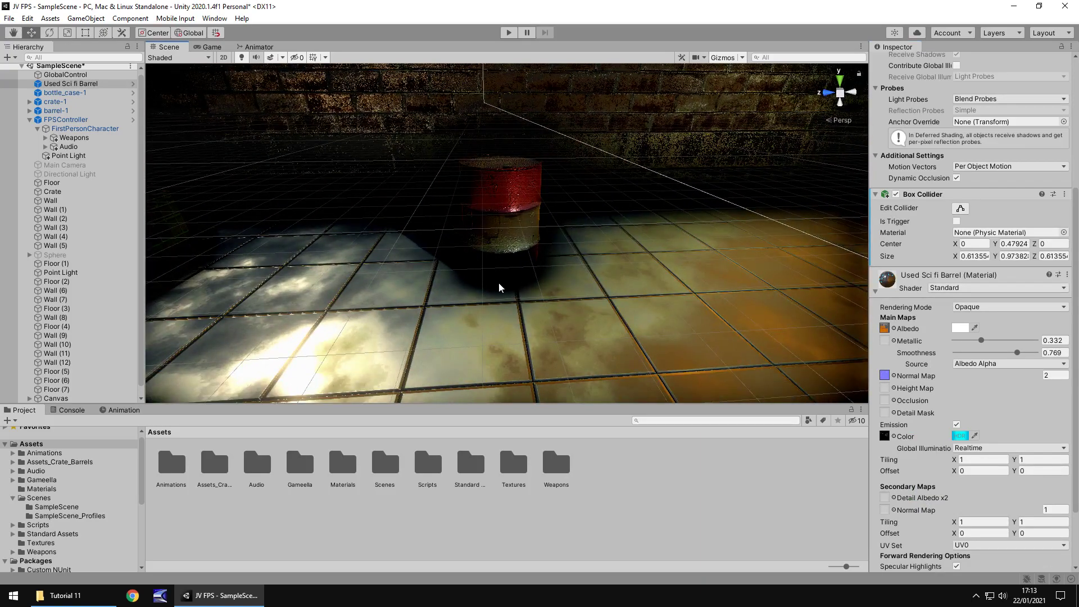
alt+drag(410, 293, 621, 271)
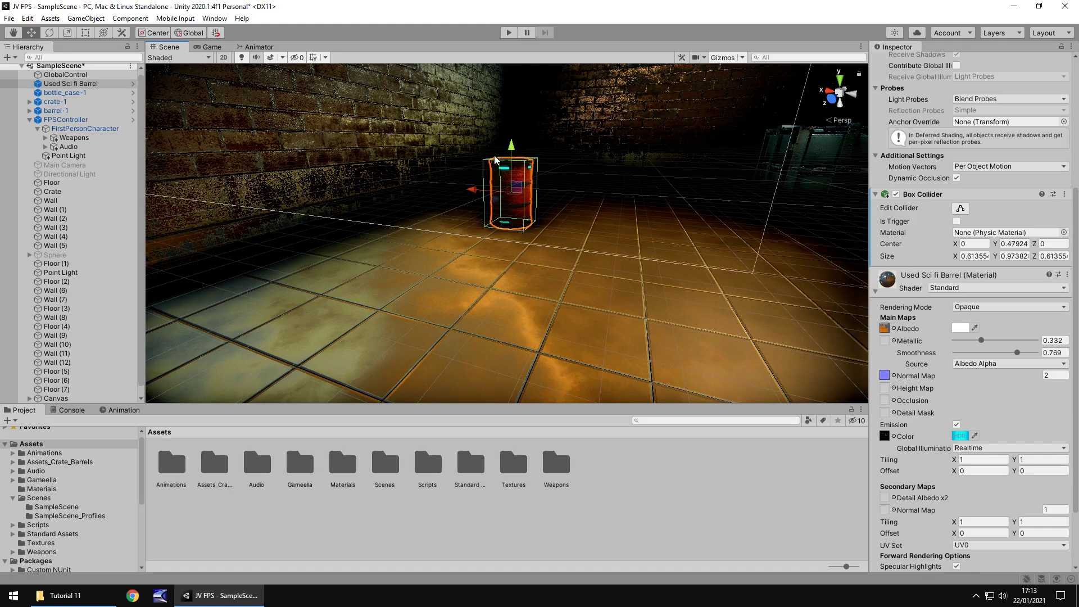
alt+drag(394, 247, 169, 272)
click(399, 244)
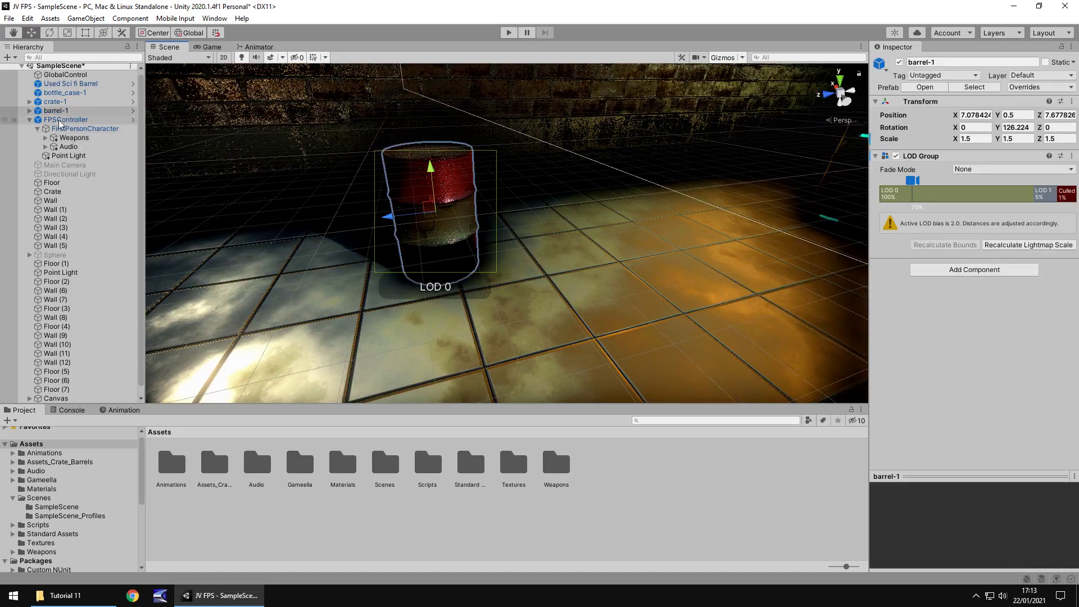
click(30, 110)
click(66, 119)
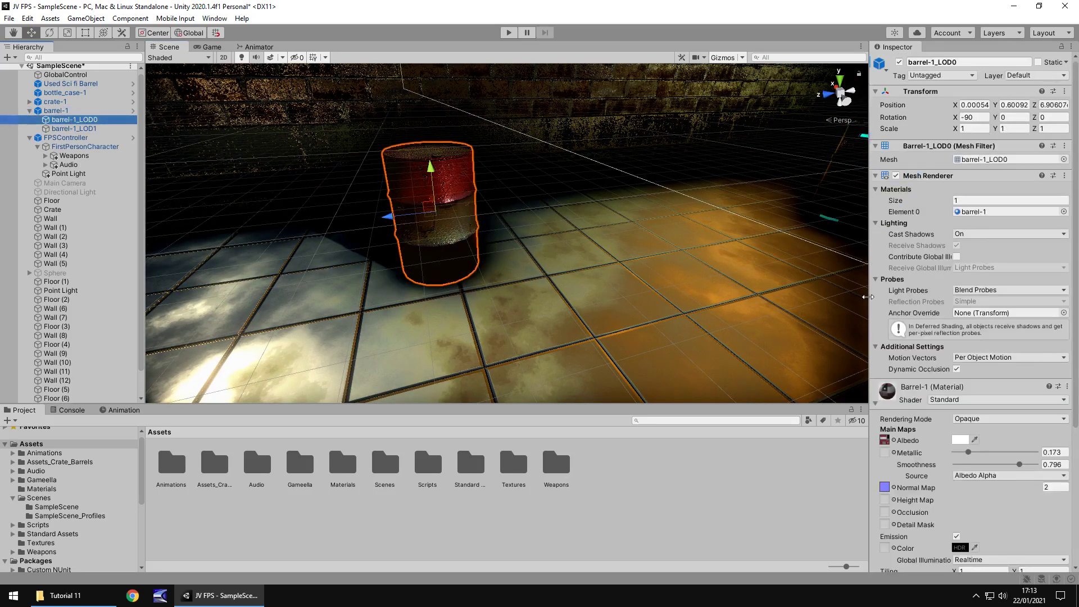
scroll(921, 402, down, 5)
click(953, 560)
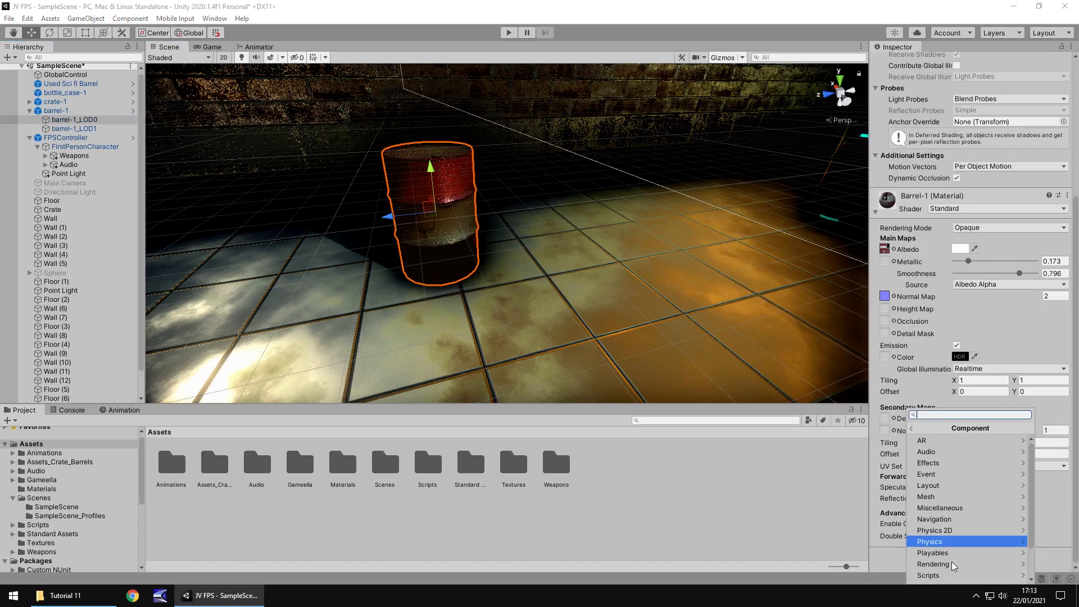
click(939, 543)
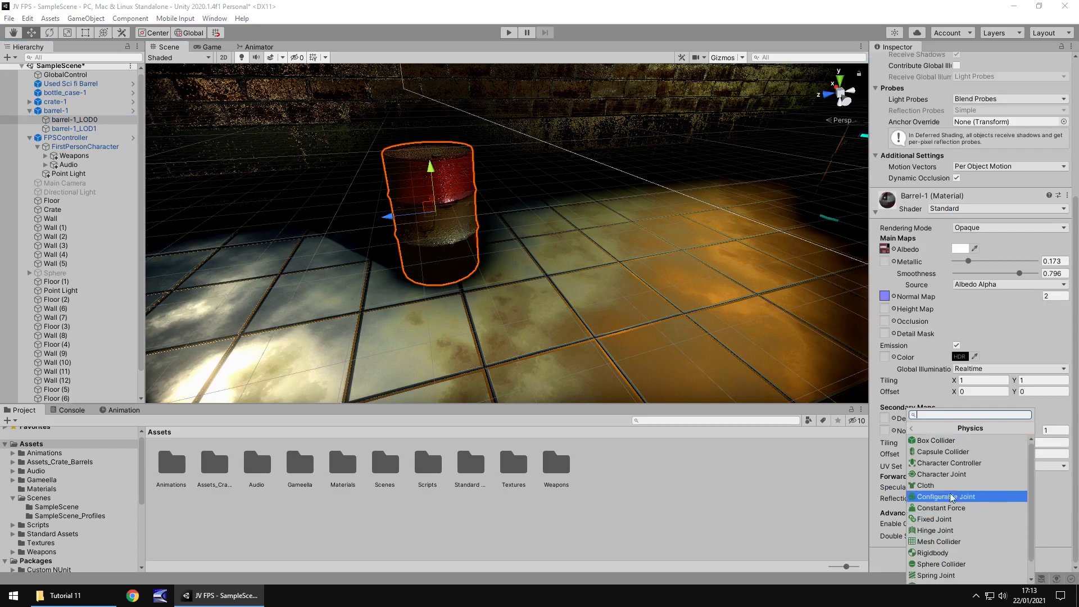
click(935, 440)
Step: Add a Box Collider component to the bottle_case-1 object
middle_drag(323, 264, 483, 251)
click(612, 226)
scroll(955, 469, down, 2)
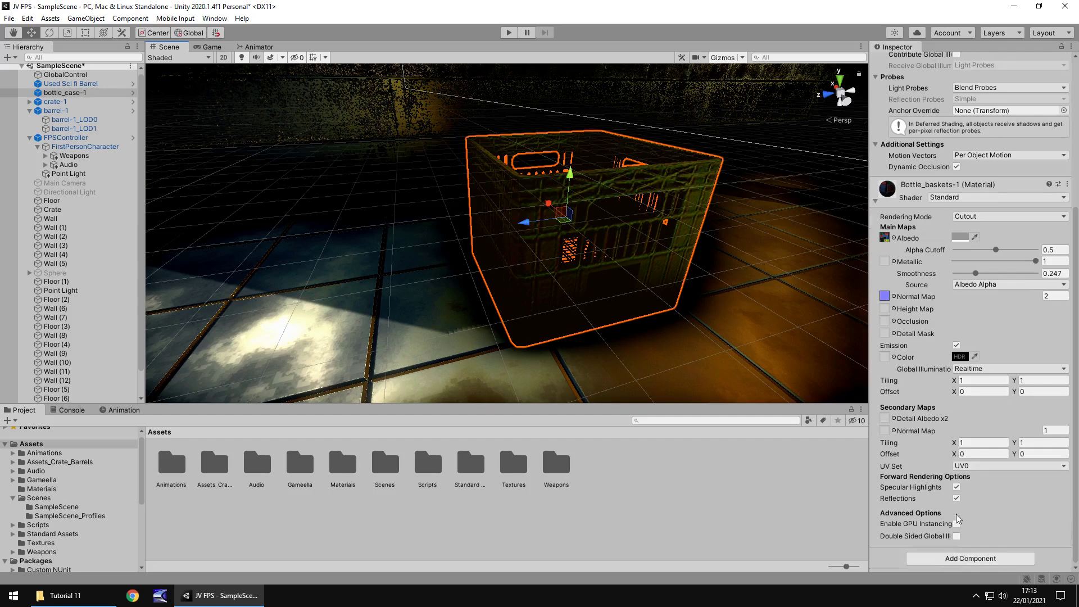
click(949, 561)
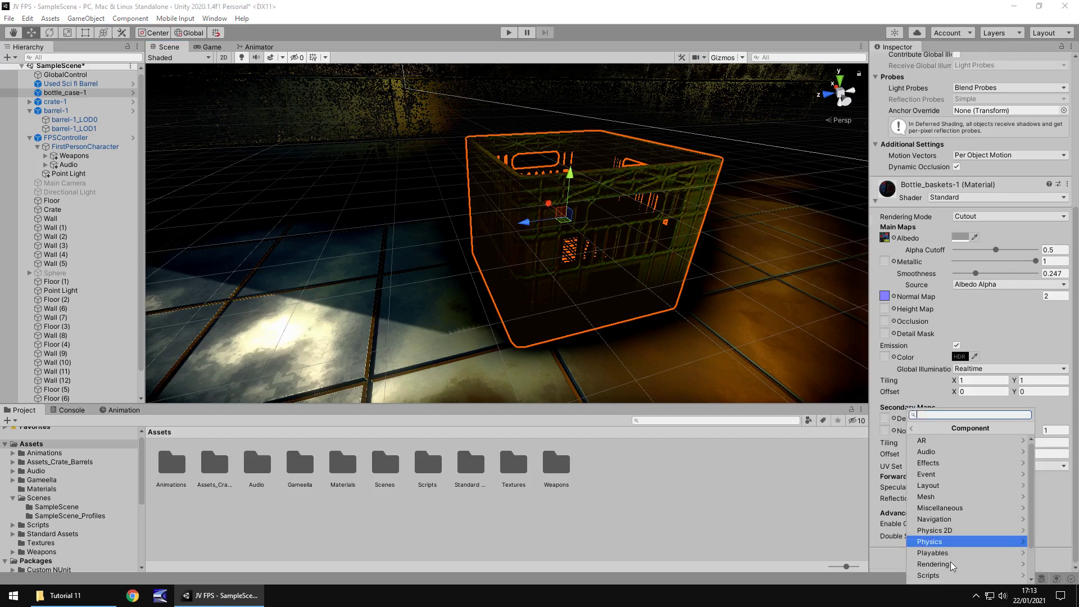
click(944, 541)
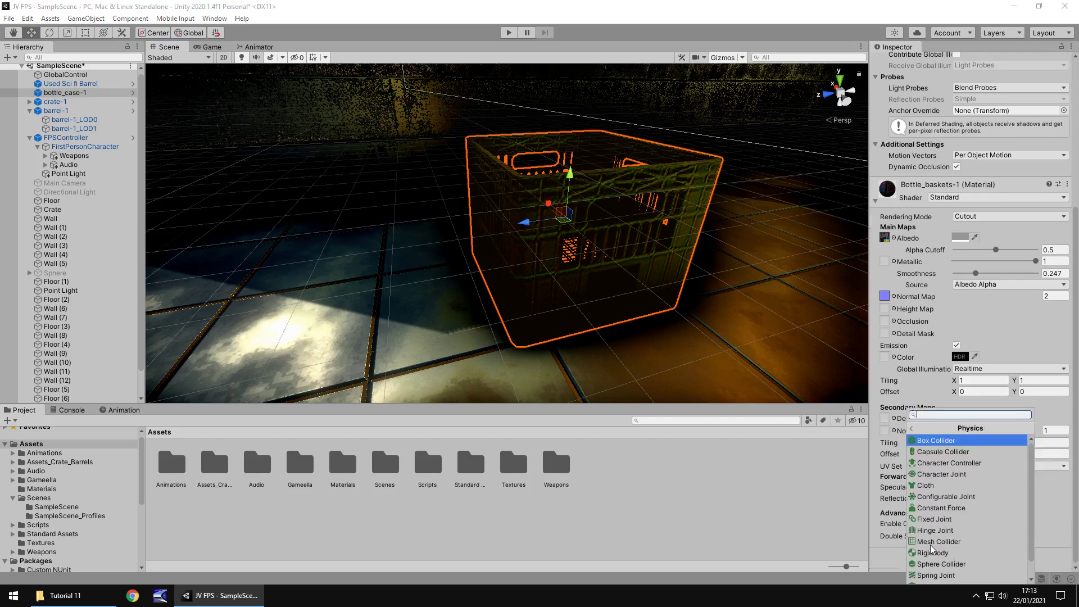
click(935, 440)
Step: Play-test the new colliders by walking against the bottle case and both barrels, and stop play mode
click(509, 32)
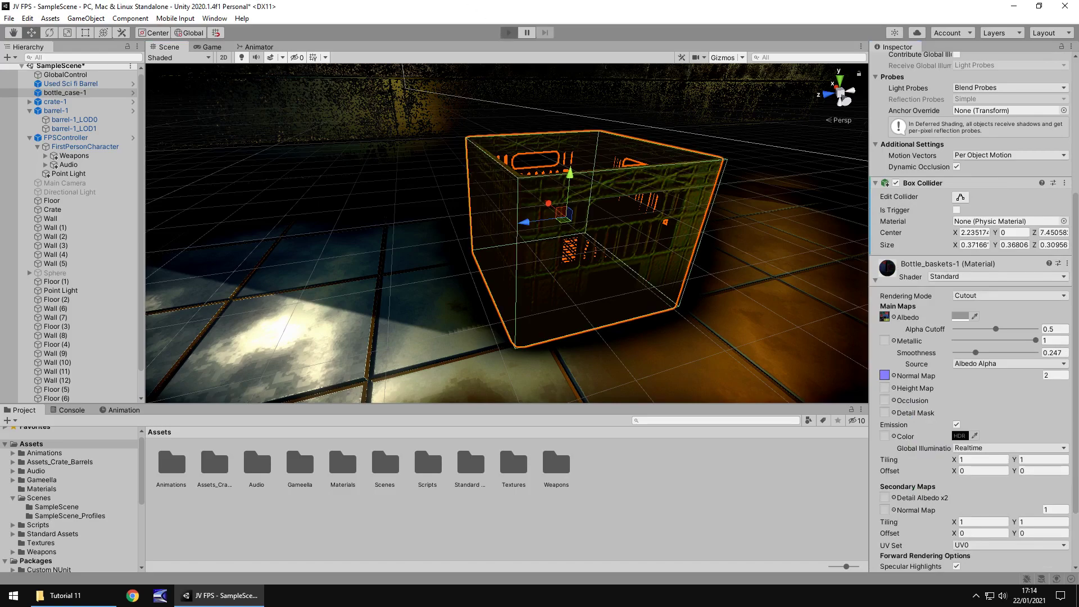
key(w)
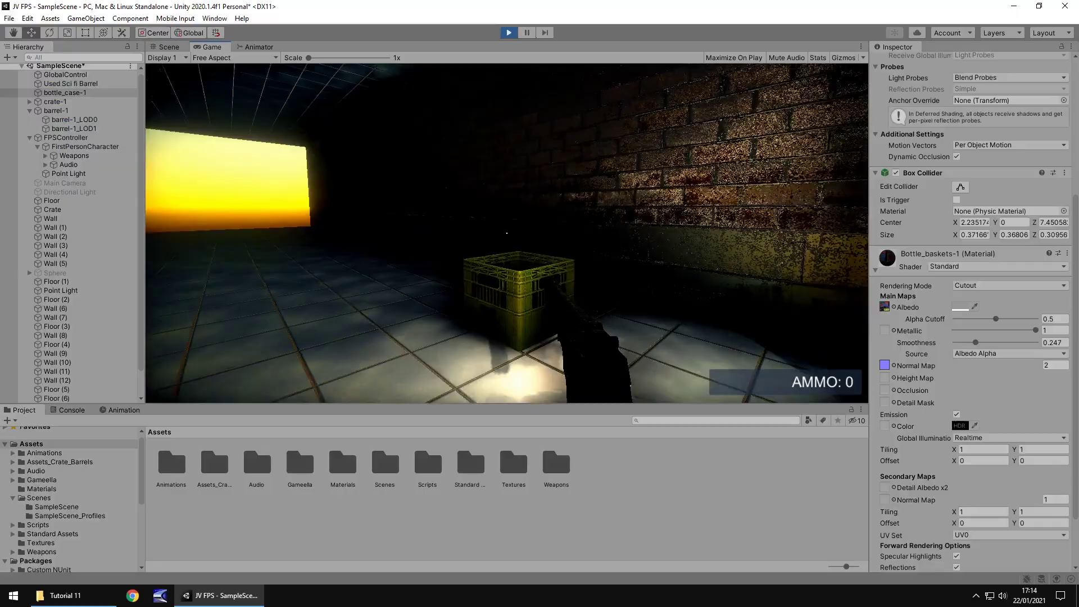
key(w)
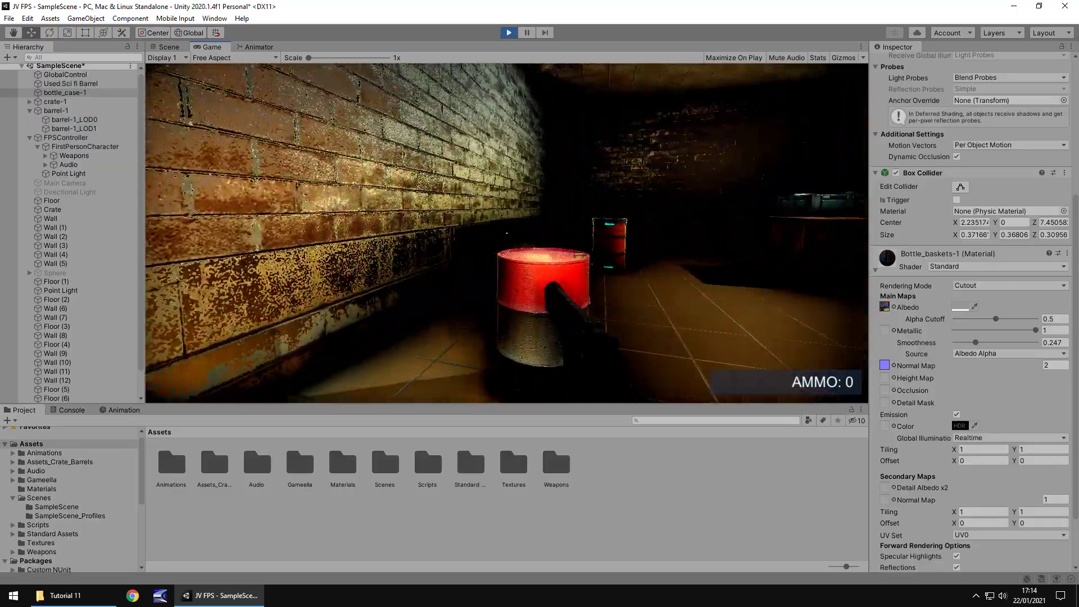
key(w)
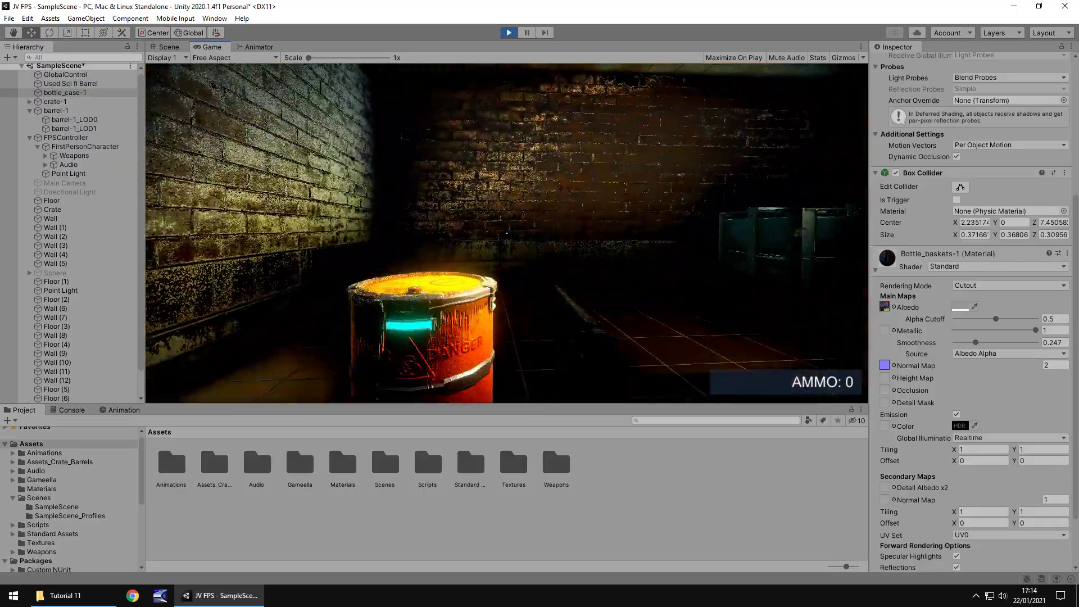
key(ctrl+p)
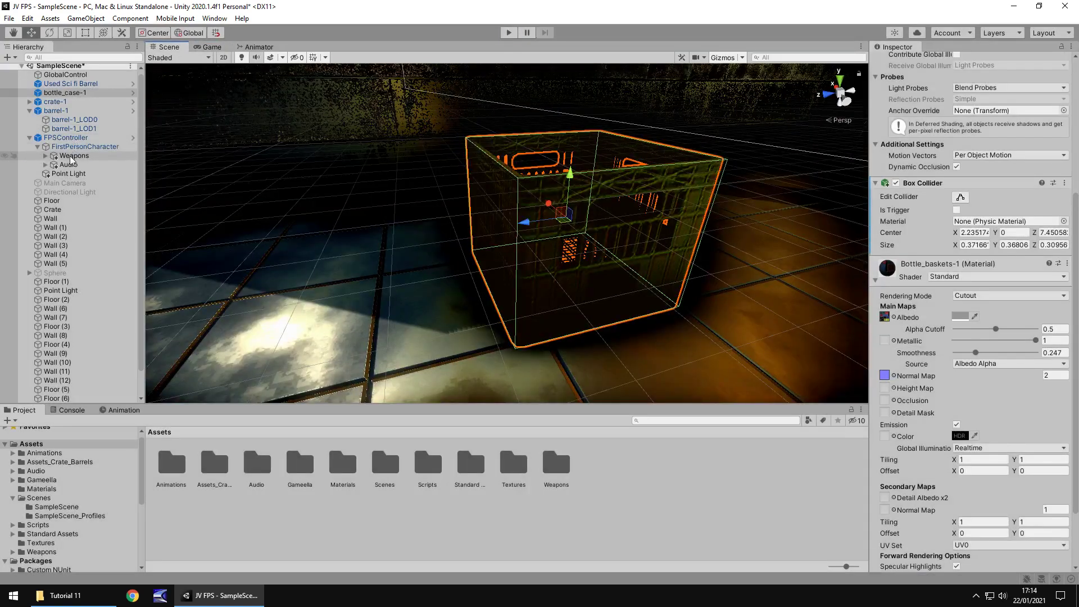
Step: Set the intensity of the FPSController's Point Light to 9.14 and check the lighting in the game view
click(70, 175)
key(f)
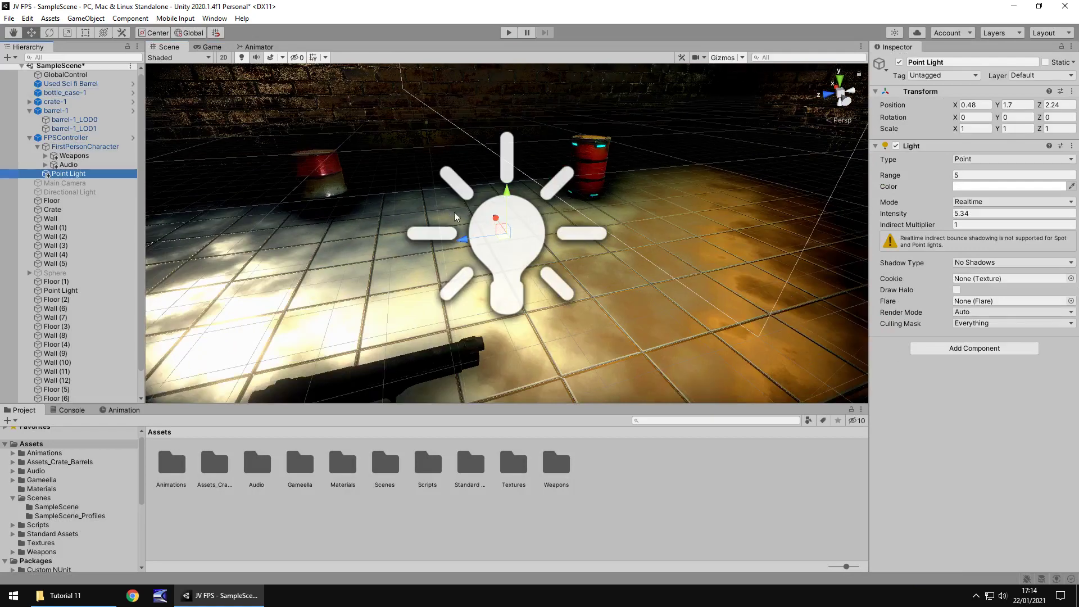
drag(905, 214, 982, 220)
click(210, 47)
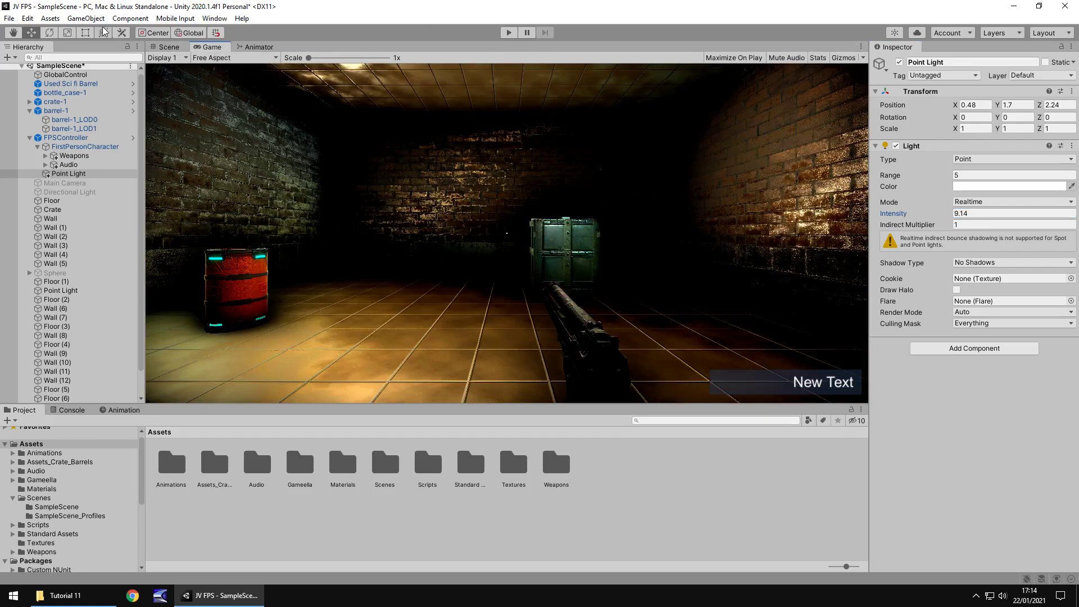
click(159, 48)
Step: Import the Door001 image from the Tutorial 11 folder into the project's Textures folder
right_drag(378, 212, 819, 196)
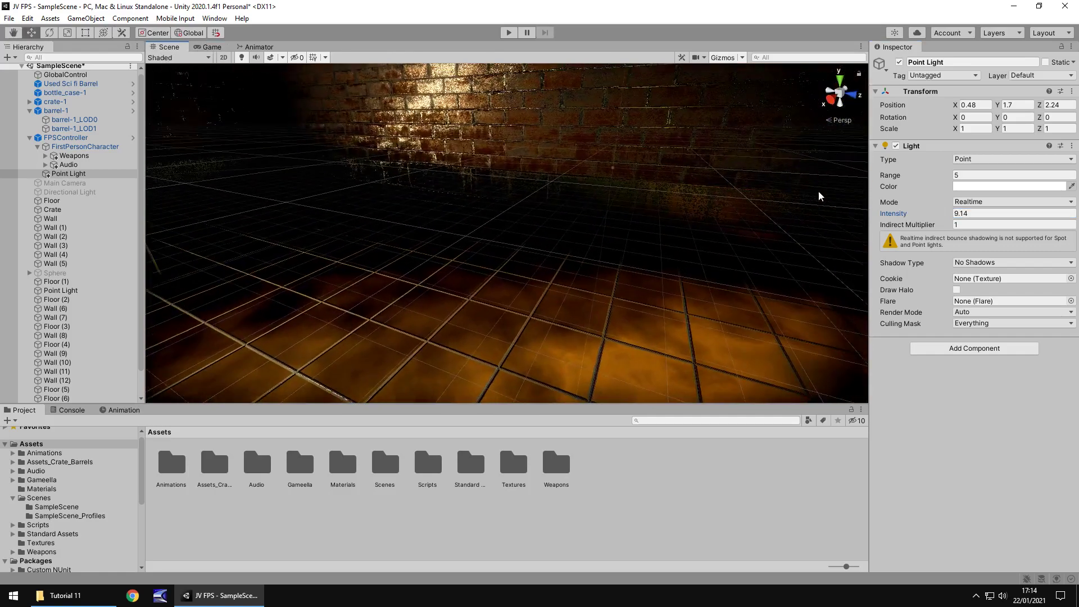
scroll(624, 204, down, 4)
right_drag(626, 204, 607, 221)
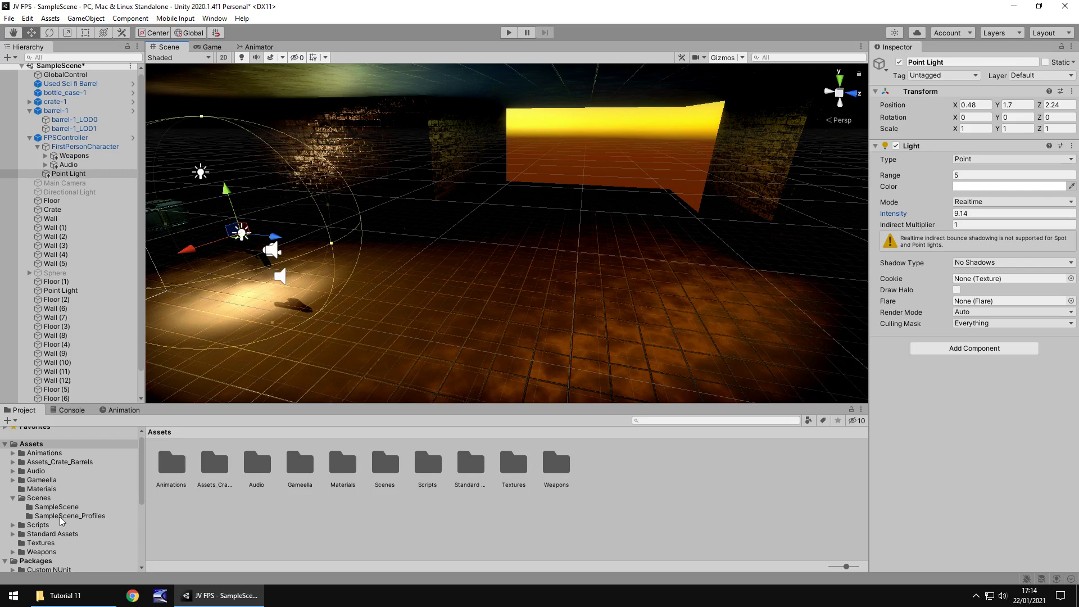
click(55, 542)
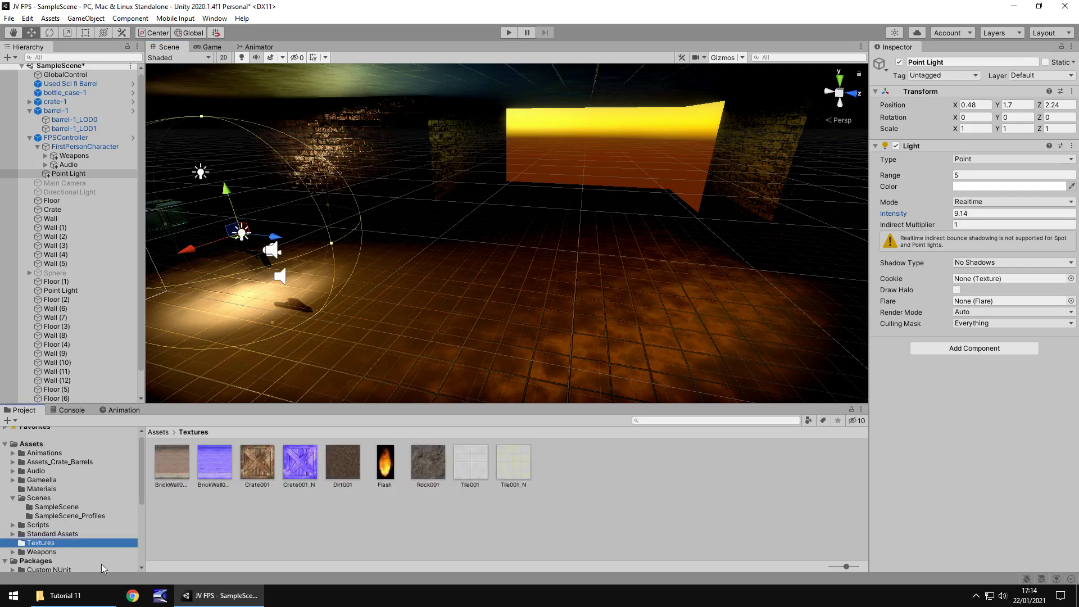
click(90, 597)
drag(120, 96, 586, 470)
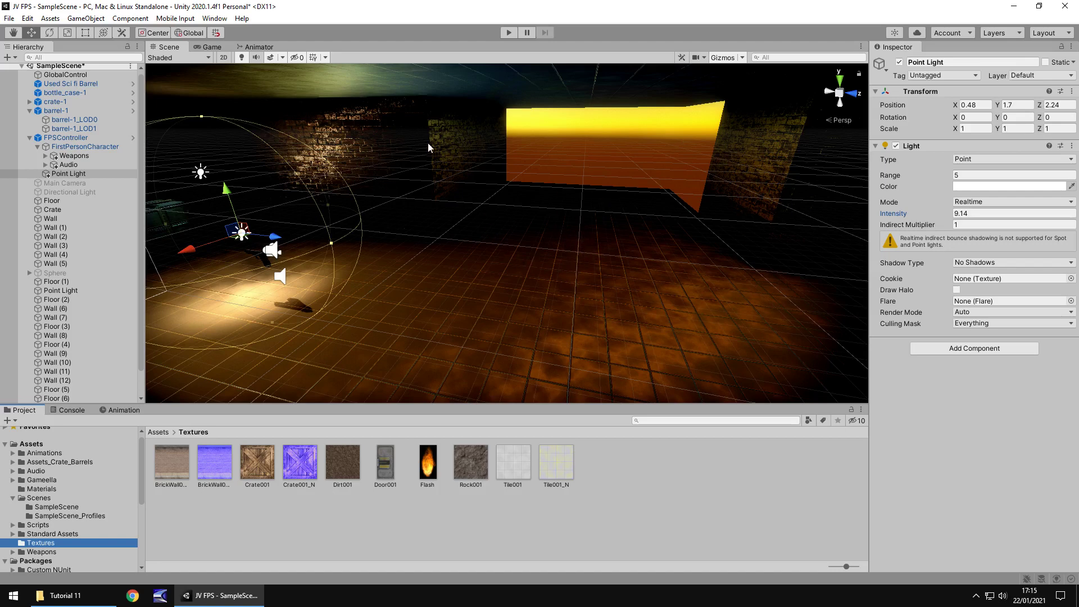
Step: Turn off the post-processing effects in the scene view and deselect the point light
click(284, 58)
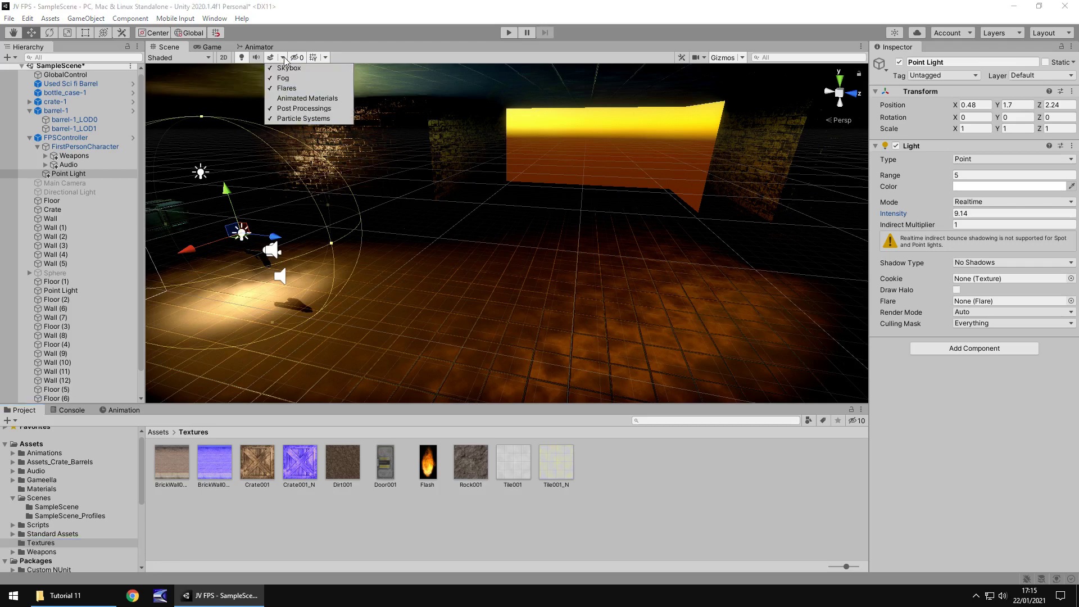
click(303, 108)
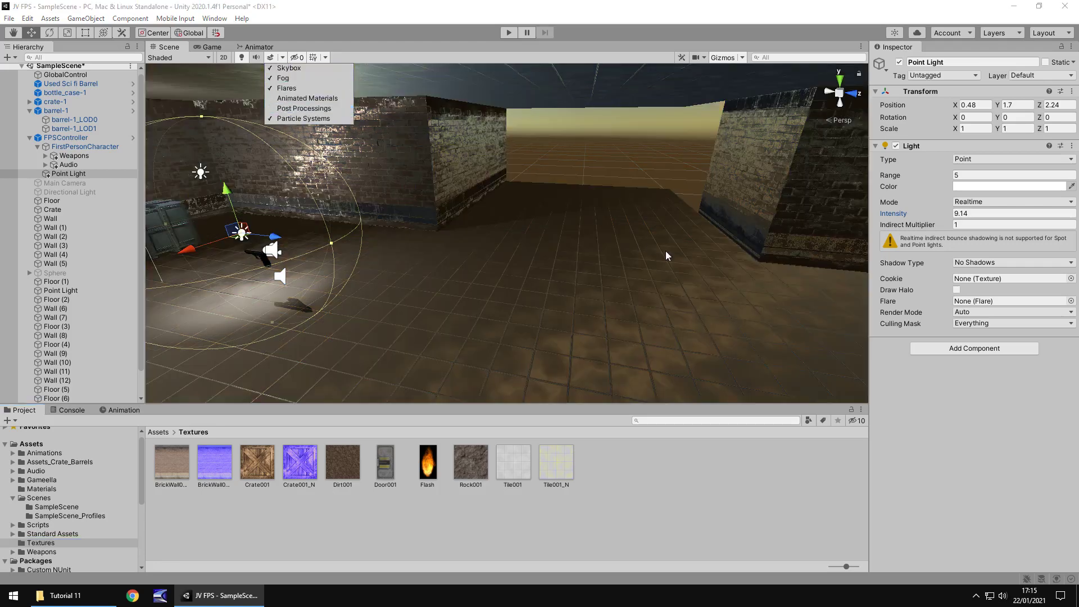
click(639, 158)
Step: Duplicate Wall (5) beside the room's open end and move the copy along Z to 15
right_drag(639, 158, 330, 194)
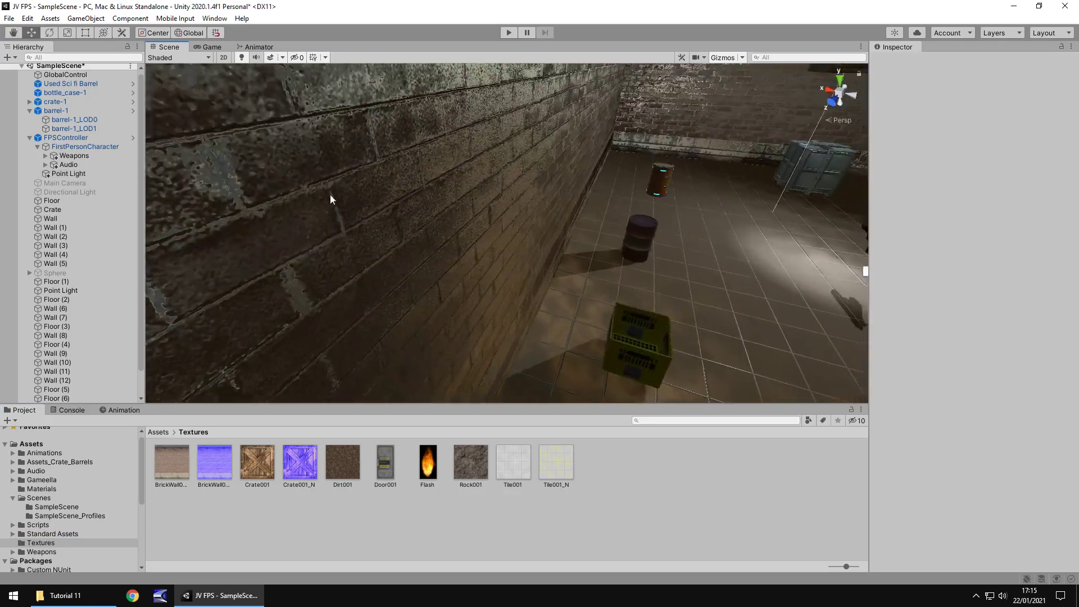
middle_drag(674, 207, 511, 207)
right_drag(511, 212, 507, 247)
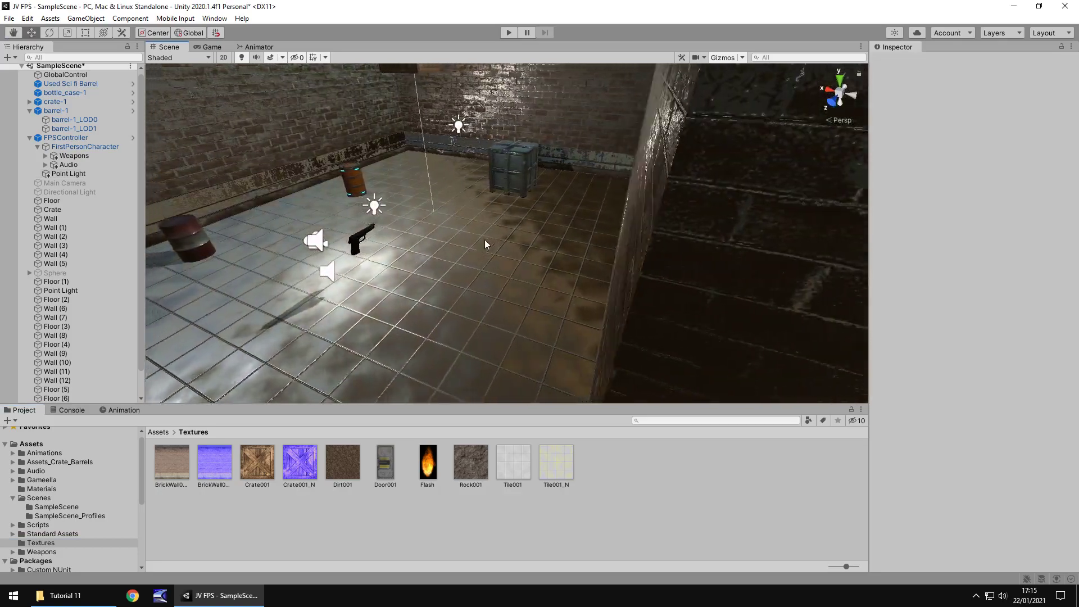
right_drag(484, 239, 767, 244)
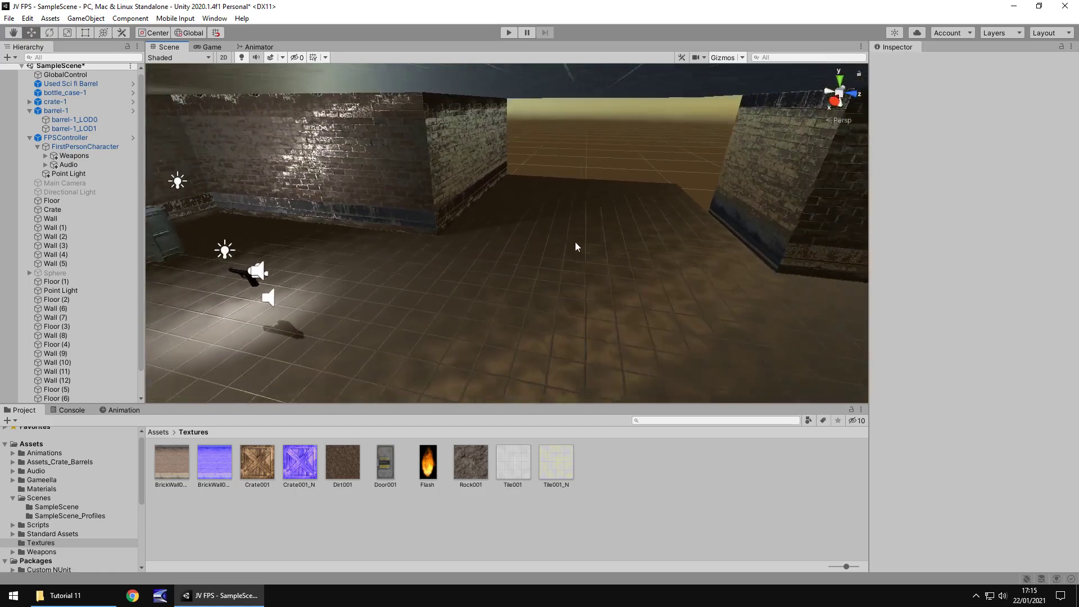
right_drag(578, 170, 539, 156)
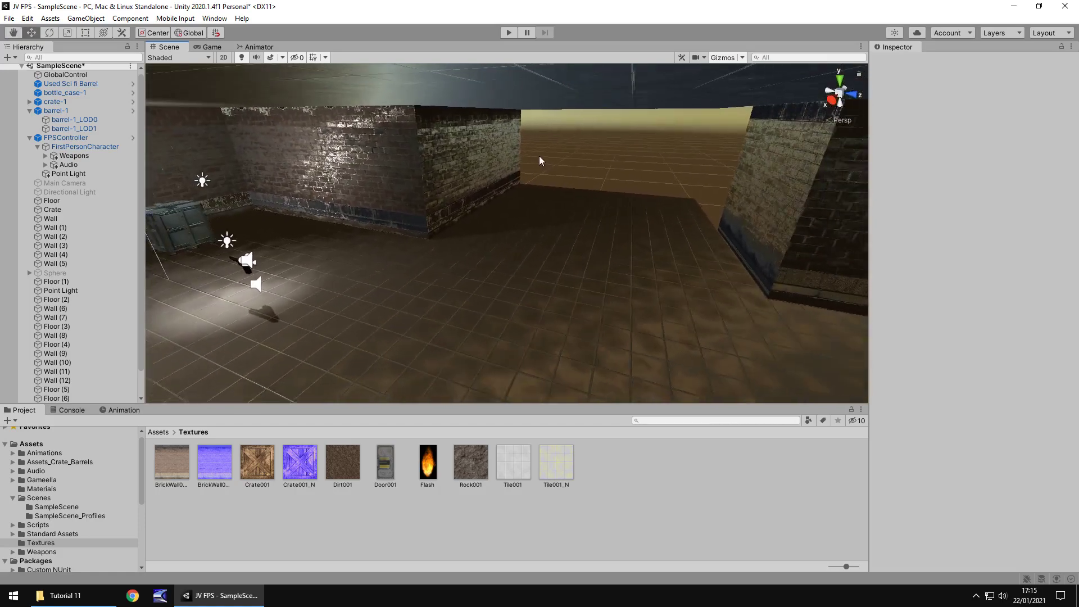
middle_drag(588, 206, 491, 23)
scroll(483, 110, up, 2)
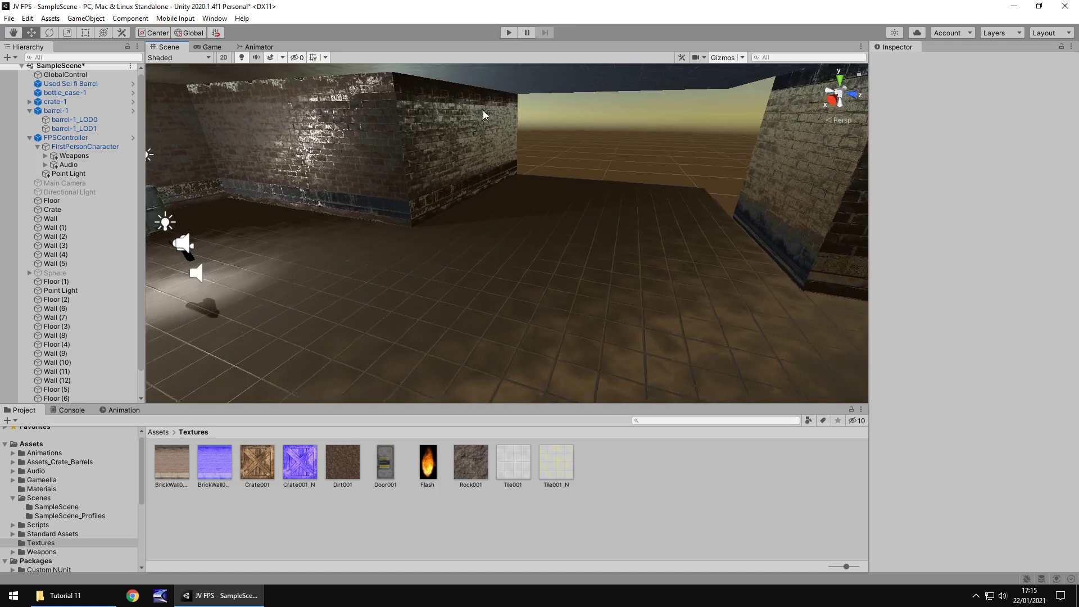
right_drag(483, 110, 501, 164)
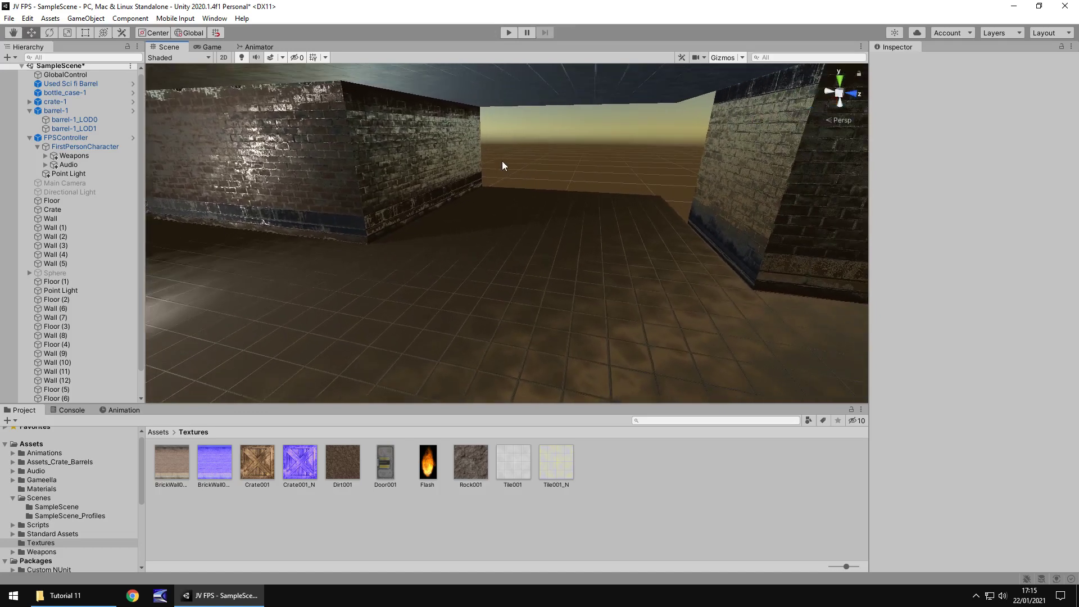
click(395, 174)
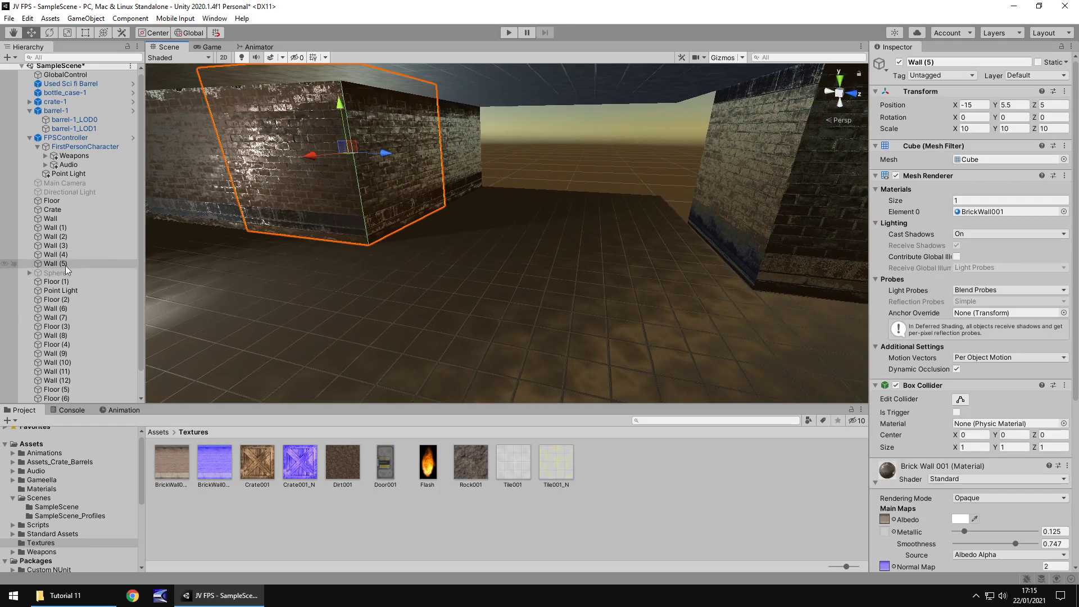
key(ctrl+d)
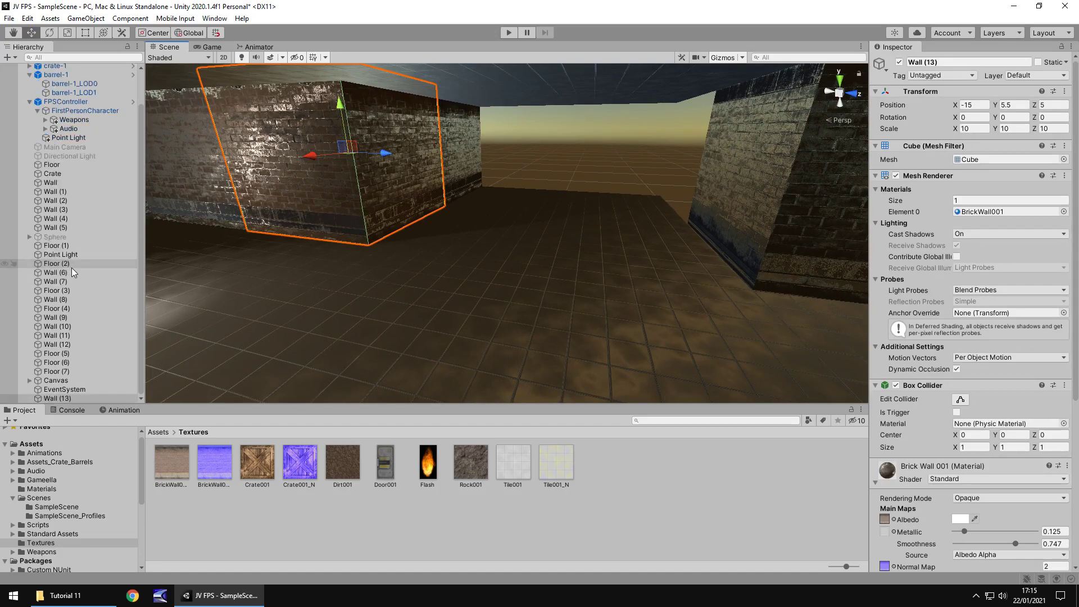
ctrl+drag(388, 160, 449, 187)
Step: Rename the duplicated wall as LeftDoor
click(65, 398)
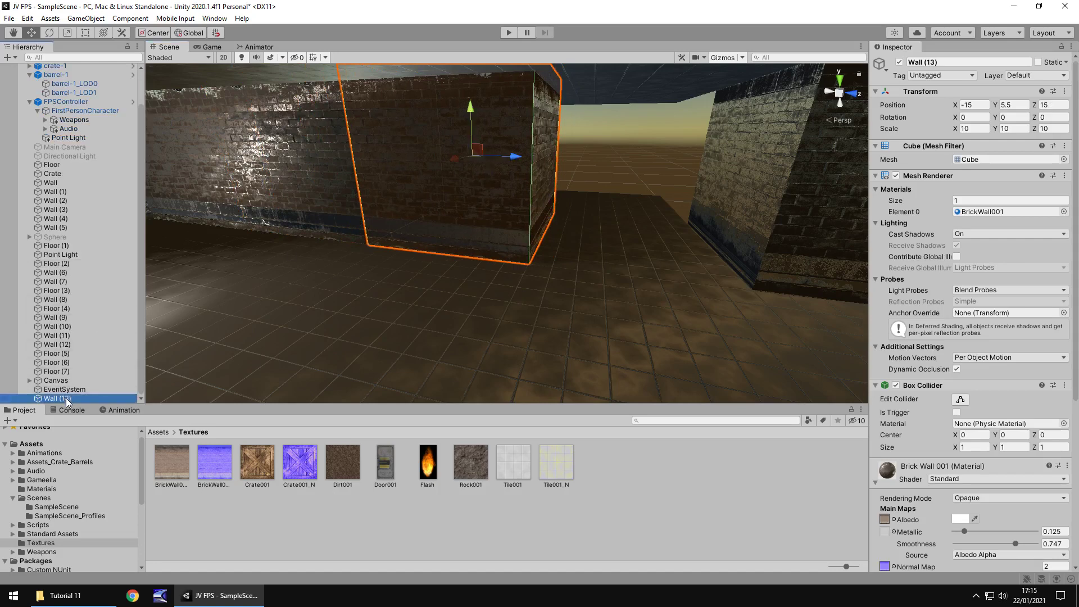
text(Le)
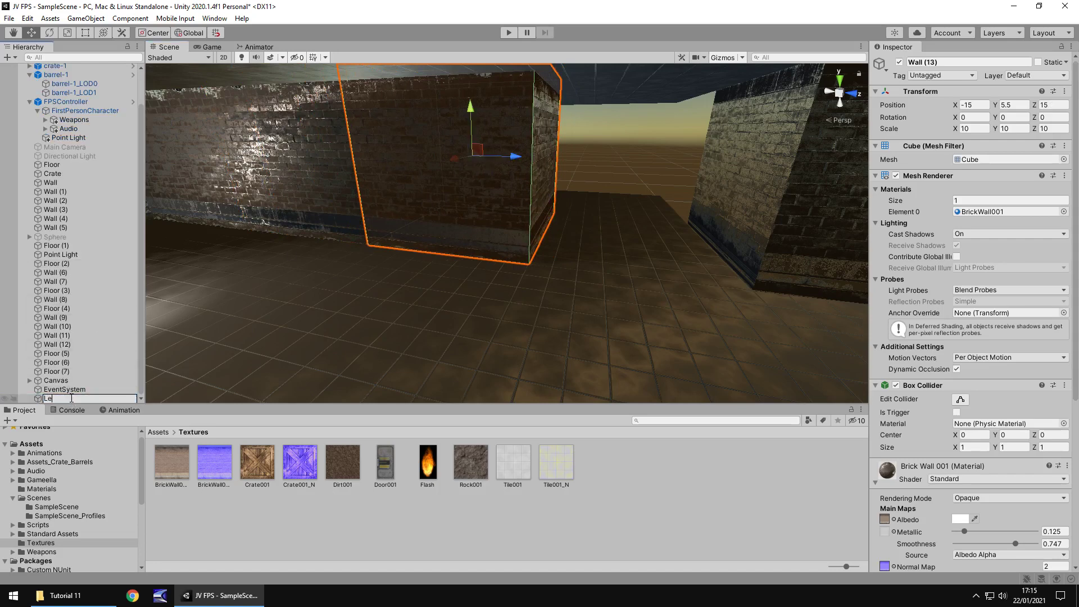
text(ftDoor)
key(Return)
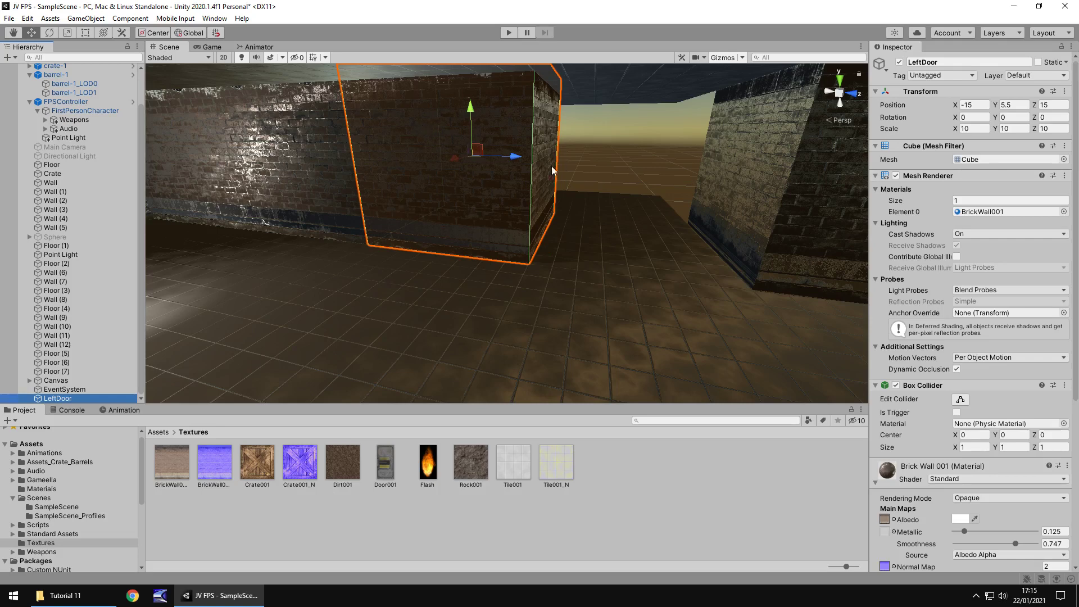
Step: Scale LeftDoor to X 0.25, Y 5 and Z 5 to form a thin door slab
click(1054, 128)
text(5)
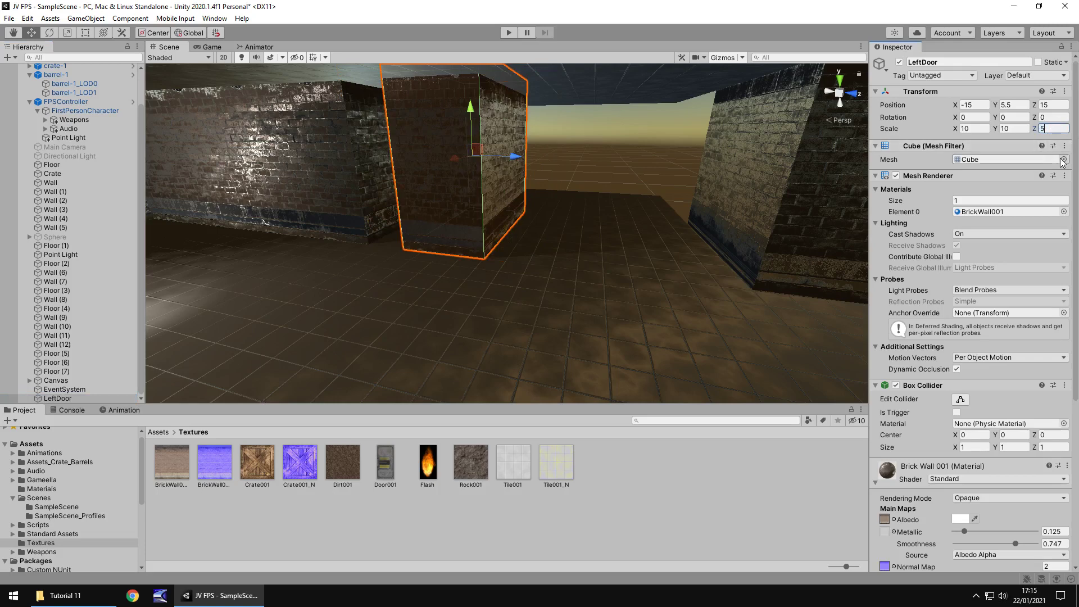
click(1013, 129)
text(5)
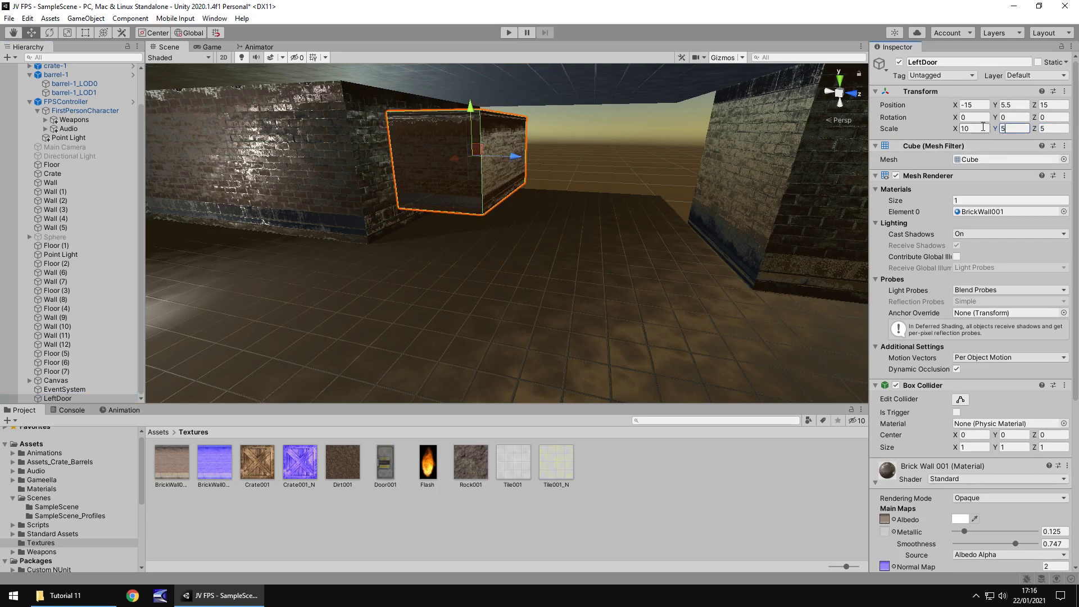
right_drag(712, 149, 543, 190)
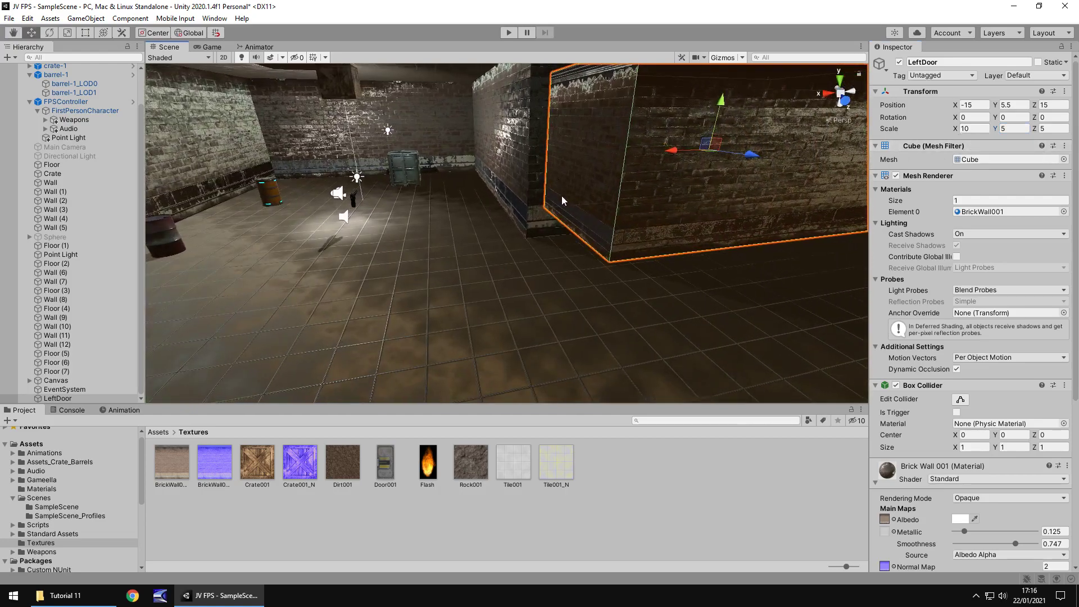
click(973, 129)
text(0.25)
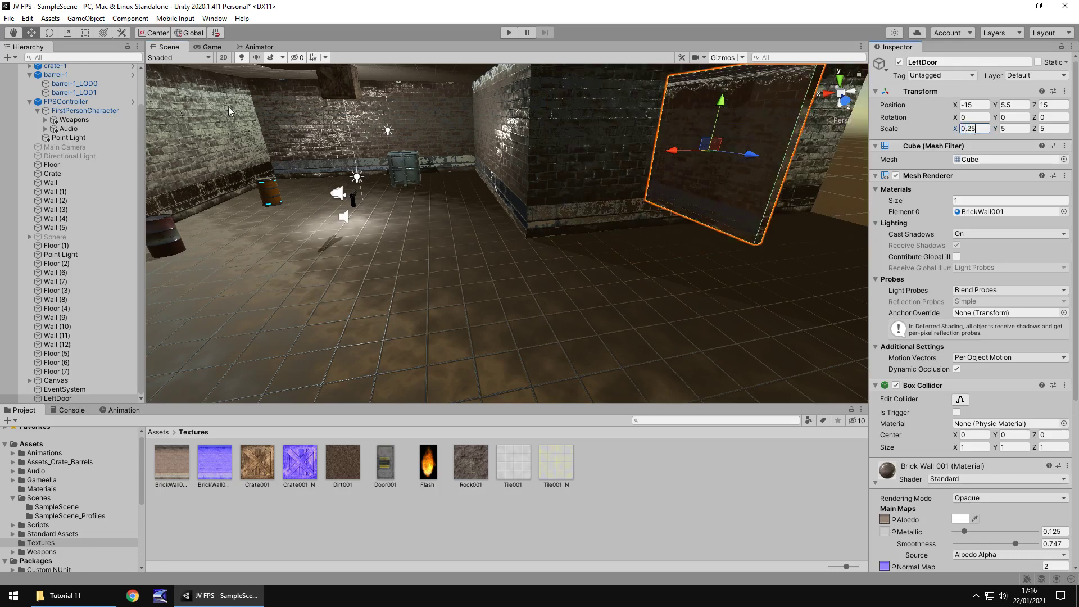
Step: Set a finer move increment for snapping in the grid and snap settings
click(27, 18)
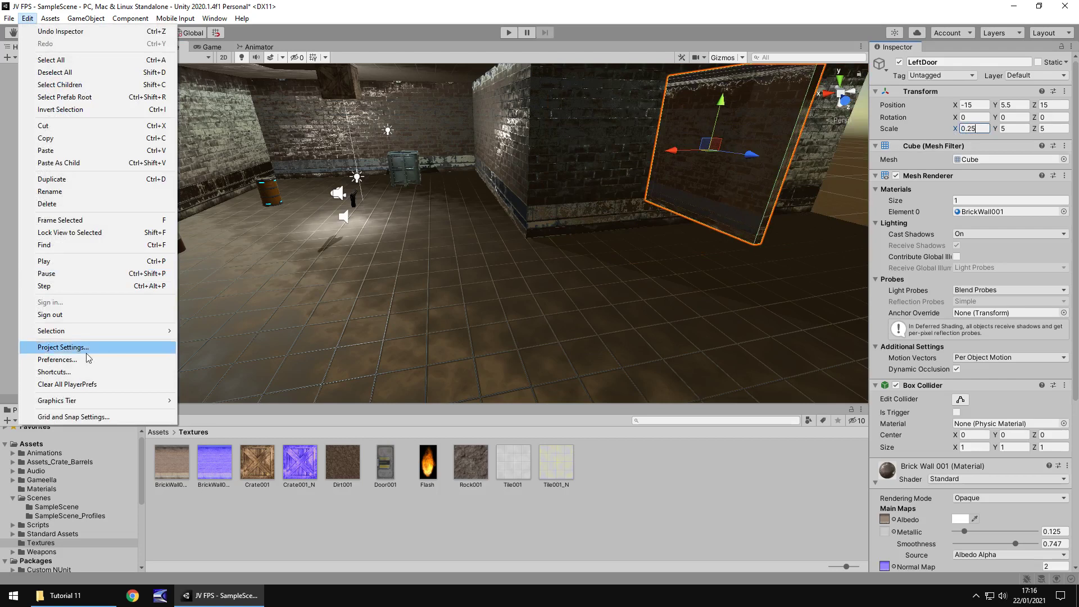
click(84, 416)
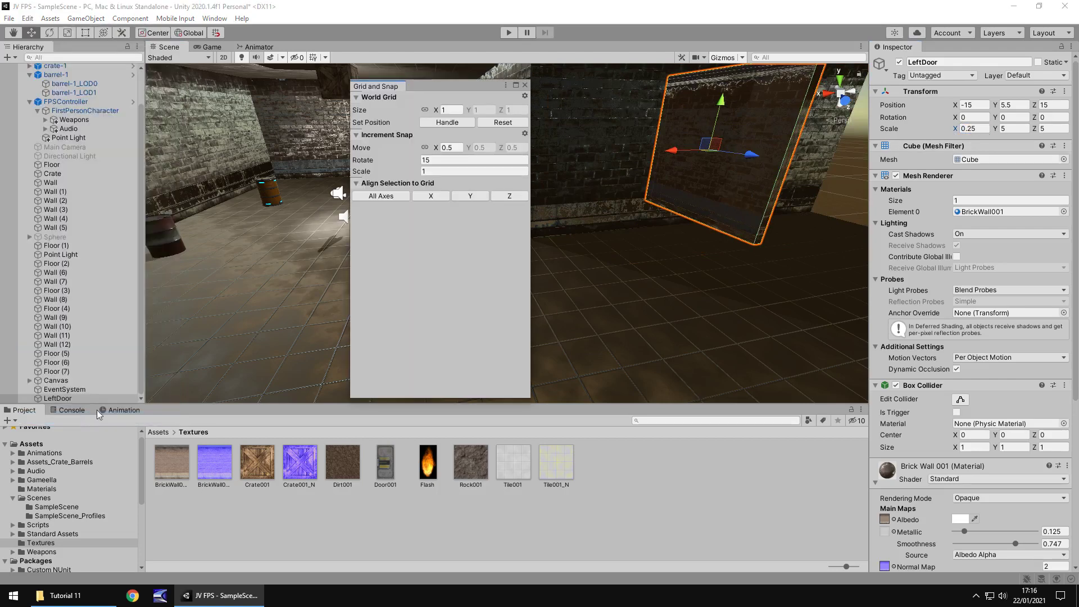
click(449, 147)
text(0.)
click(524, 85)
Step: Move LeftDoor to X -12.25, Y 3 and Z 12.5, against the end of the brick wall
drag(677, 152, 602, 165)
right_drag(490, 203, 584, 223)
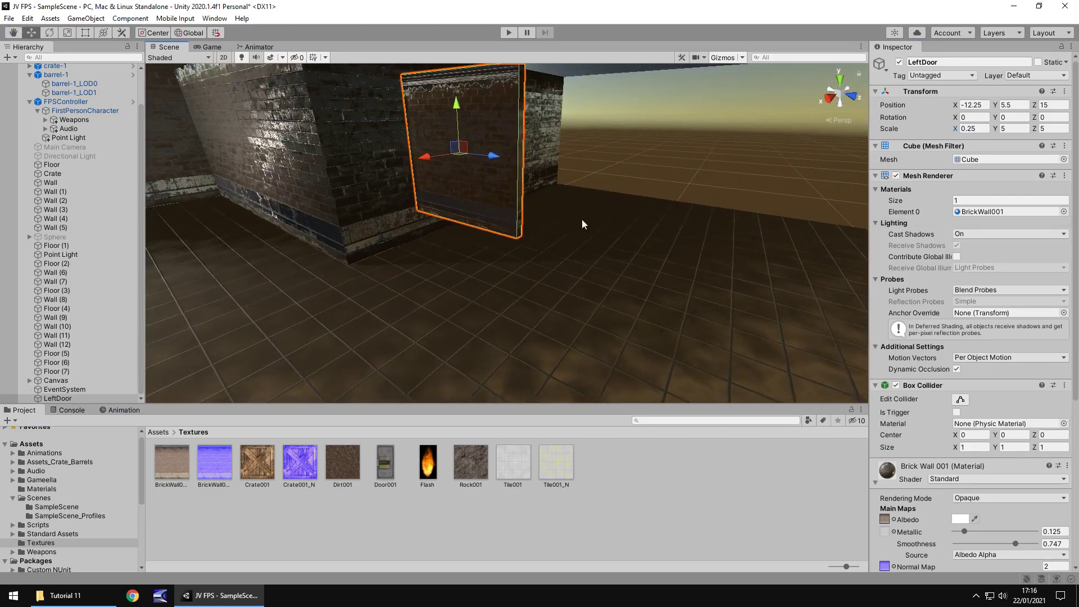
middle_drag(168, 266, 289, 270)
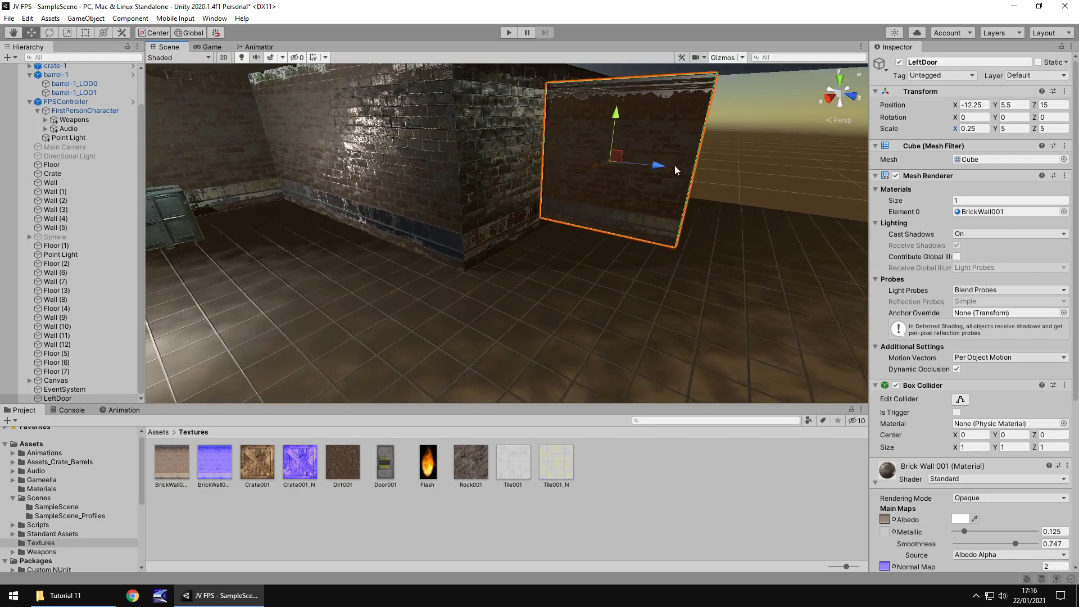
drag(657, 166, 589, 160)
middle_drag(494, 210, 554, 204)
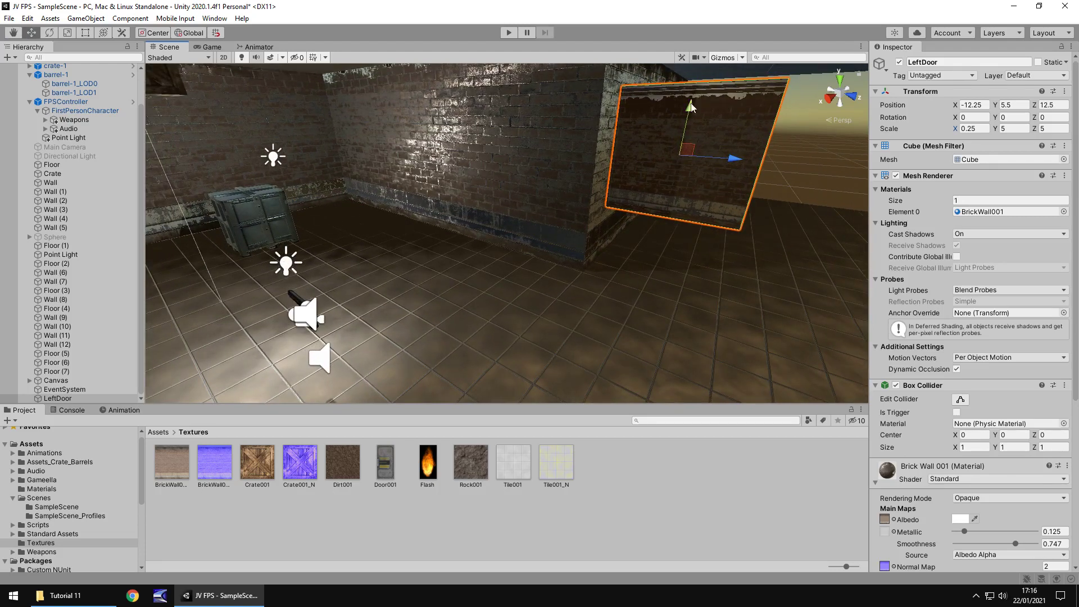
drag(689, 107, 676, 167)
middle_drag(770, 239, 6, 180)
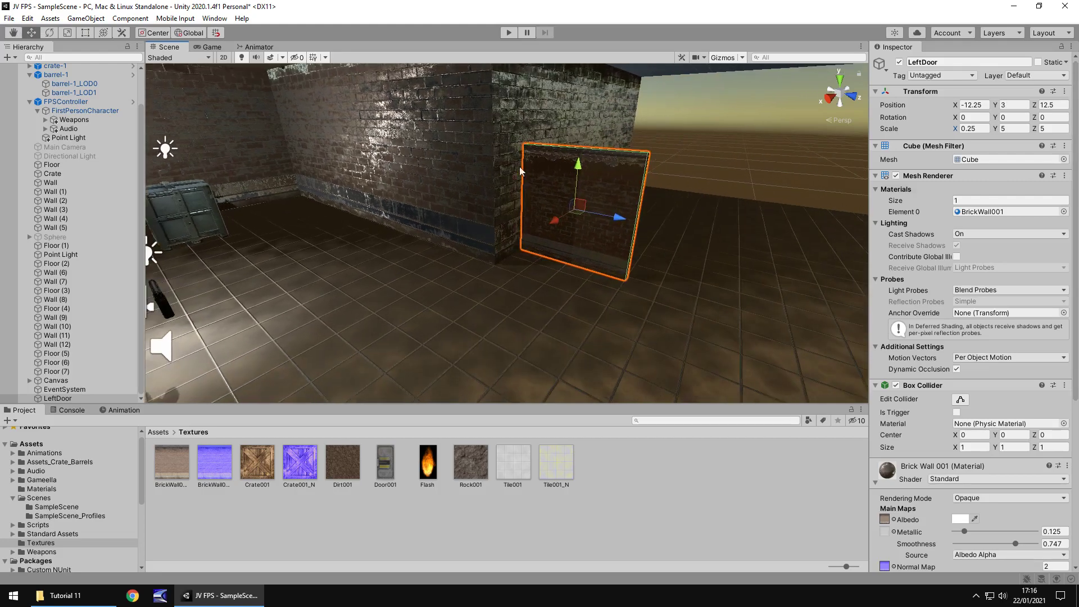
Step: Slide LeftDoor along X to -10.5, slightly recessed from the wall's face, and deselect it
drag(554, 226, 528, 240)
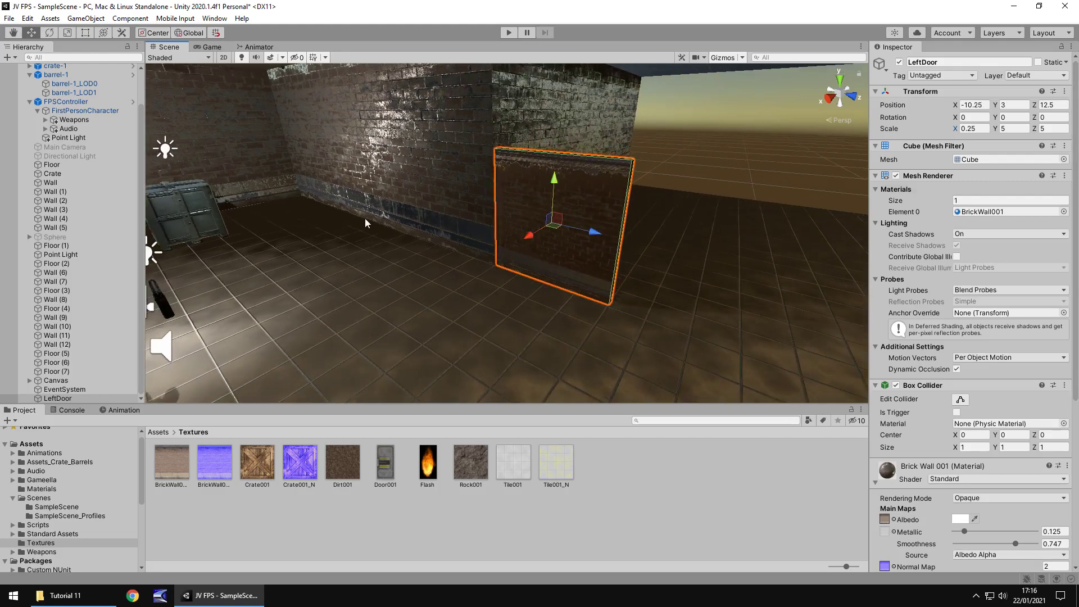
right_drag(829, 178, 585, 167)
alt+drag(585, 167, 507, 211)
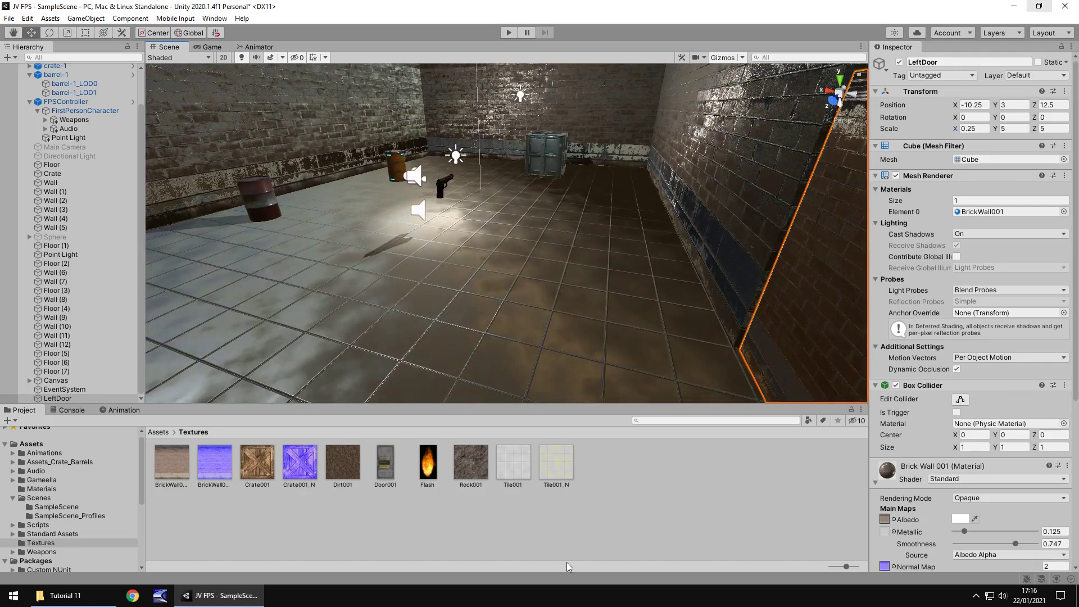
right_drag(507, 212, 646, 176)
alt+drag(645, 176, 503, 234)
scroll(468, 240, down, 3)
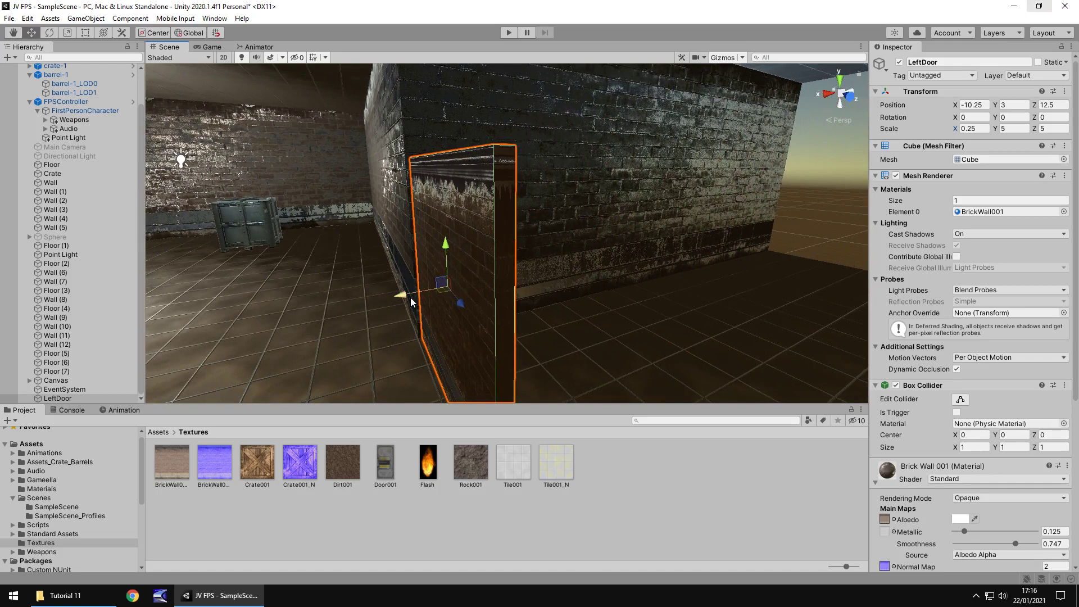
drag(405, 299, 421, 296)
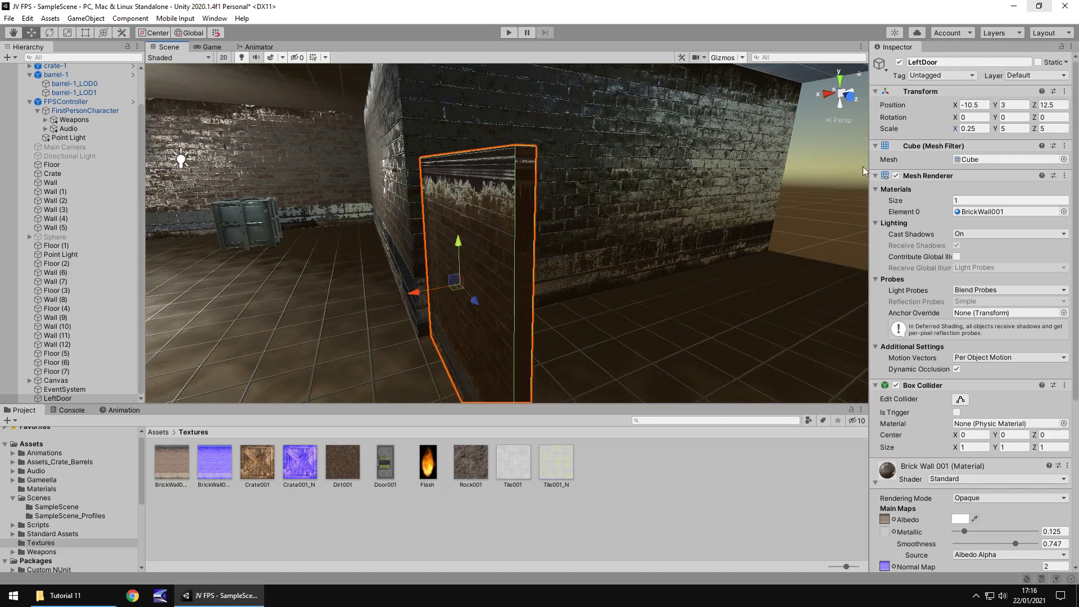
click(829, 191)
Step: Apply the Door001 texture to the LeftDoor slab and show the texture's import settings
key(Left)
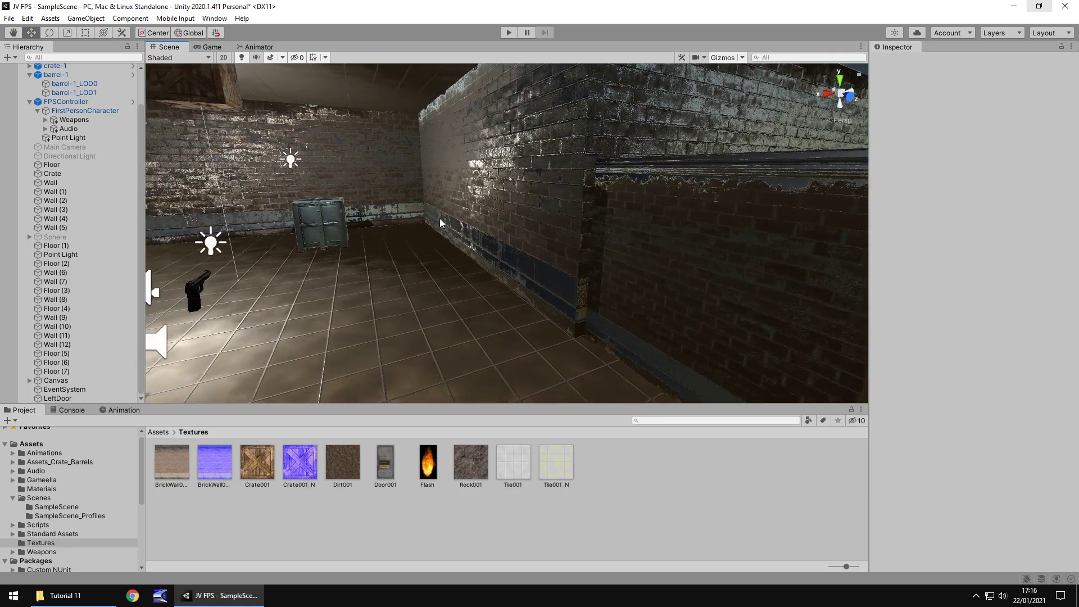
right_drag(410, 222, 553, 223)
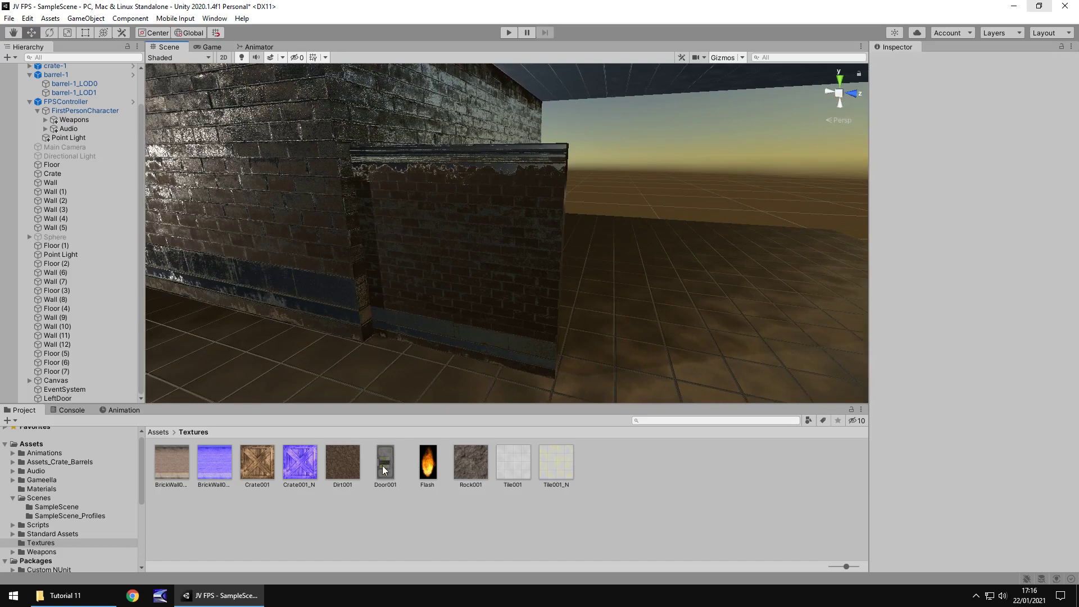
drag(382, 460, 468, 221)
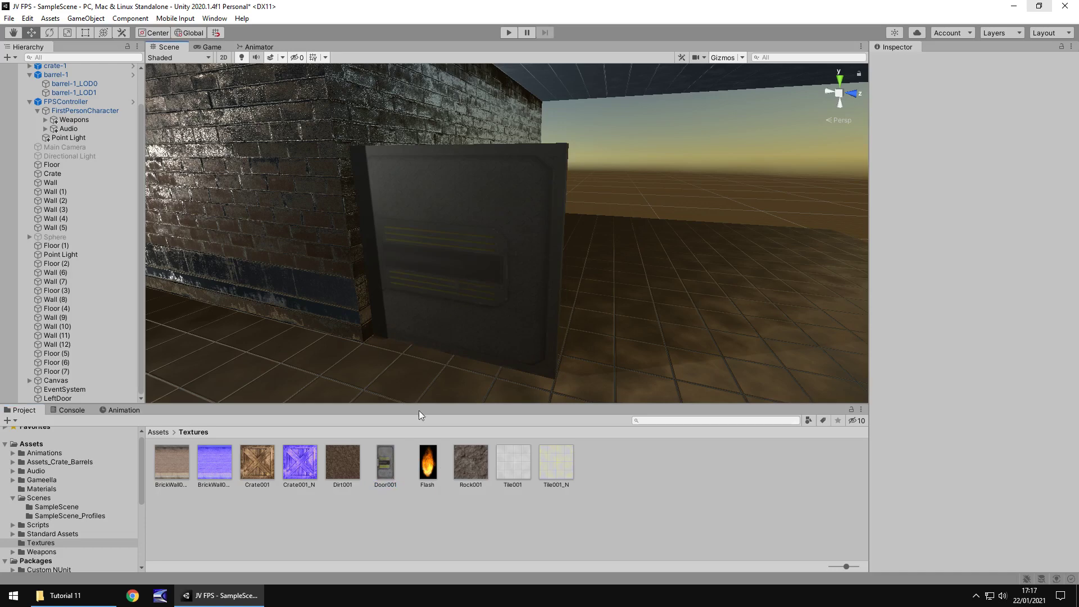
click(390, 468)
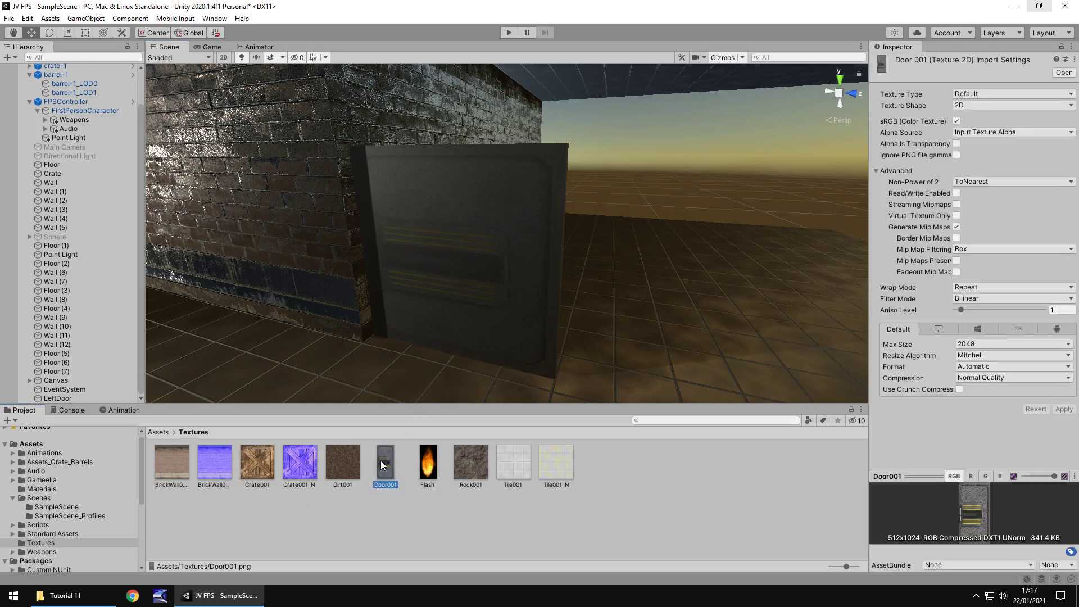
Step: Duplicate the Door001 texture and rename the copy Door001_N
key(ctrl+d)
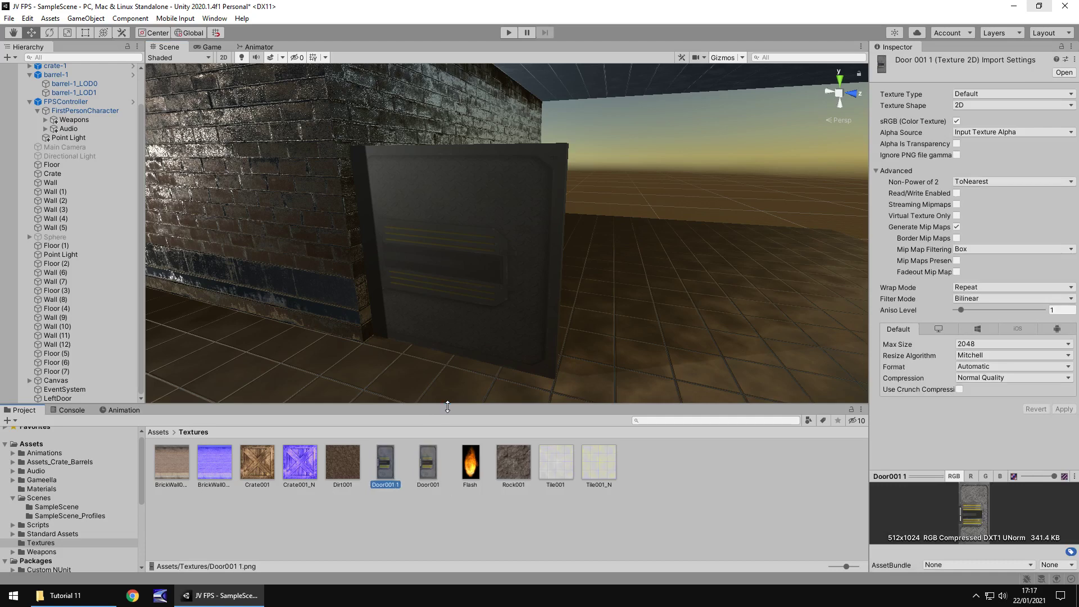
click(392, 483)
key(shift+Home)
key(BackSpace)
key(ctrl+z)
text(N)
key(Return)
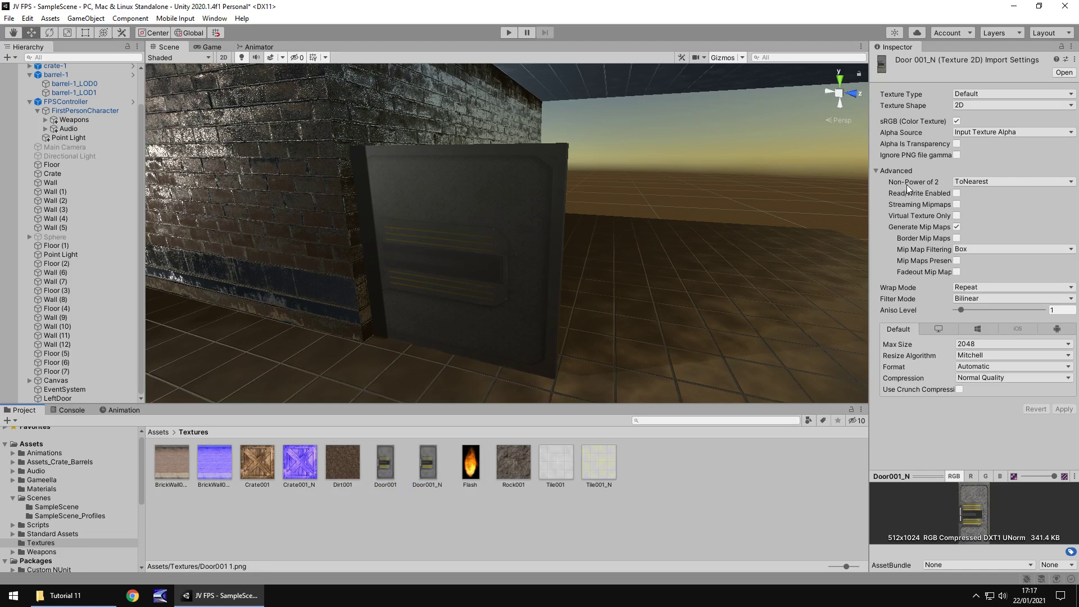
Step: Set Door001_N's texture type to Normal map, enable Create from Grayscale, and apply the import settings
click(985, 94)
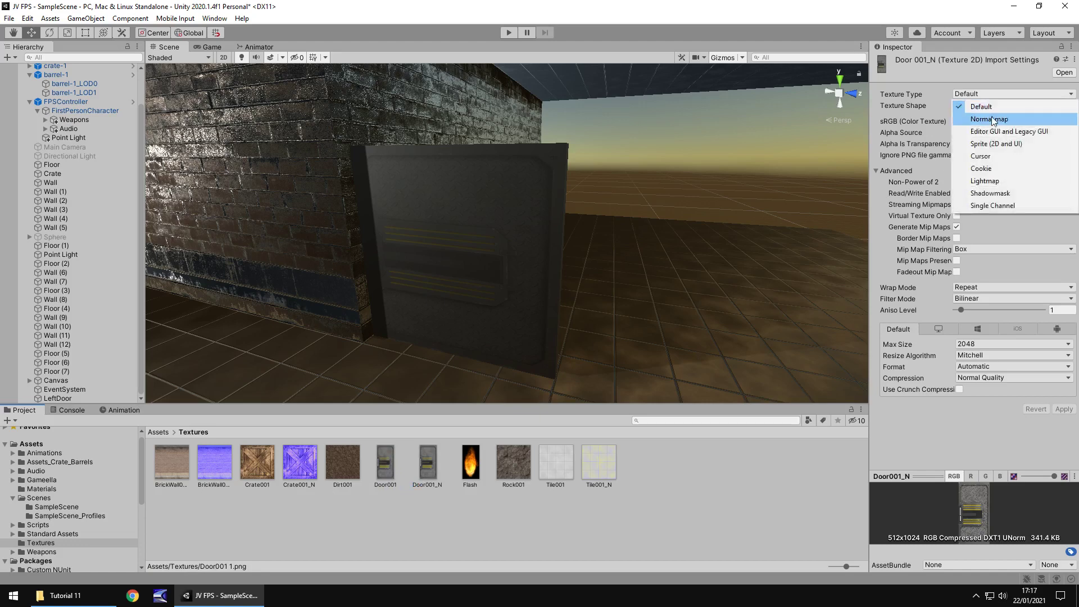
click(991, 116)
click(956, 134)
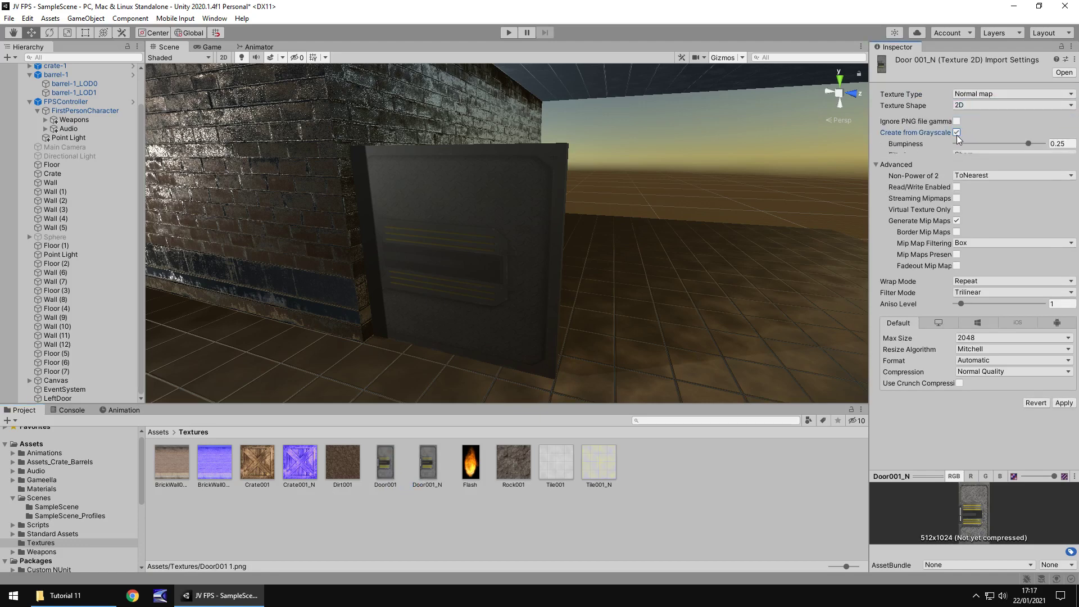
click(1064, 410)
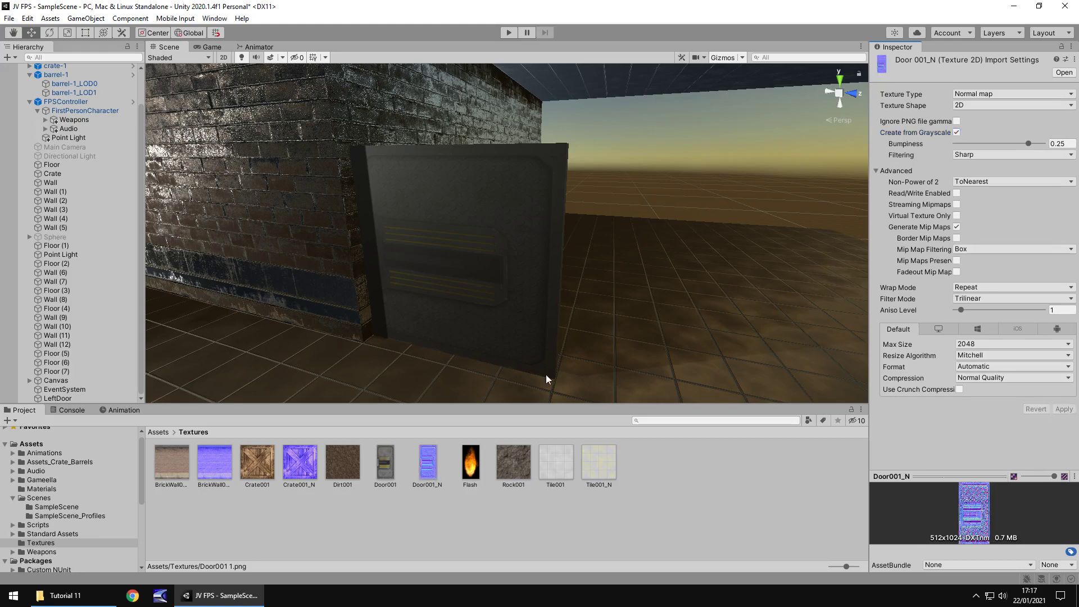
Step: Select LeftDoor and examine how the texture sits on both faces of the door slab
click(491, 258)
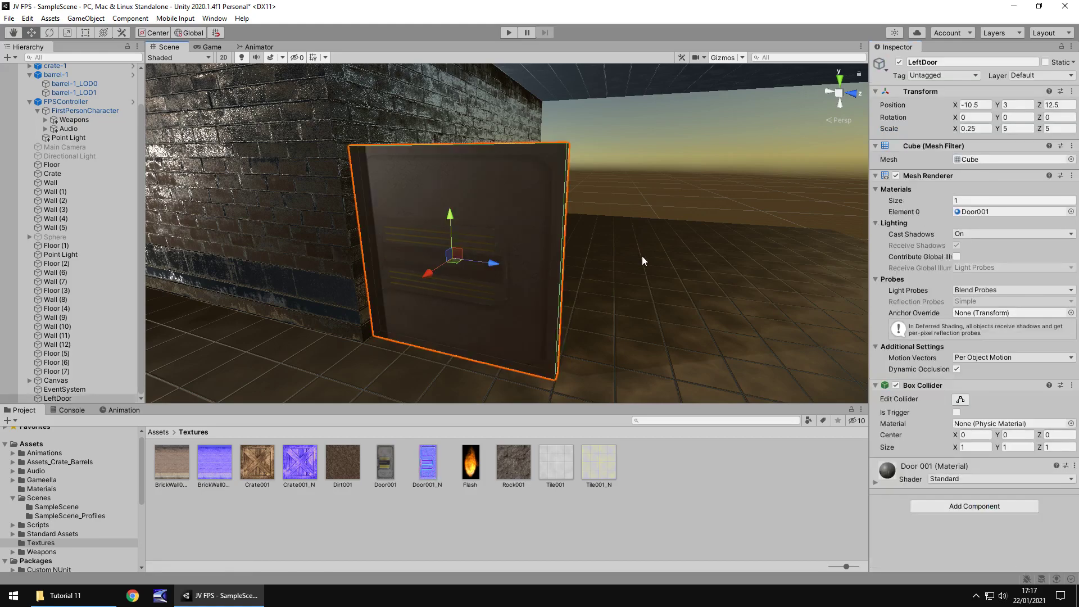
alt+drag(538, 211, 468, 221)
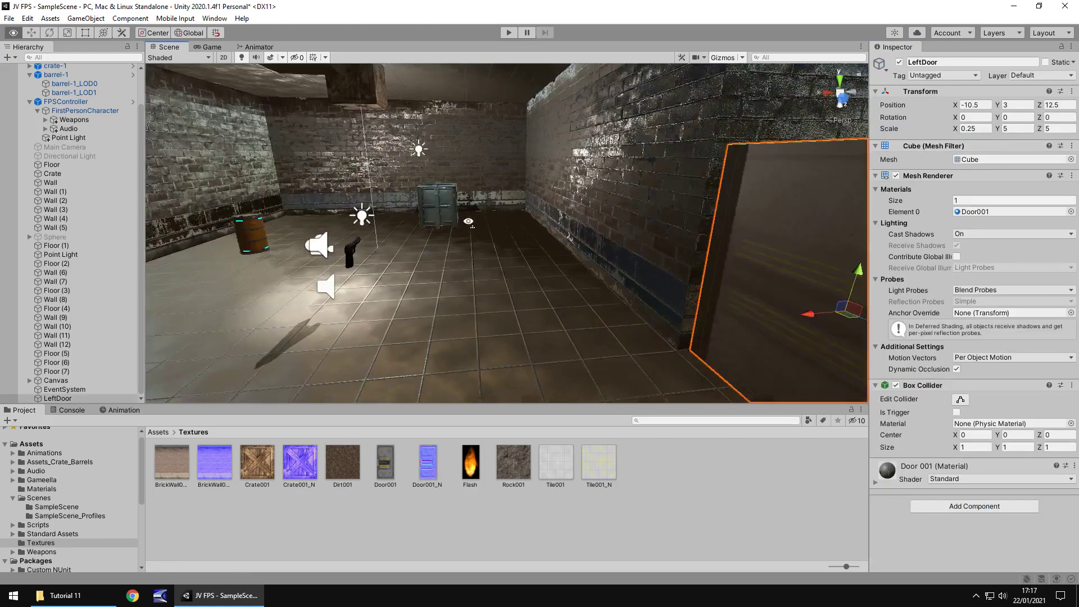
right_drag(468, 221, 449, 222)
key(d)
right_drag(817, 230, 797, 222)
key(w)
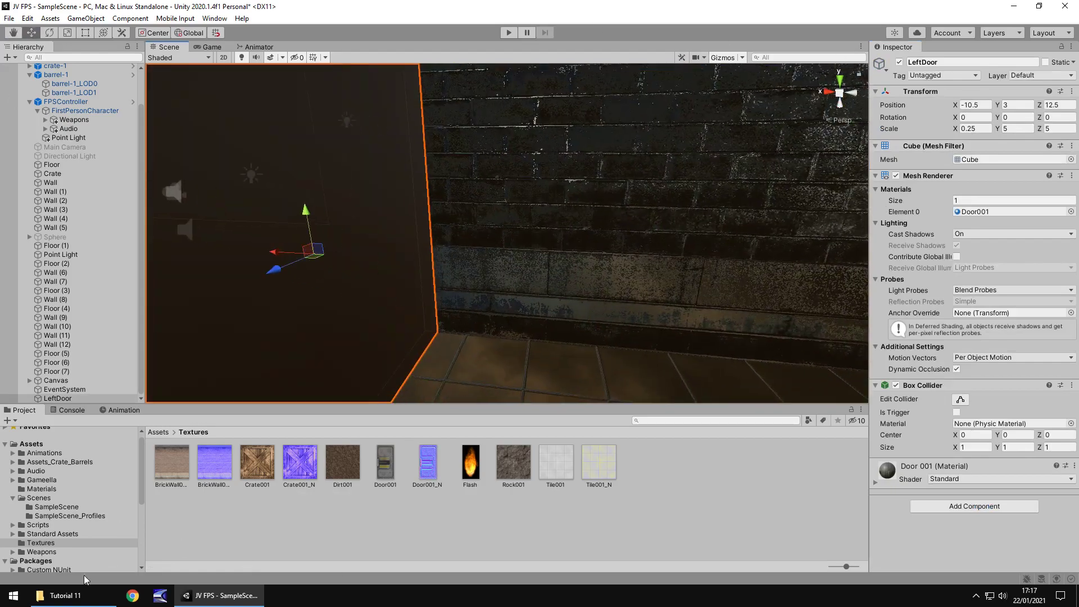
middle_drag(482, 293, 455, 228)
alt+drag(455, 228, 605, 254)
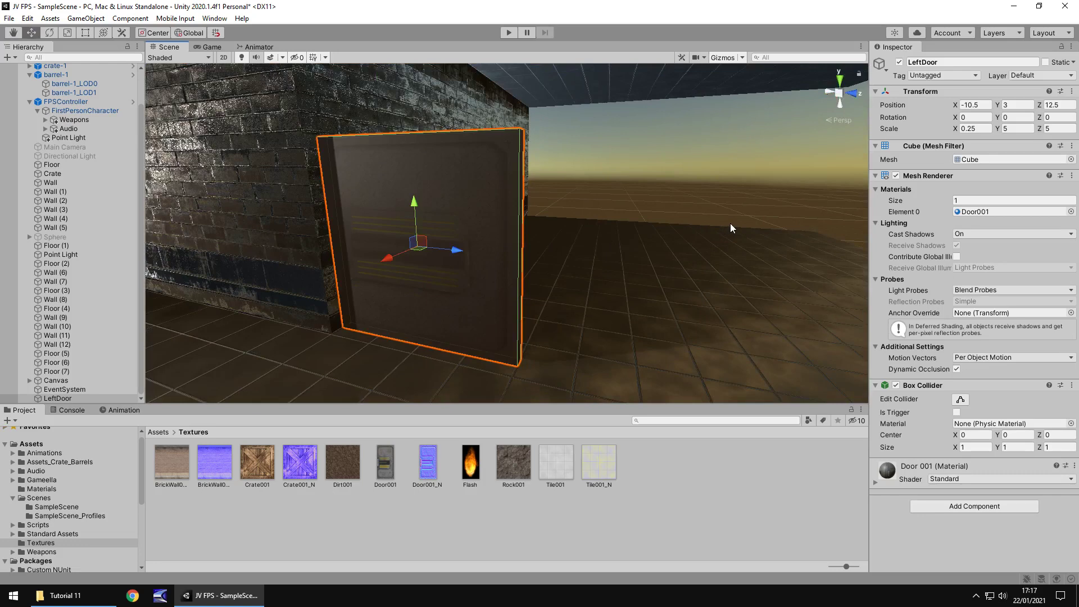
Step: Try rotating LeftDoor 180 degrees about the Y axis
click(1023, 117)
text(180)
key(Return)
key(BackSpace)
Step: Flip LeftDoor about the X axis with the Rotate tool, set its X rotation to exactly 180, and return to the Move tool
click(49, 33)
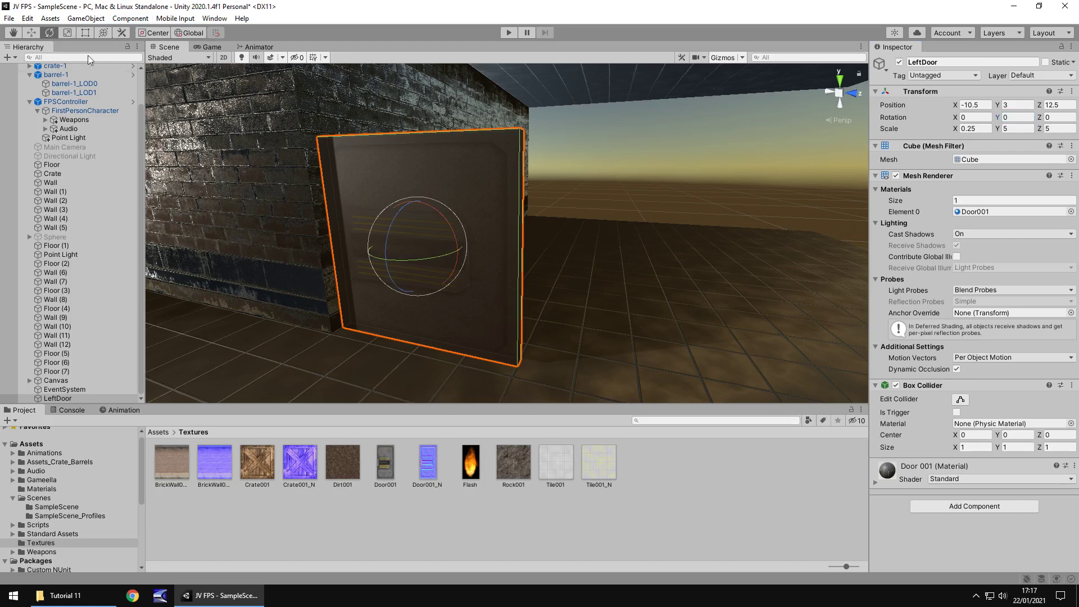
drag(454, 272, 477, 113)
drag(430, 204, 344, 191)
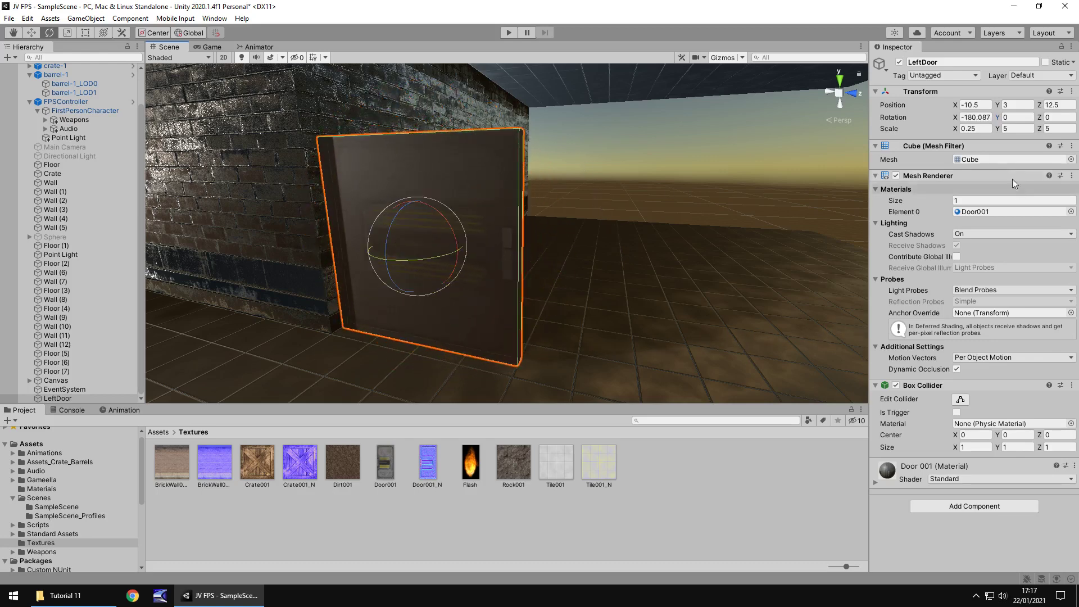
click(972, 117)
text(180)
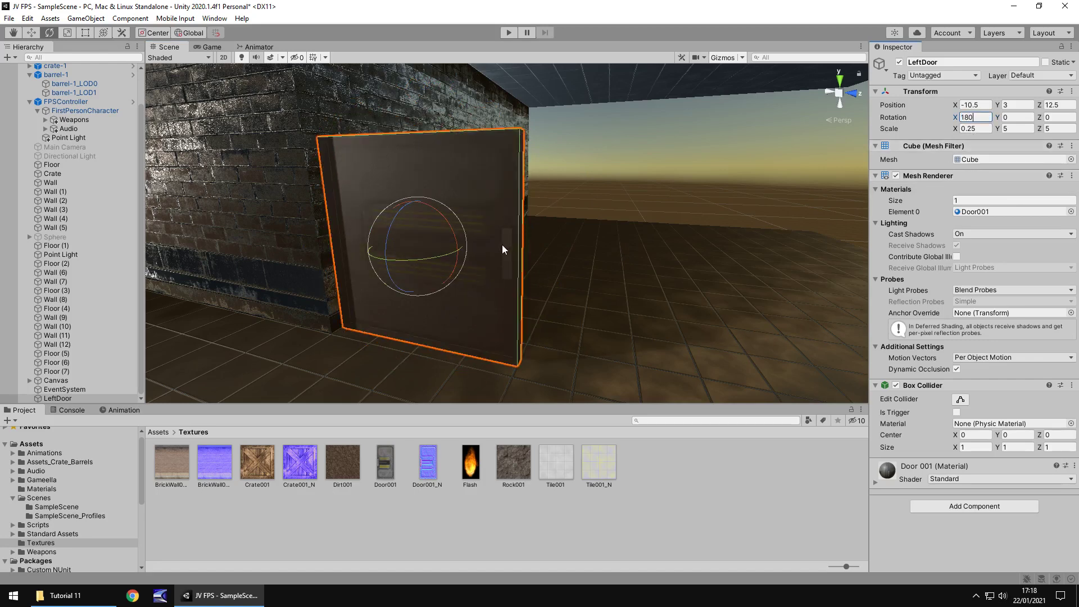
click(32, 32)
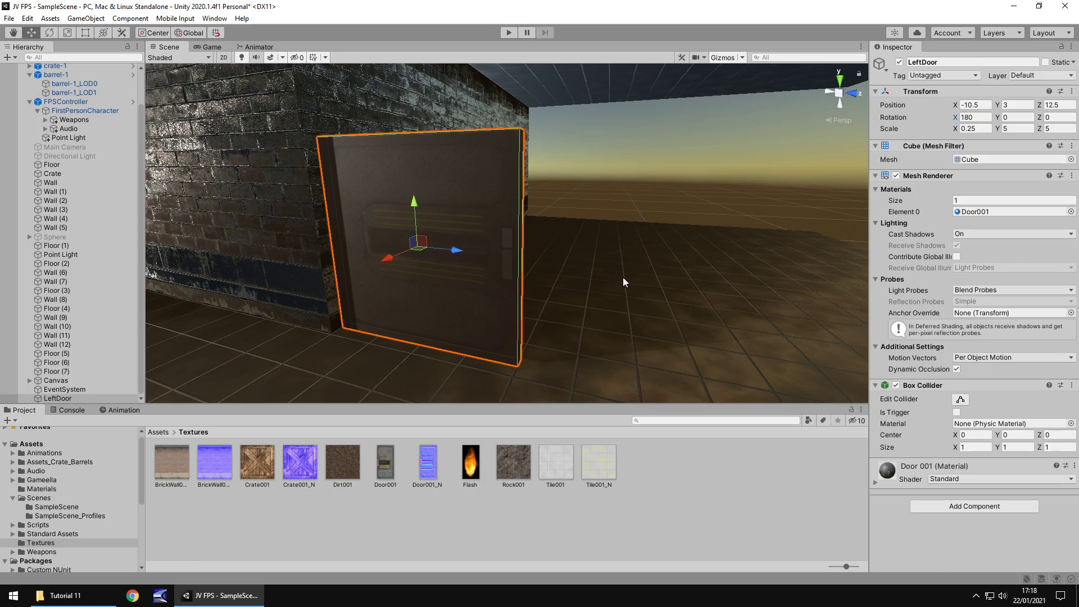
Step: Assign the Door001_N texture as the main Normal Map of LeftDoor's Door001 material
click(875, 482)
scroll(923, 447, down, 5)
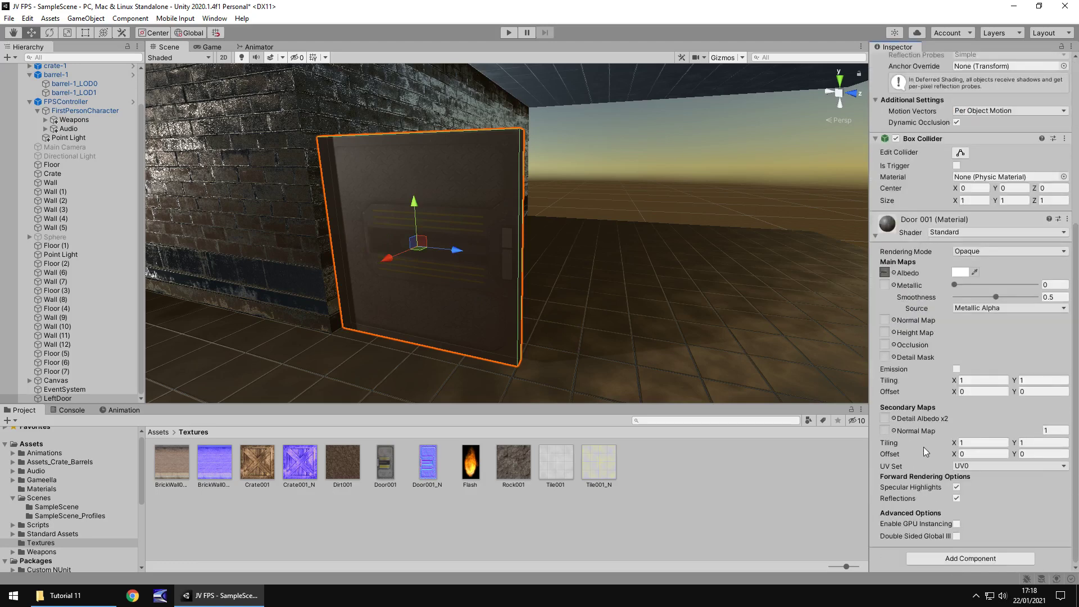
drag(428, 469, 884, 320)
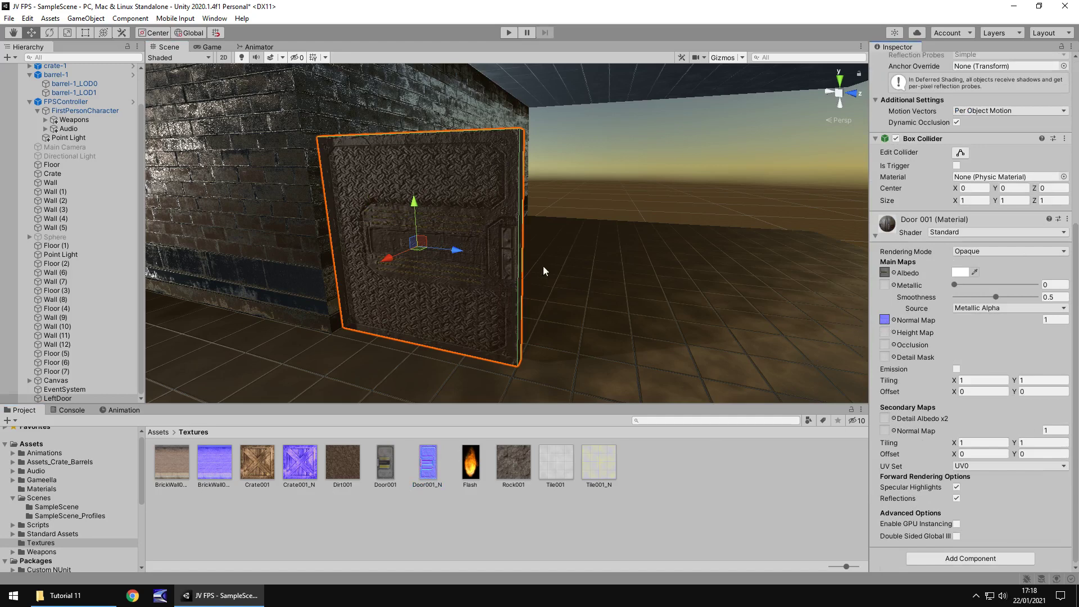
Step: Set the door material's smoothness source to Albedo Alpha, Metallic to about 0.55 and Smoothness to about 0.36
click(974, 306)
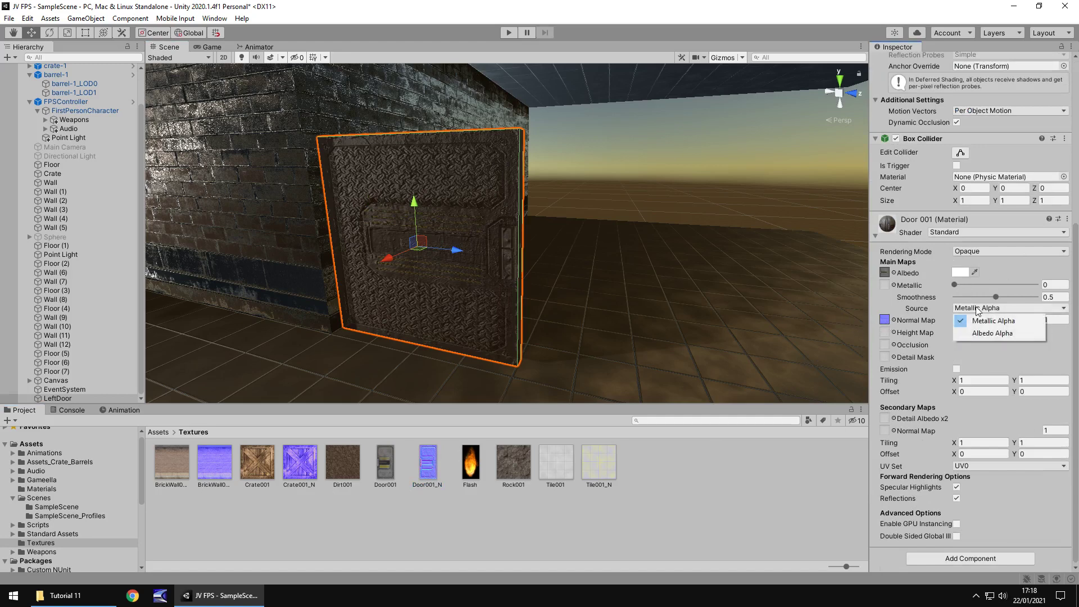
click(984, 335)
drag(955, 286, 986, 305)
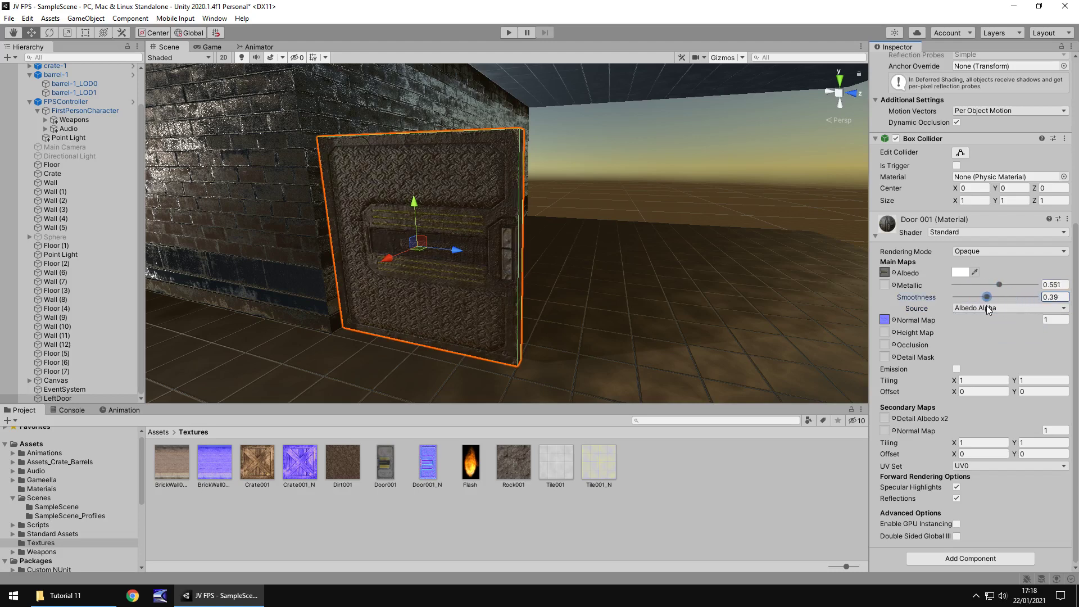
Step: Run the game, walk up to the left door to check its material, and stop play mode
click(505, 34)
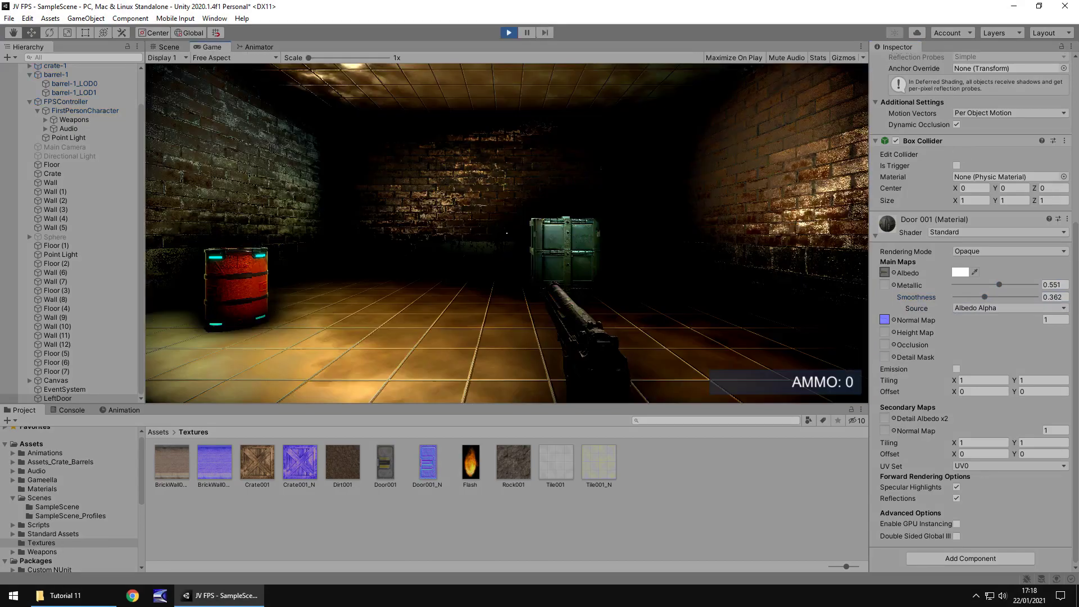
key(w)
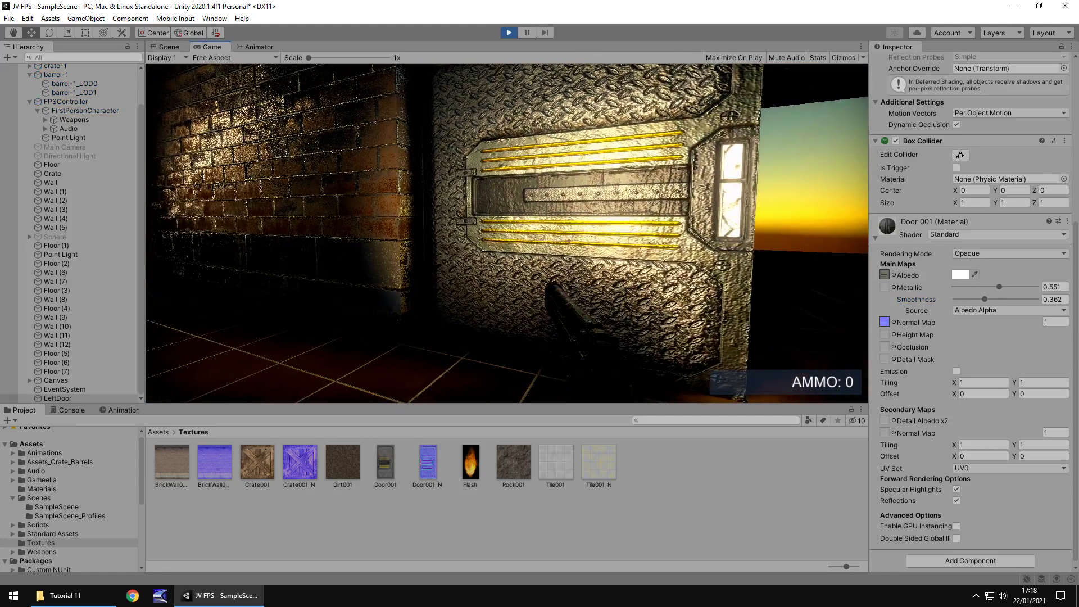
key(ctrl+p)
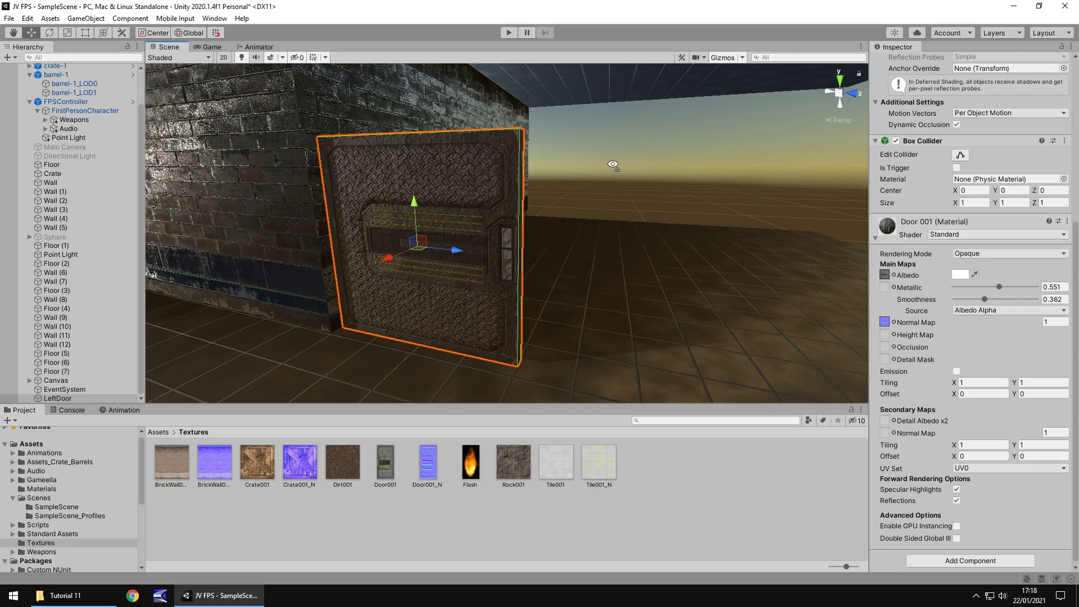
Step: Duplicate LeftDoor and rename the copy RightDoor
key(w)
right_drag(612, 164, 449, 181)
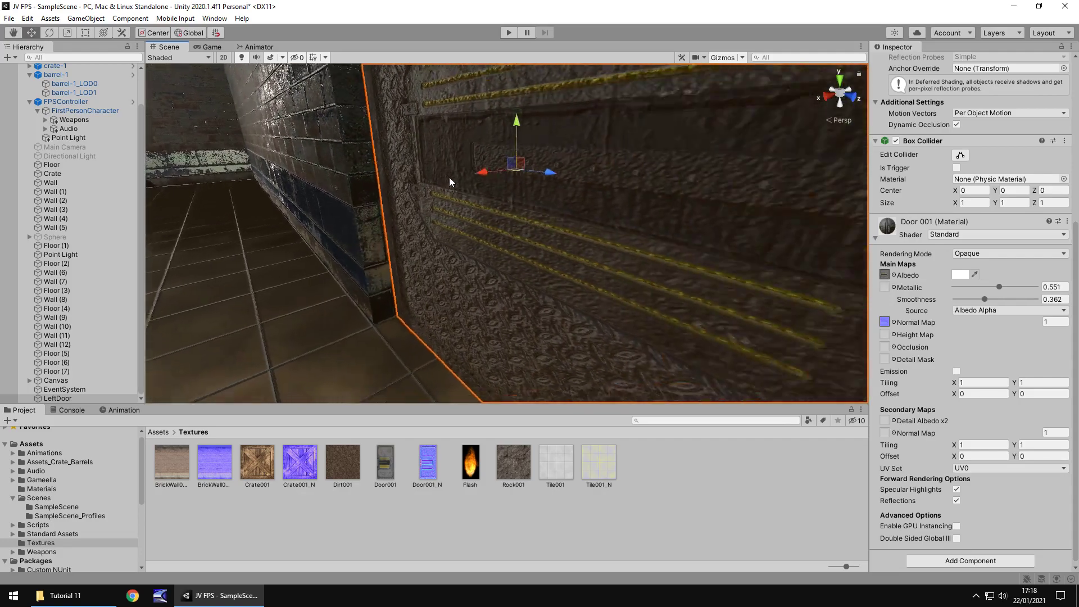
scroll(450, 181, down, 6)
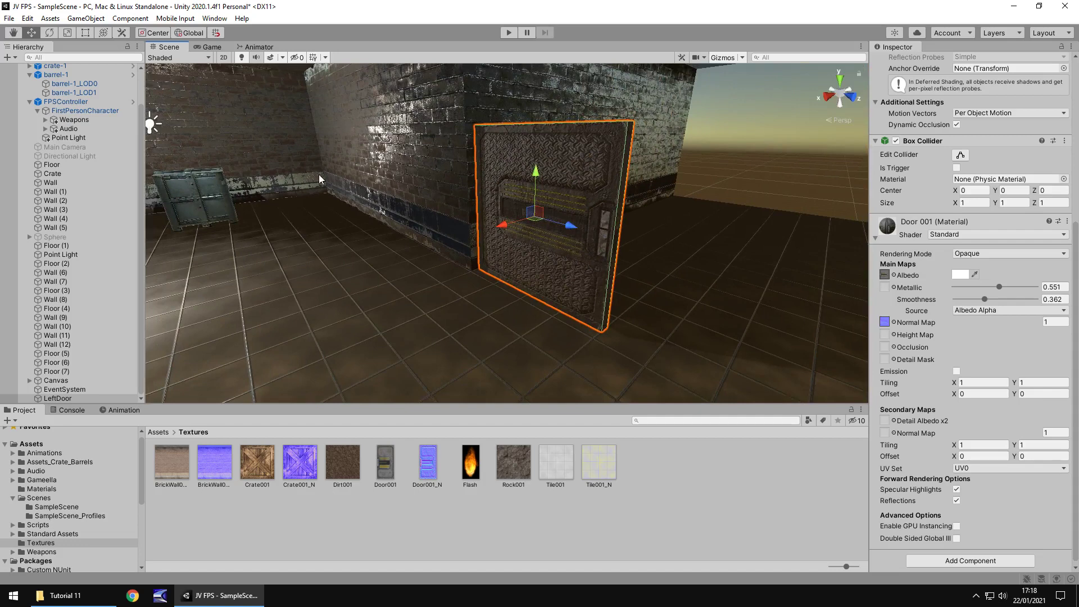
right_drag(319, 184, 414, 210)
key(w)
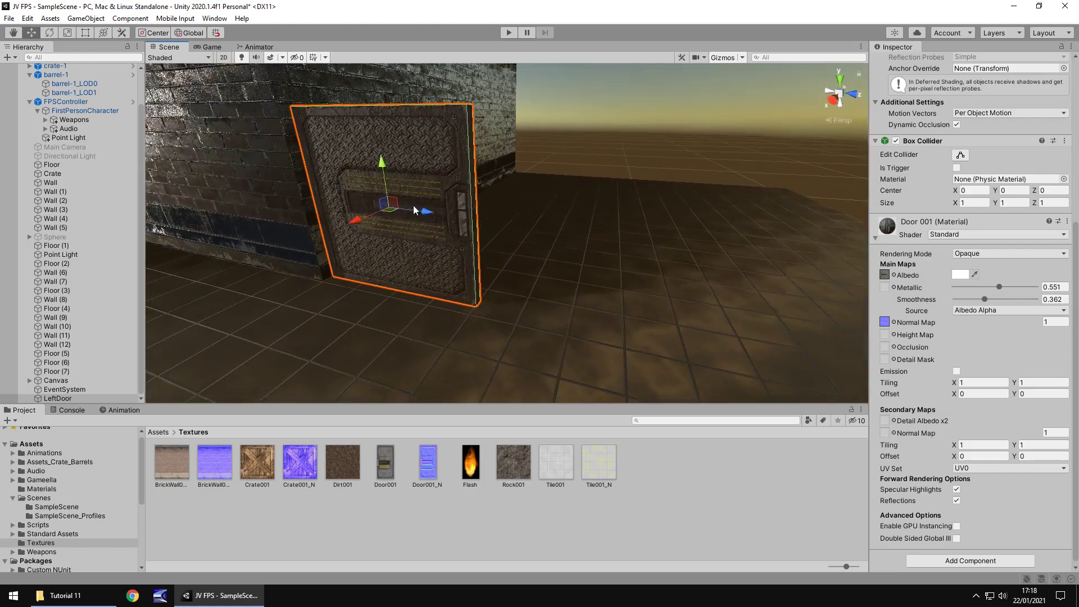
click(85, 396)
key(ctrl+d)
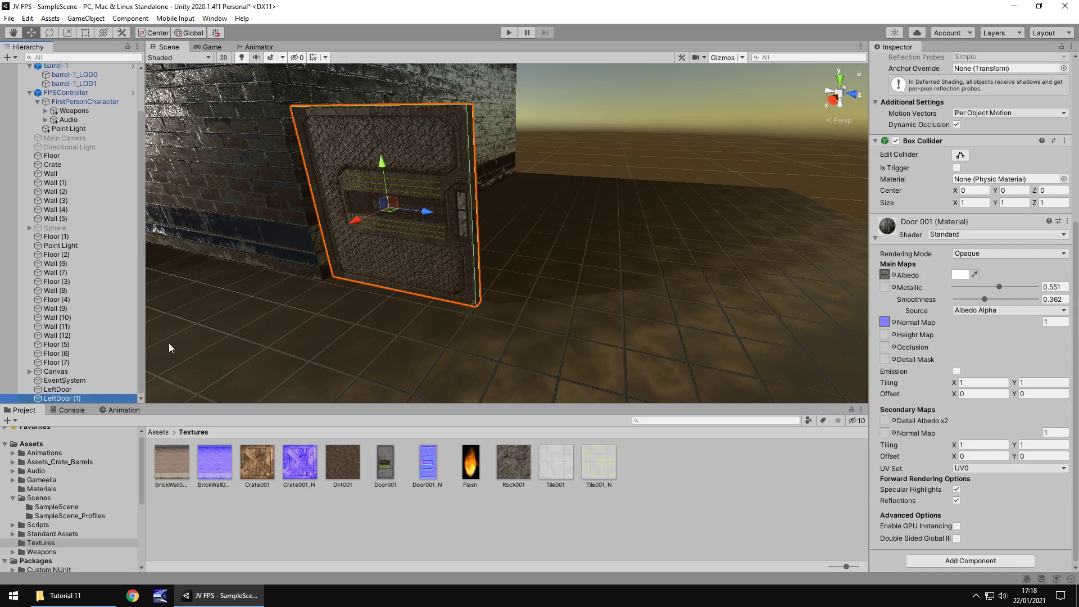
key(F2)
text(RightD)
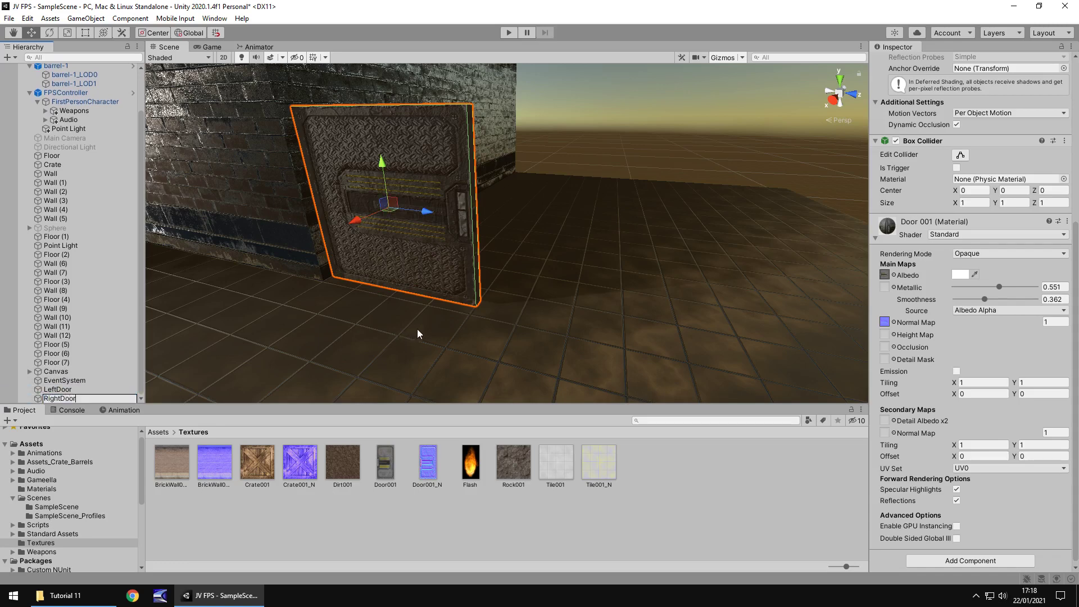
text(oor)
key(Return)
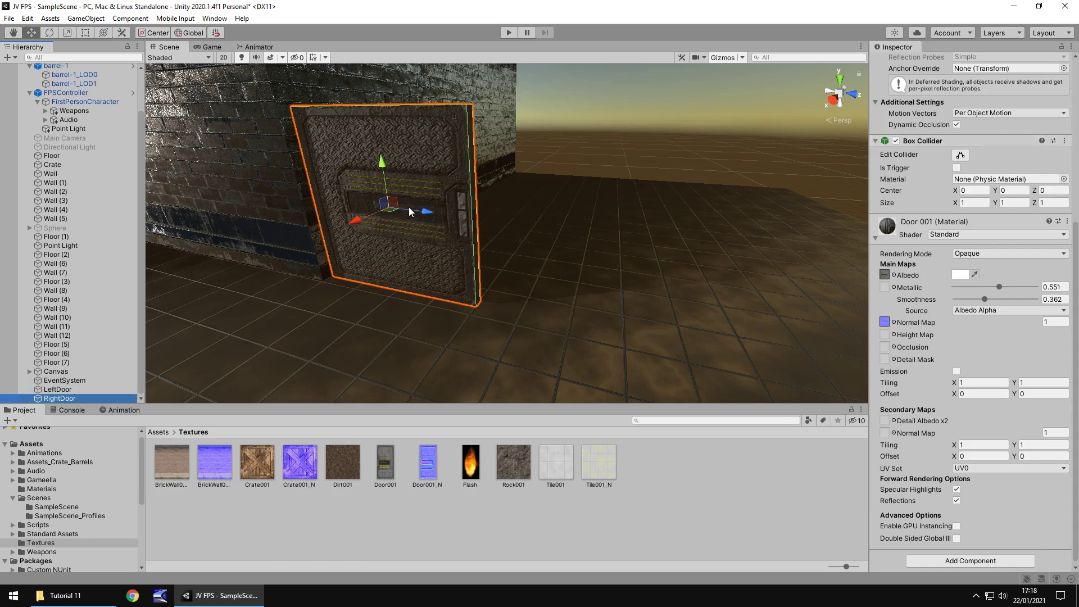
Step: Move RightDoor along Z to 17.5, flush beside LeftDoor, set its X rotation to 0, and deselect it
drag(413, 213, 571, 234)
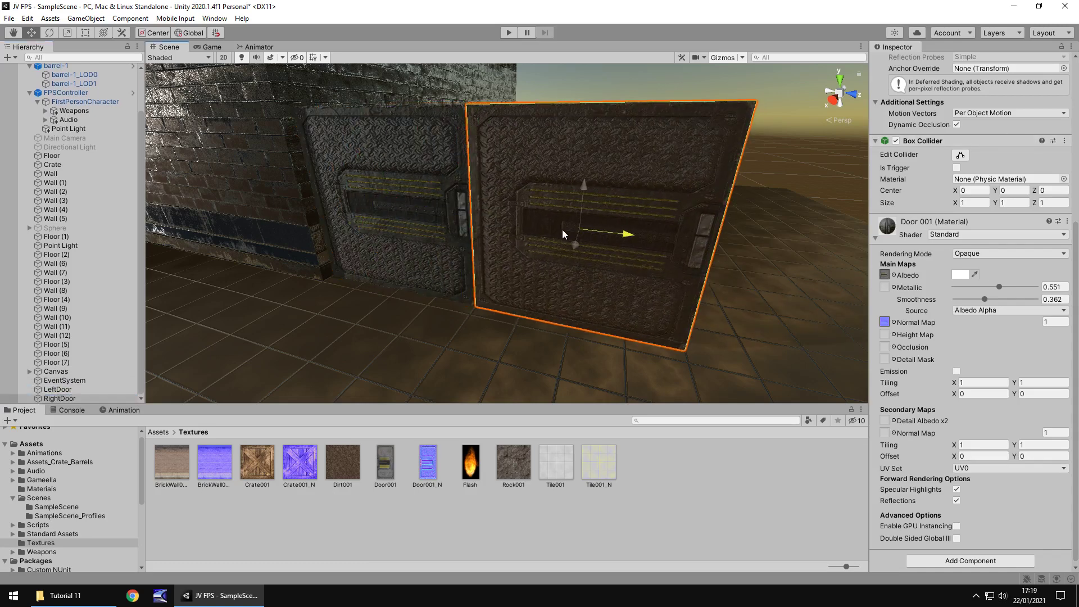
key(f)
scroll(880, 154, up, 5)
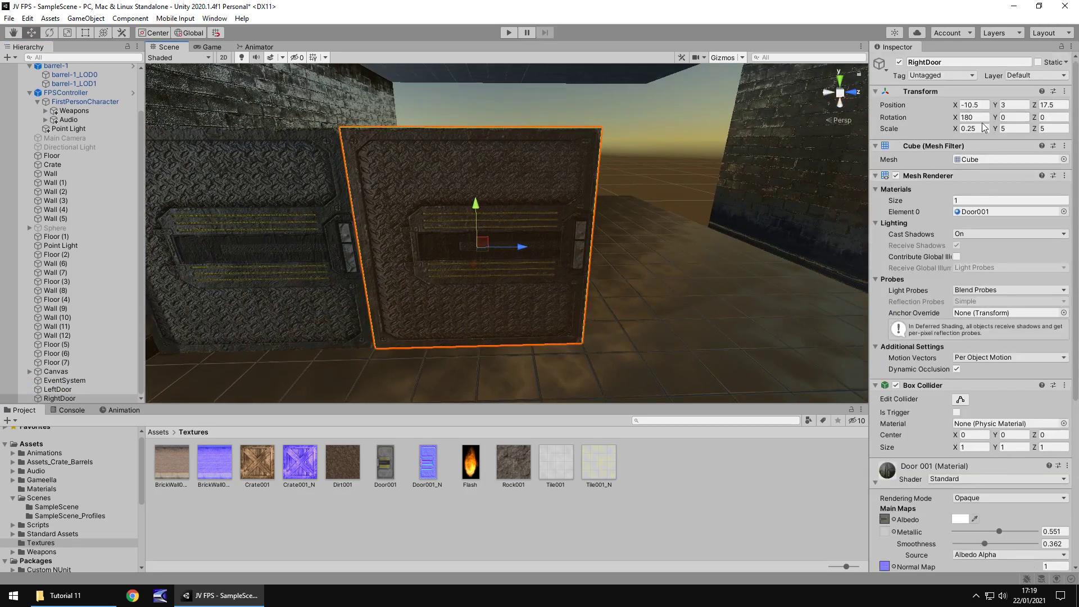
click(982, 117)
text(0)
click(616, 108)
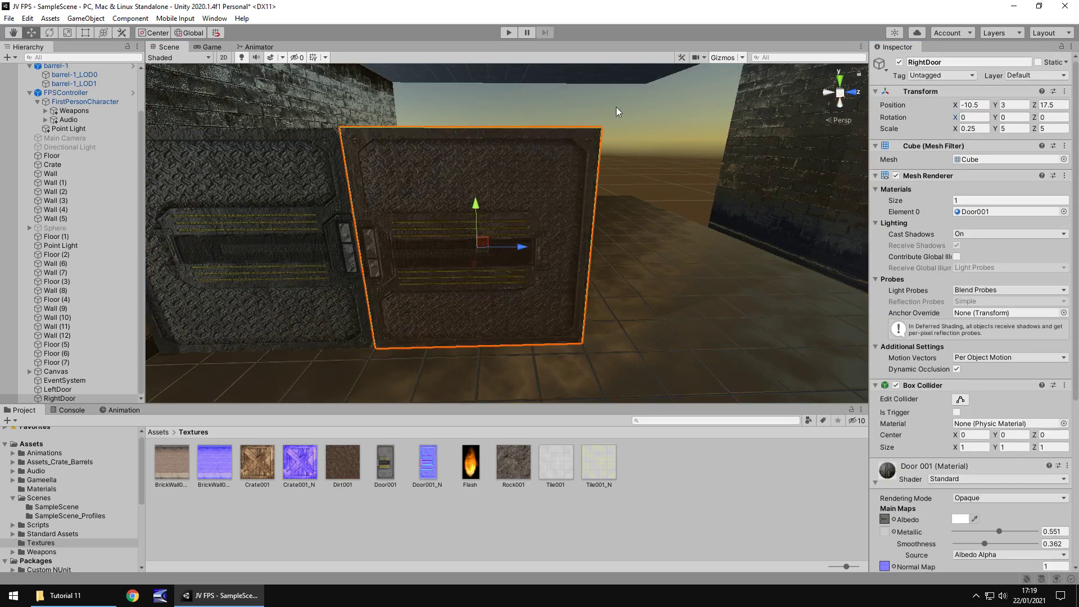
Step: Examine how the two door halves meet and whether their handles and panels line up
right_drag(511, 204, 500, 164)
alt+drag(500, 165, 668, 193)
middle_drag(650, 221, 600, 225)
scroll(589, 241, up, 4)
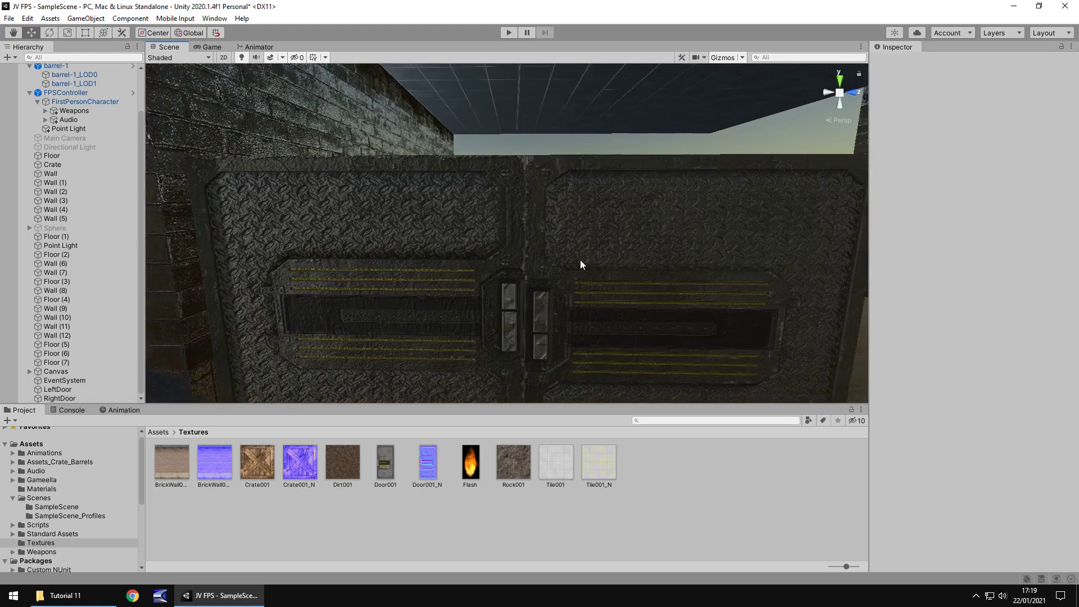
middle_drag(580, 260, 514, 170)
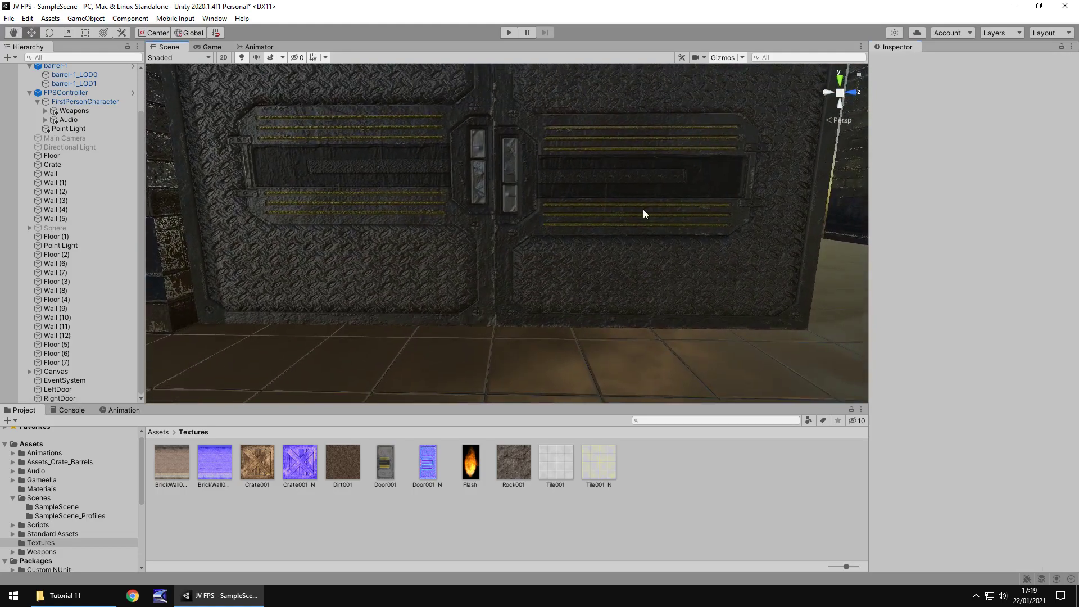
middle_drag(665, 161, 640, 280)
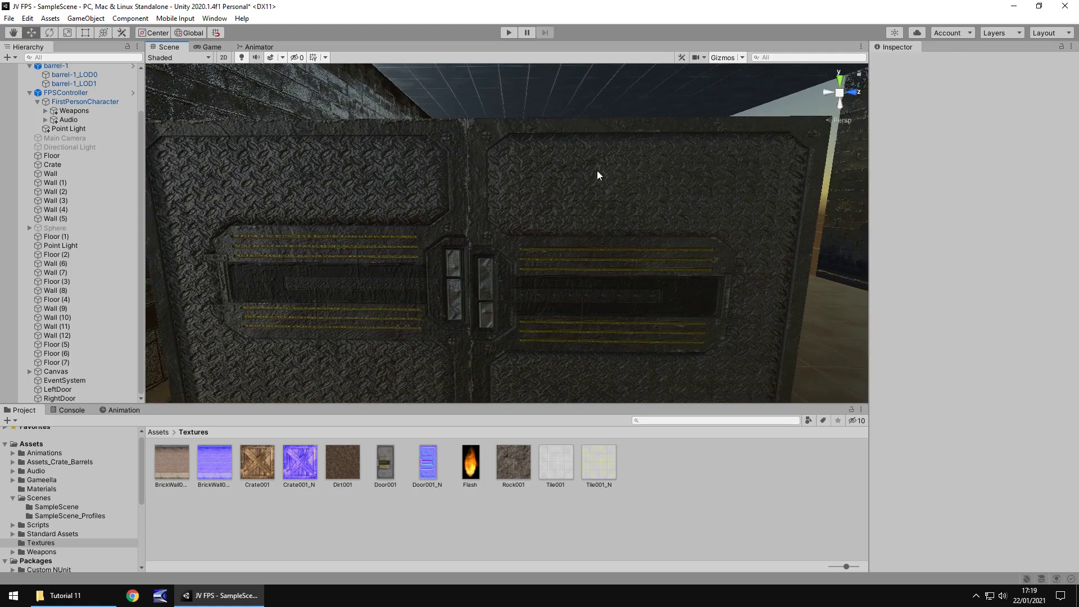
scroll(594, 191, down, 4)
right_drag(593, 191, 673, 199)
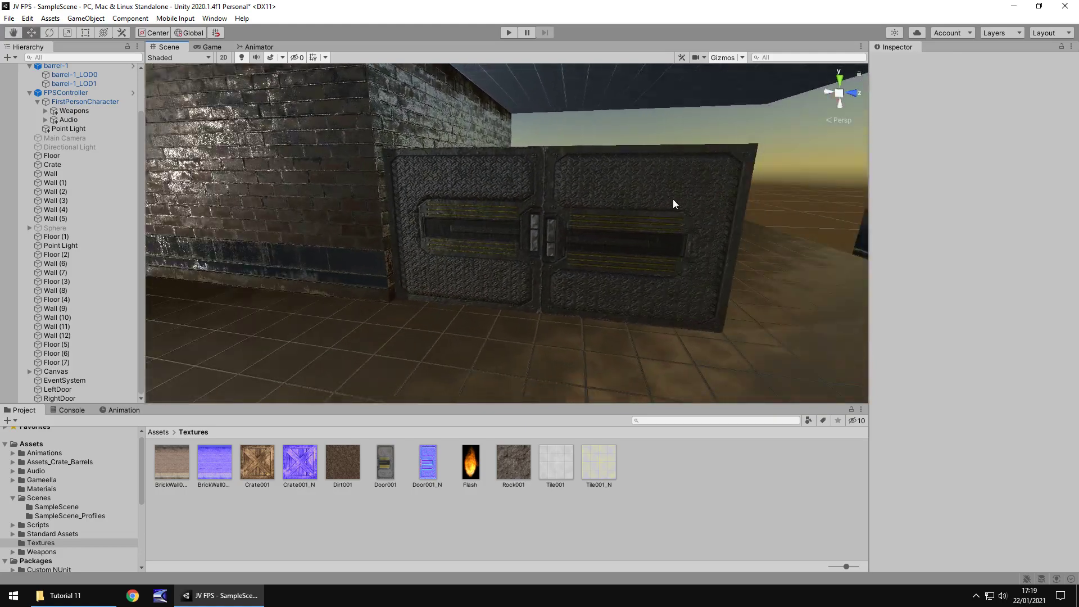
Step: Select RightDoor and set its Z rotation to 180
click(672, 199)
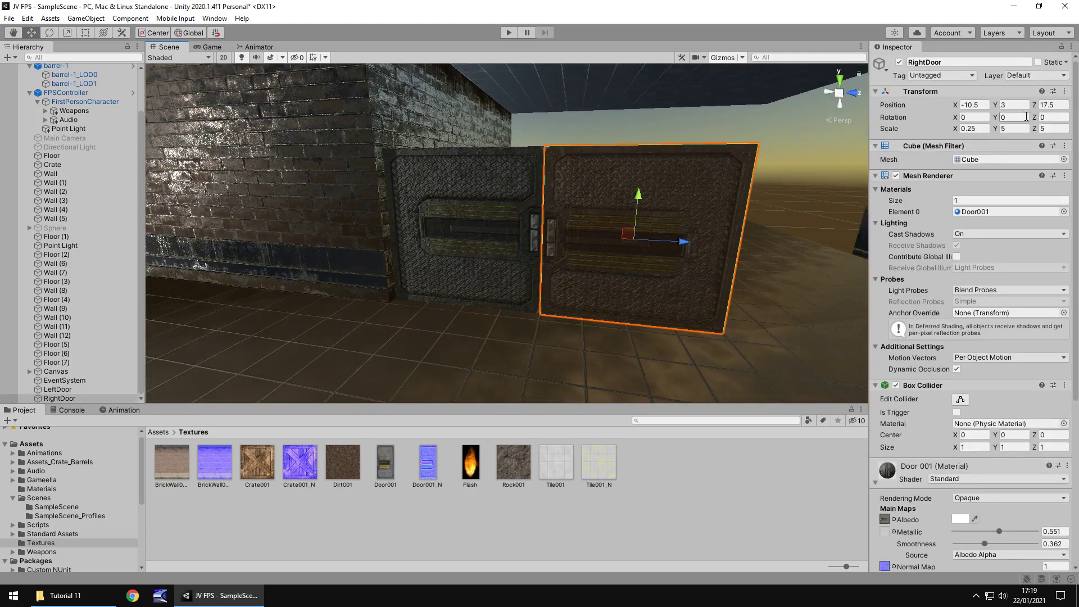
click(1049, 117)
text(180)
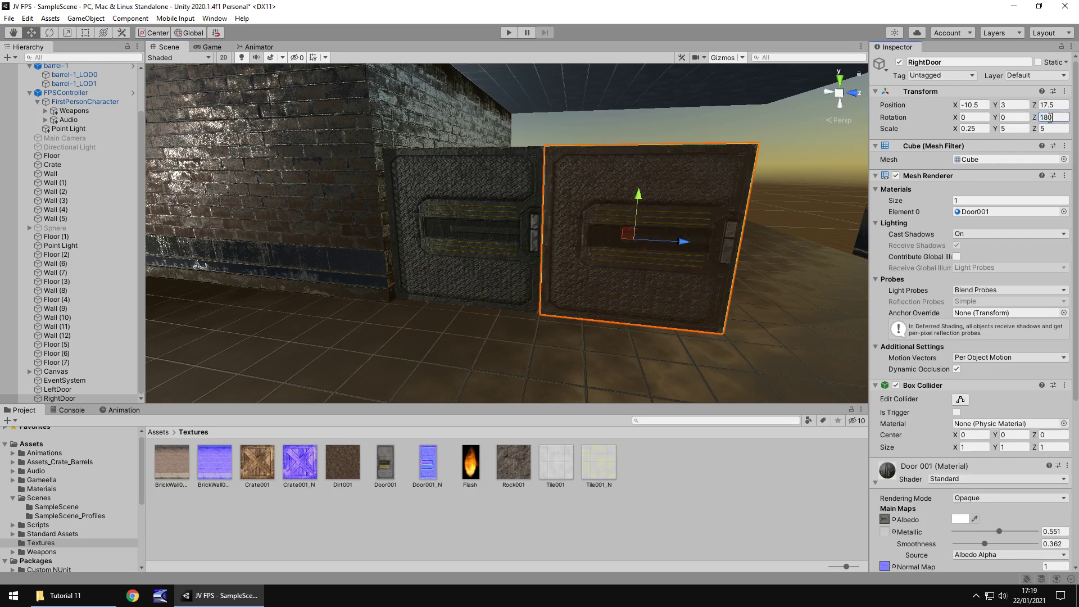
Step: Set RightDoor's X rotation to 180 and its Y rotation to 90
click(978, 117)
text(180)
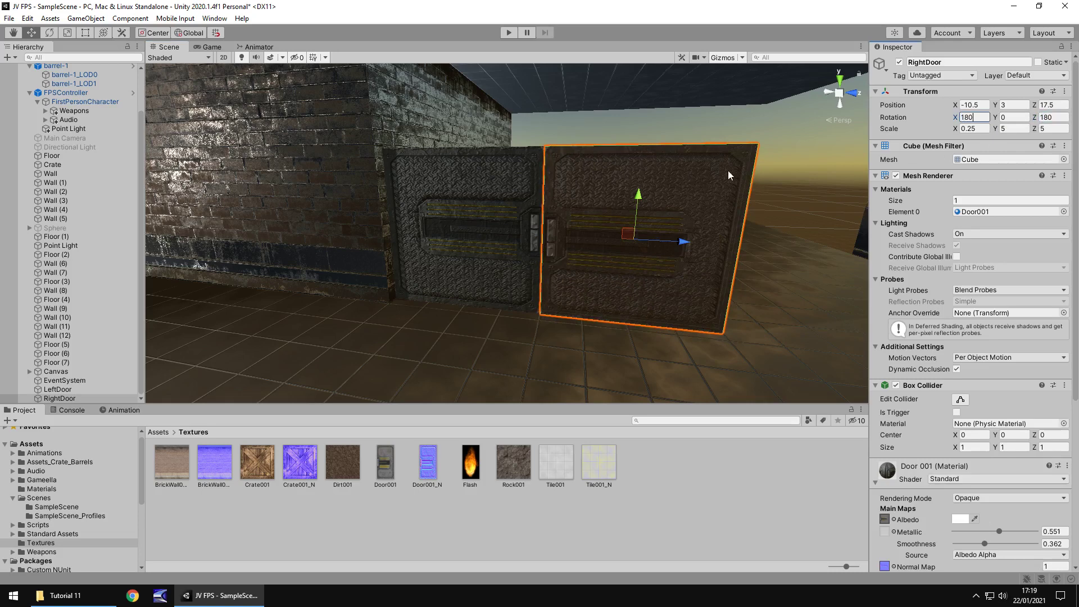
key(Tab)
text(90)
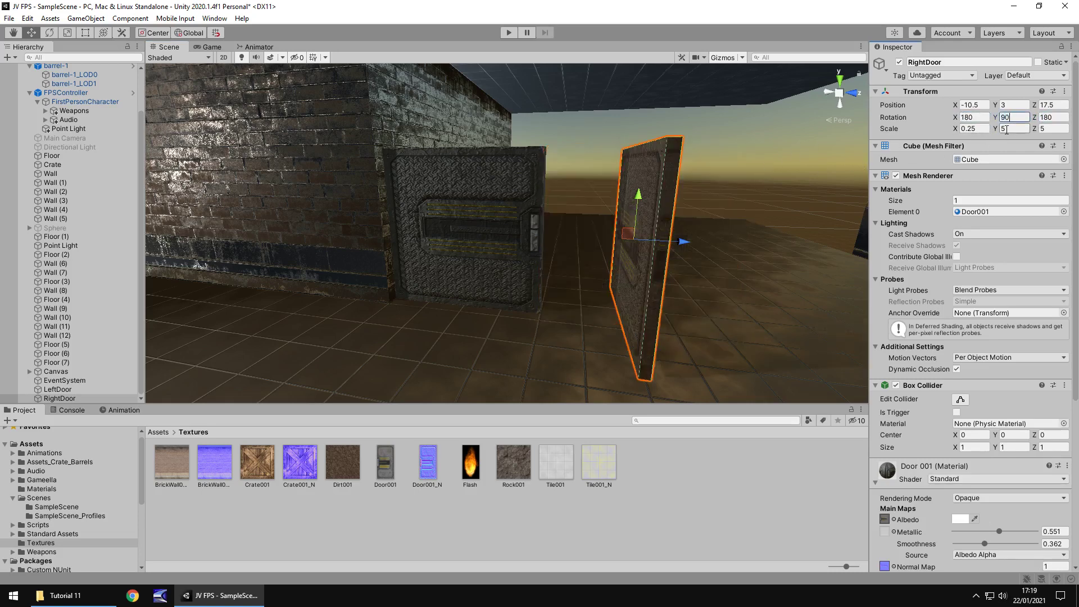
Step: Set RightDoor's scale to 5 in X, 5 in Y and 0.25 in Z
click(1029, 129)
text(0.25)
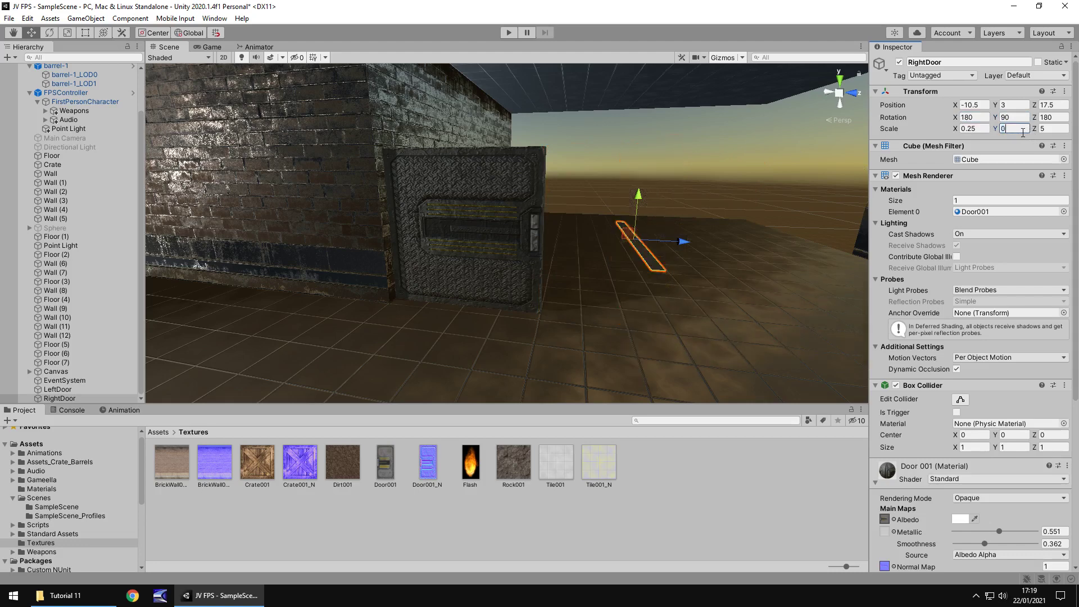
click(975, 129)
text(5)
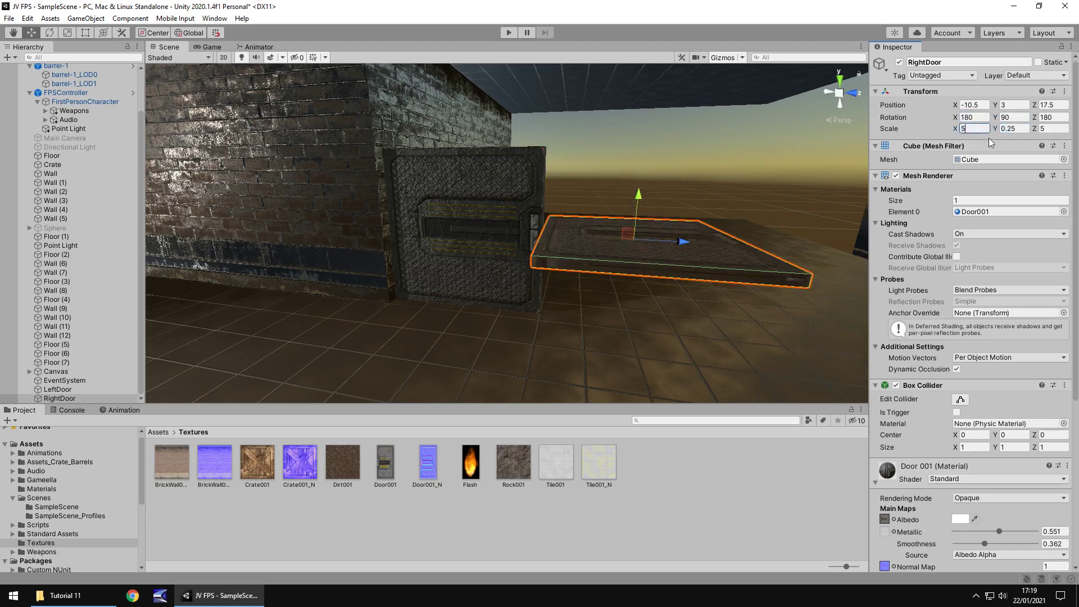
click(1020, 128)
click(1042, 129)
text(5)
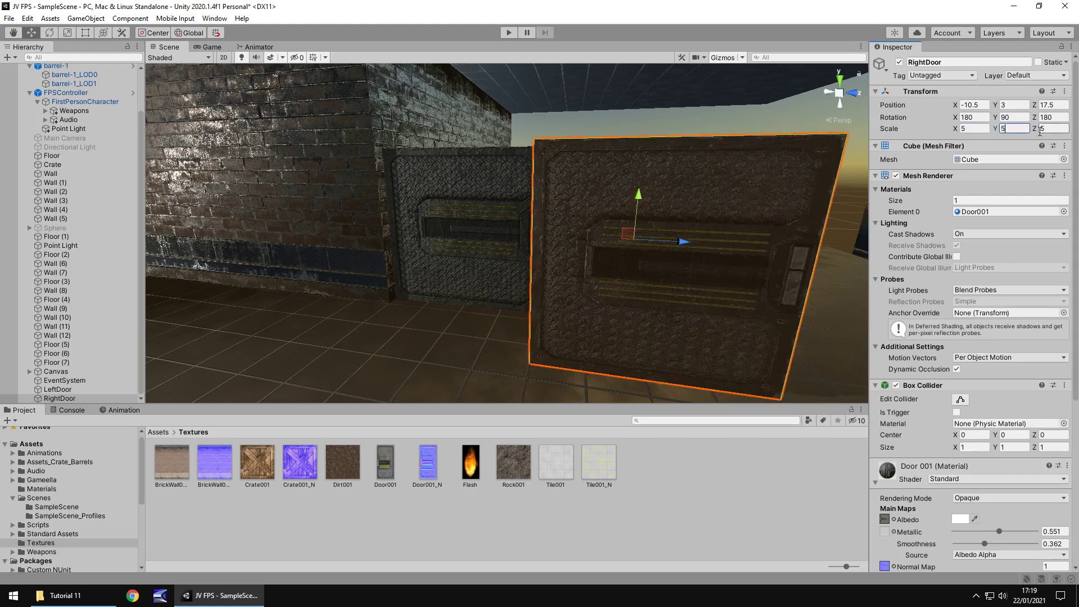
click(1057, 129)
text(0.25)
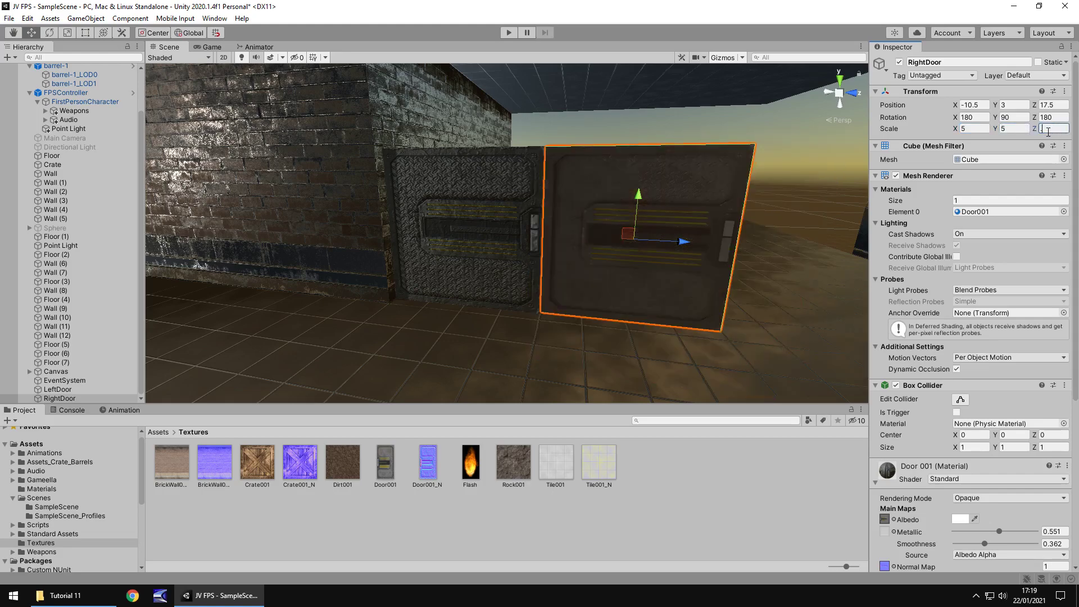
Step: Set RightDoor's X and Z rotation to 0 and deselect the door
right_drag(763, 159, 563, 180)
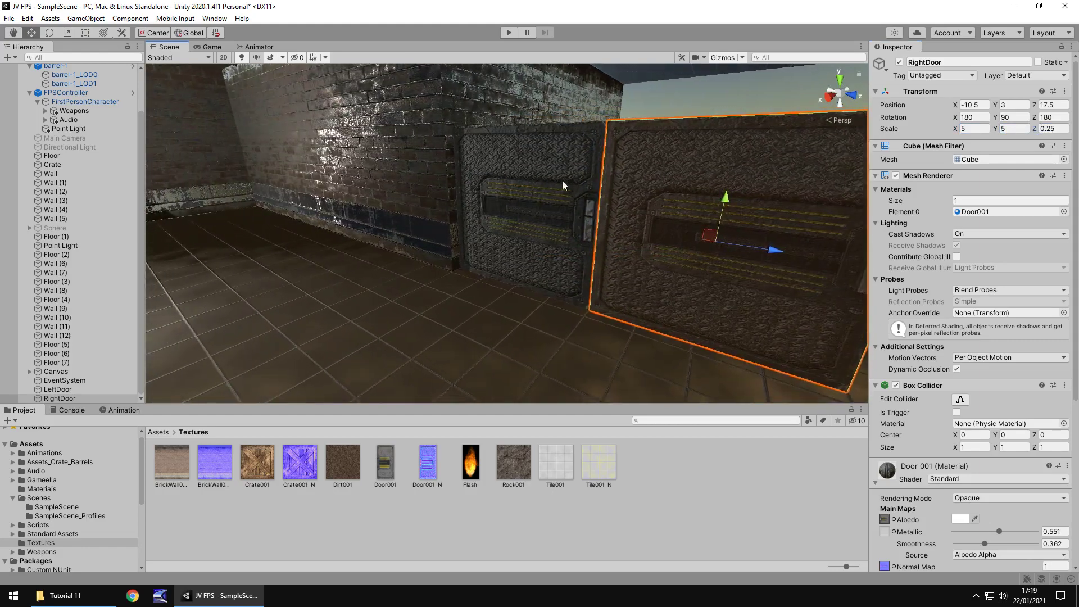
click(967, 118)
text(00)
click(1056, 118)
text(0)
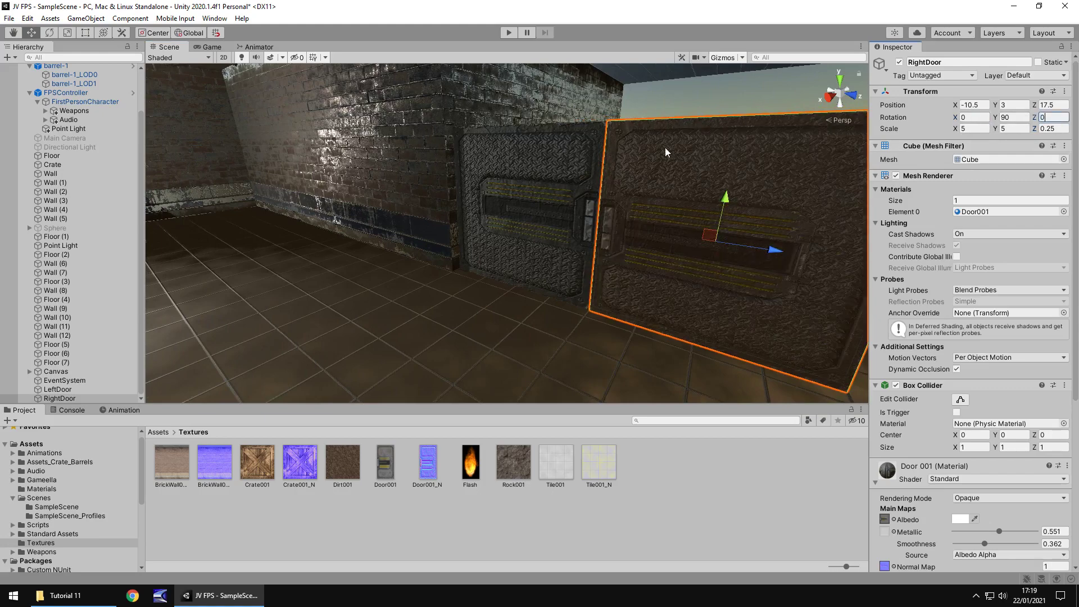
right_drag(570, 216, 622, 225)
key(w)
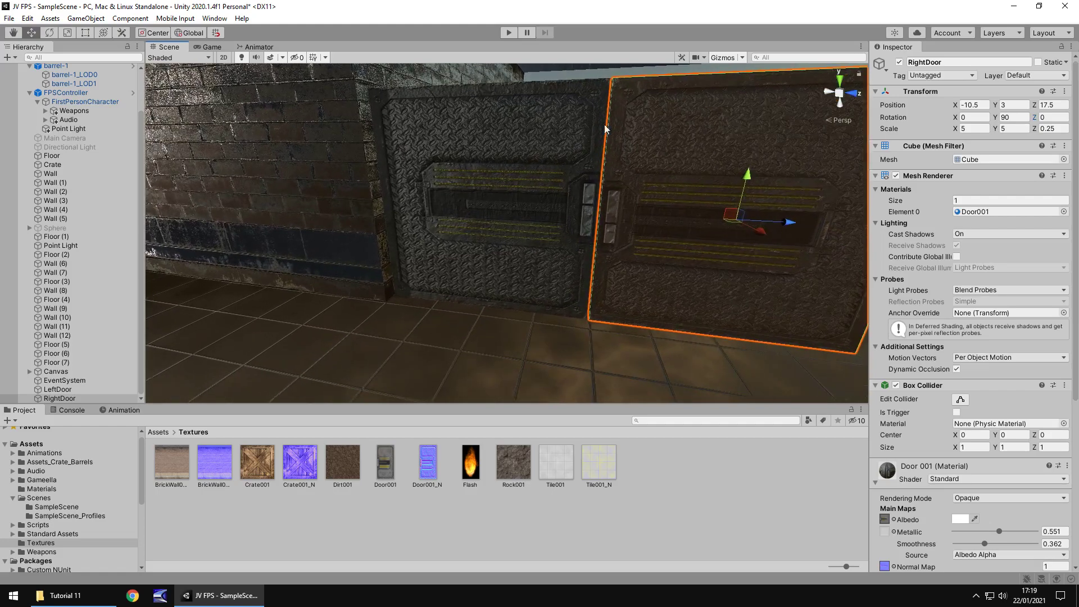
click(613, 73)
right_drag(470, 153, 619, 171)
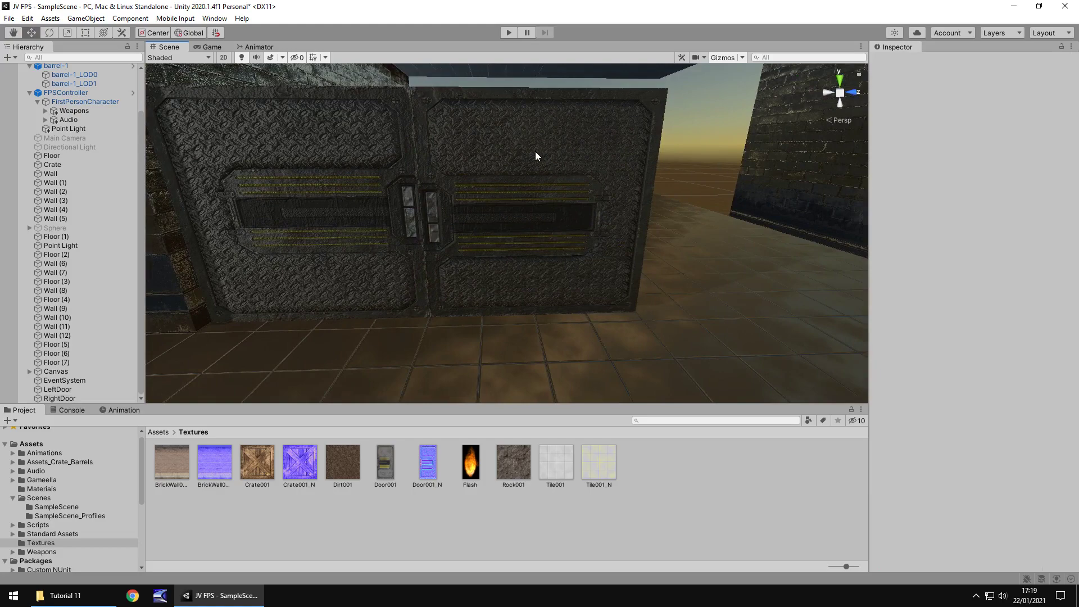
mouse_move(535, 150)
right_down()
mouse_move(545, 170)
mouse_move(534, 158)
right_up()
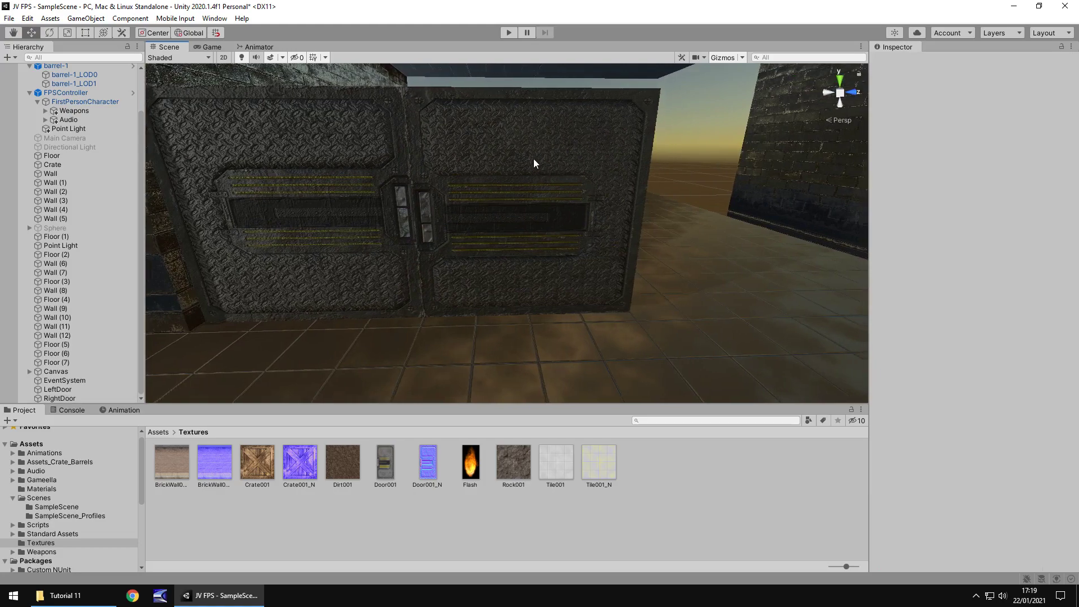
Step: Select RightDoor and set its Z scale to 5 to expand it into a full cube
click(494, 147)
scroll(730, 168, down, 4)
middle_drag(706, 146, 624, 288)
click(1052, 129)
text(0)
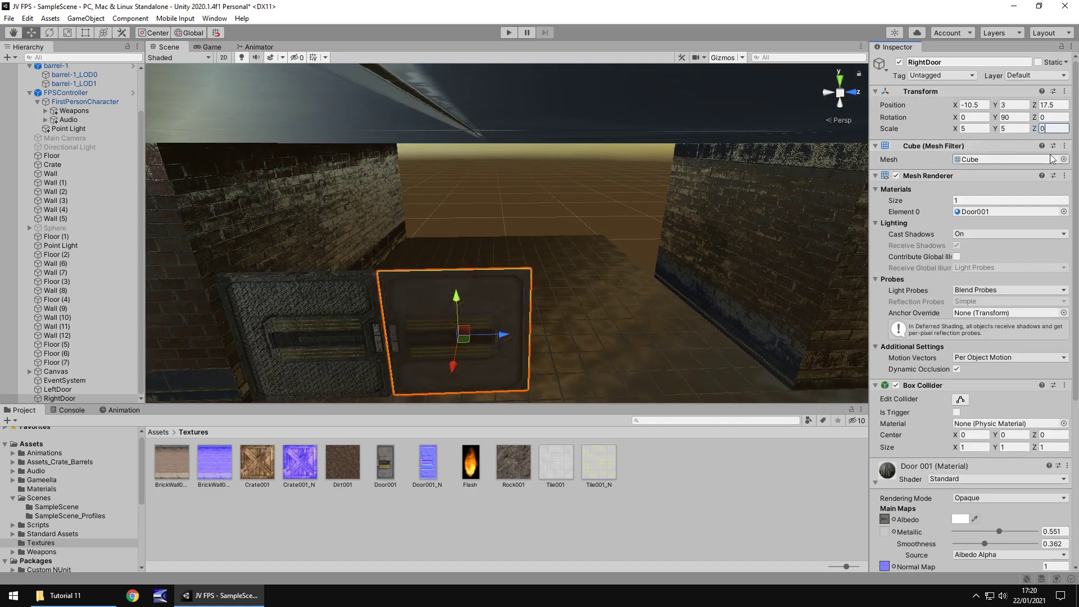
key(BackSpace)
text(5)
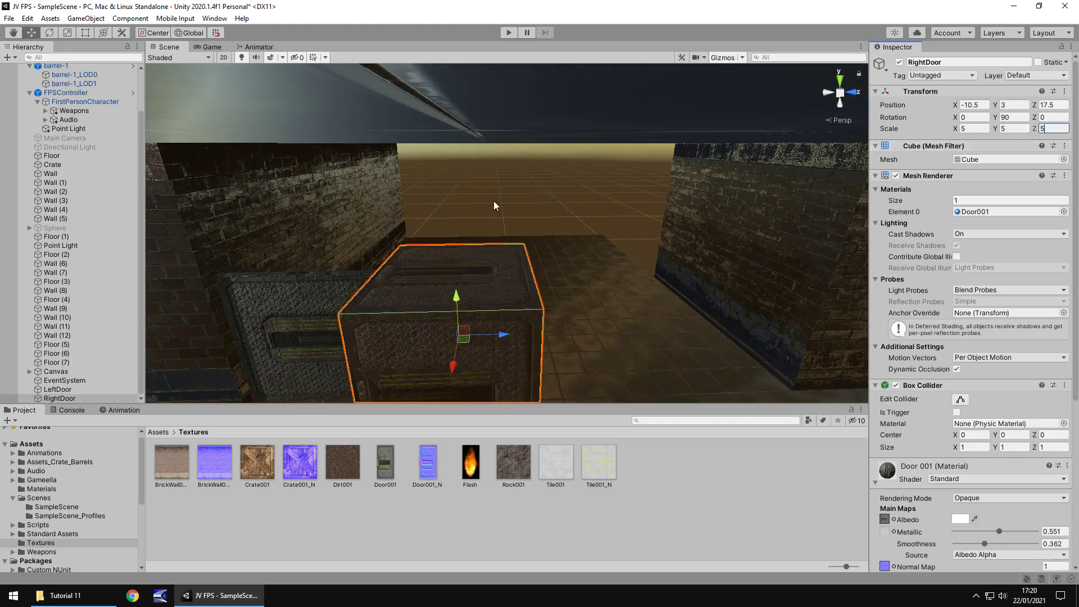
Step: Examine how the door texture is oriented on the different faces of the RightDoor cube
right_drag(491, 203, 462, 306)
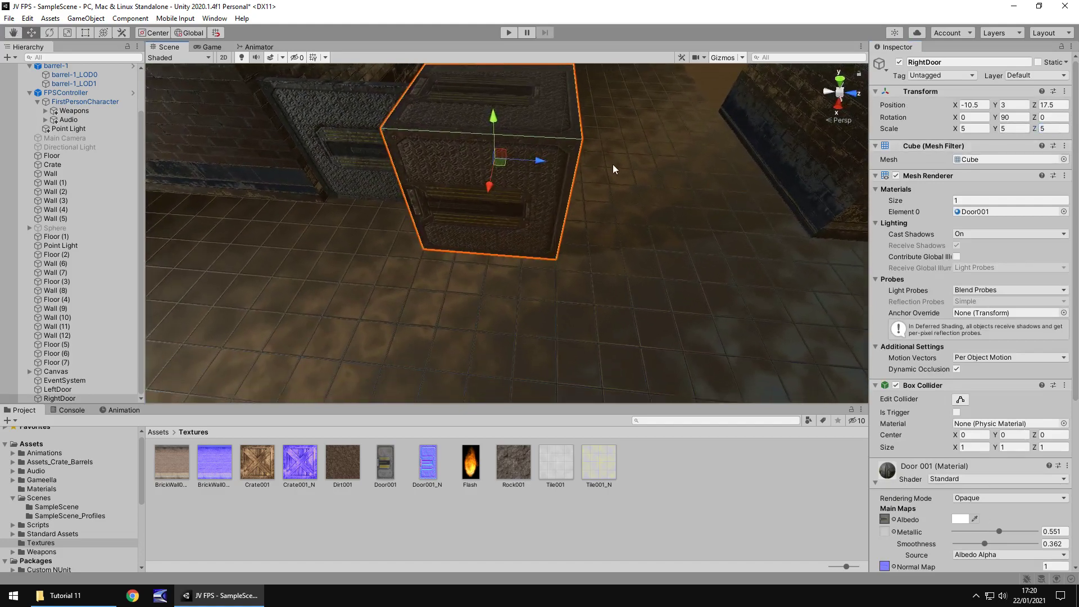
middle_drag(603, 128, 673, 194)
scroll(508, 169, up, 5)
middle_drag(457, 197, 574, 324)
middle_drag(719, 185, 798, 71)
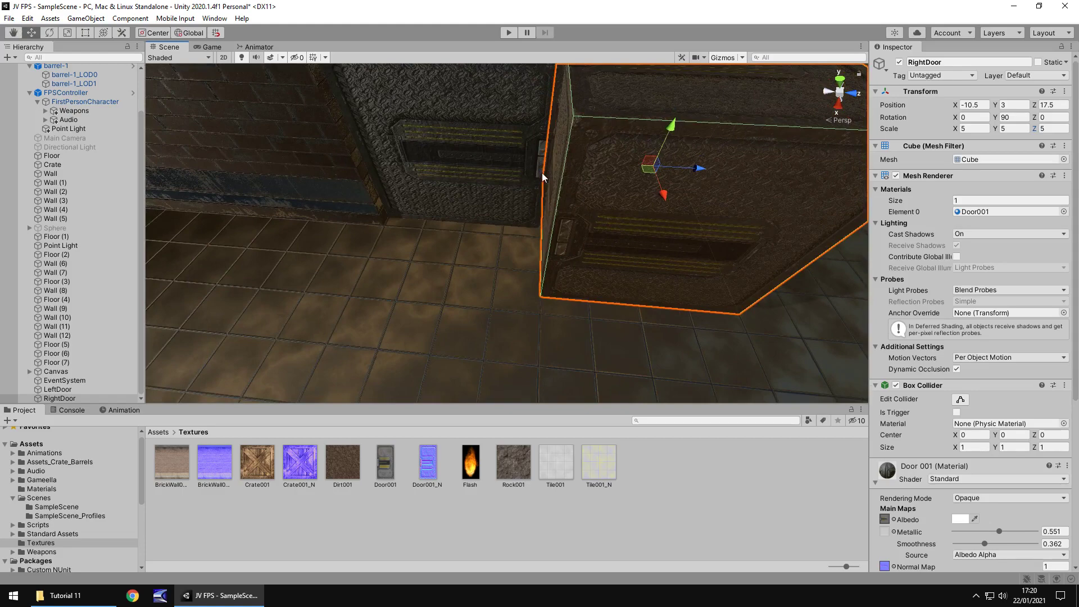
middle_drag(616, 123, 551, 318)
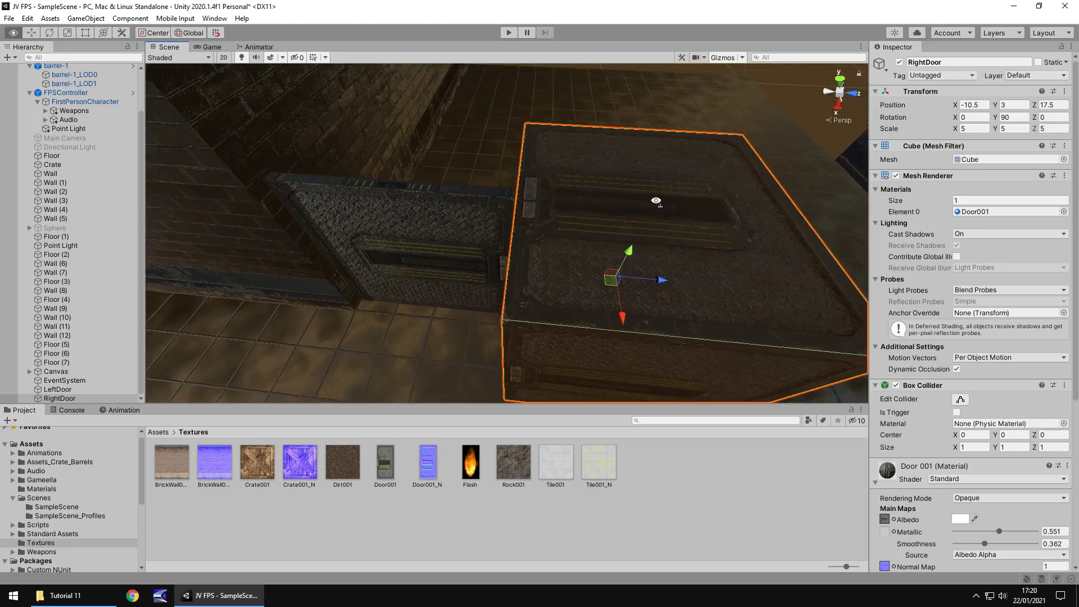
alt+drag(655, 203, 382, 504)
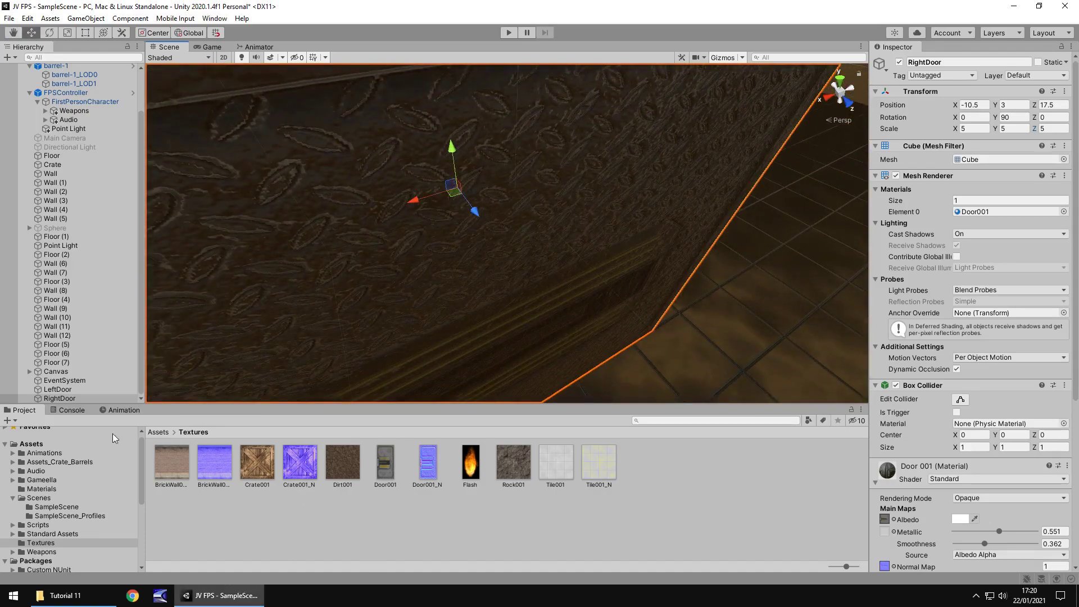
scroll(426, 281, down, 3)
middle_drag(503, 309, 453, 231)
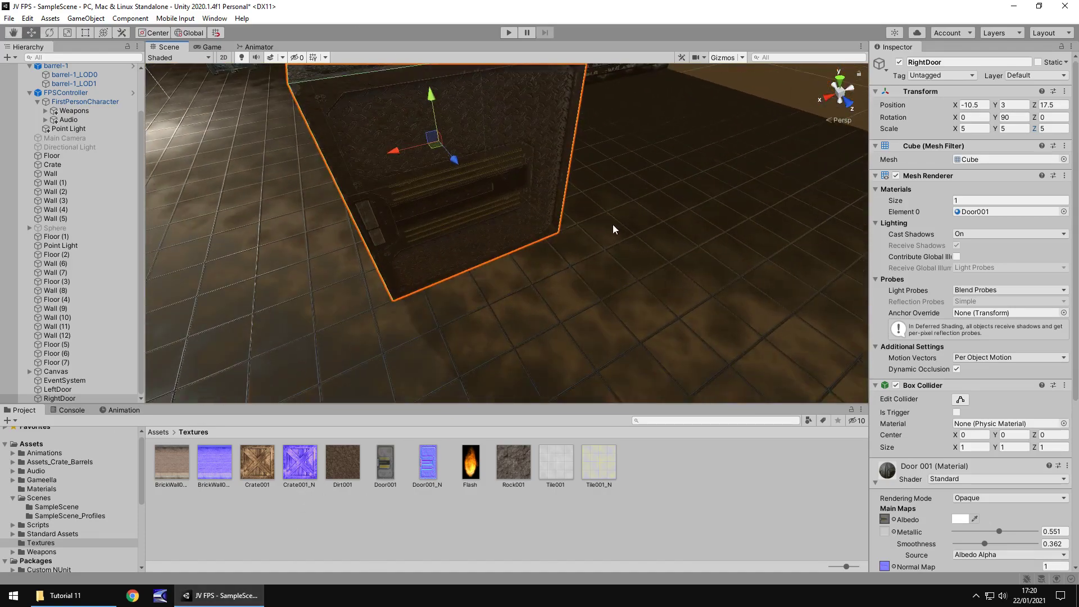
alt+drag(612, 229, 739, 212)
alt+drag(809, 262, 478, 231)
middle_drag(477, 231, 378, 197)
alt+drag(500, 191, 373, 192)
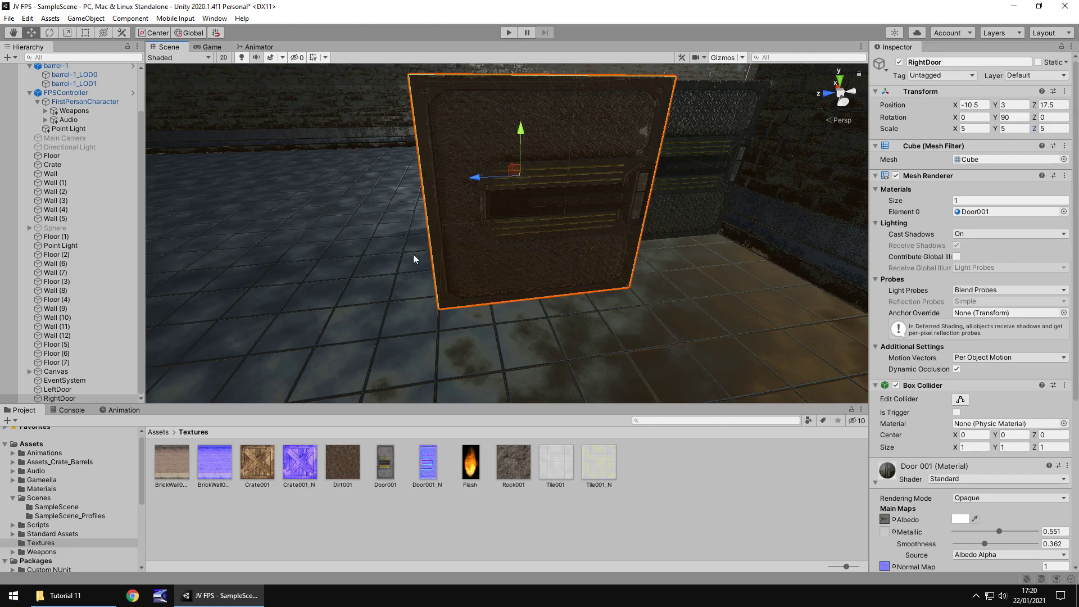
right_drag(403, 258, 722, 251)
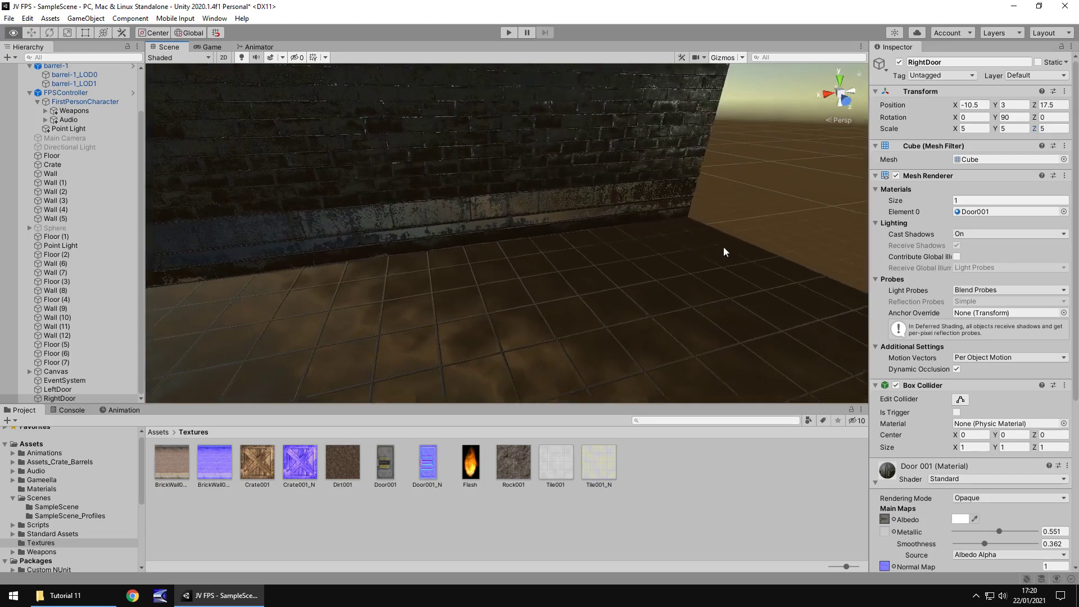
middle_drag(410, 250, 1068, 222)
scroll(604, 267, down, 3)
right_drag(604, 268, 797, 224)
right_drag(590, 228, 527, 231)
scroll(527, 231, up, 1)
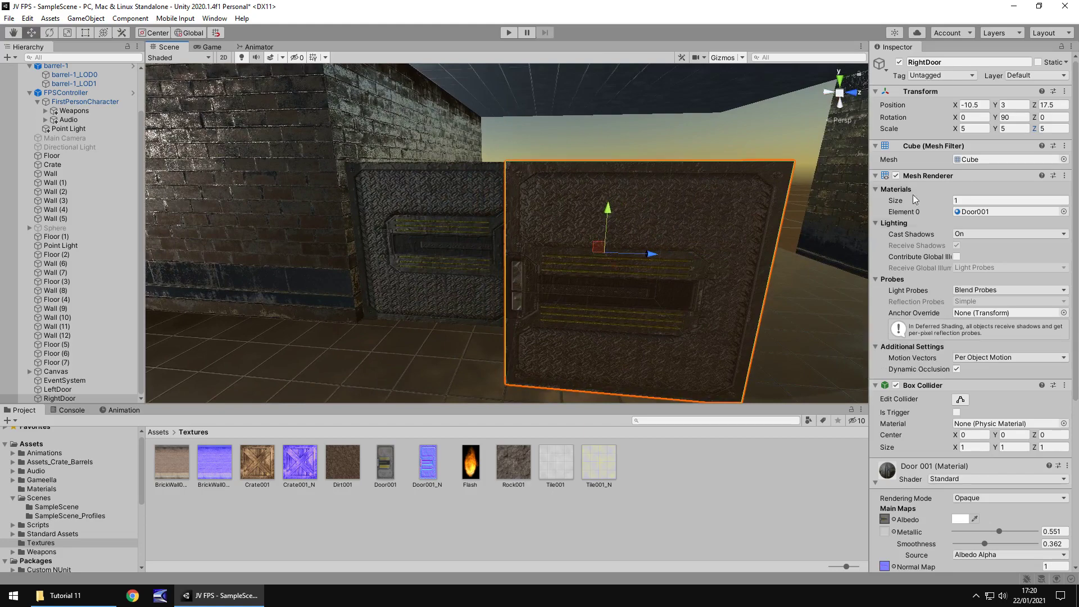
Step: Undo the Z scale change on RightDoor
key(ctrl+z)
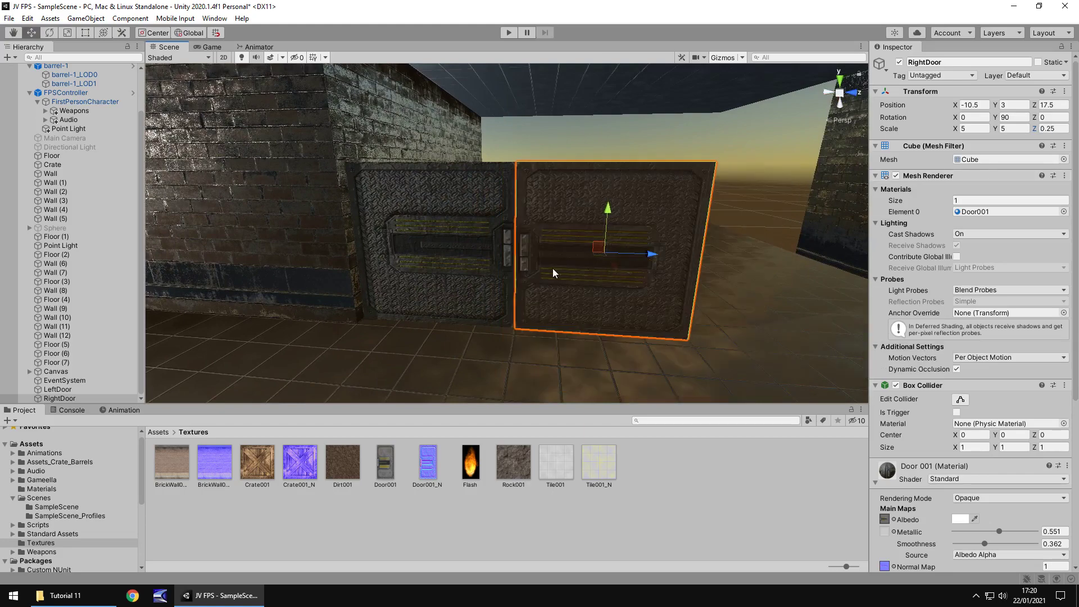
right_drag(745, 200, 806, 214)
middle_drag(807, 214, 534, 274)
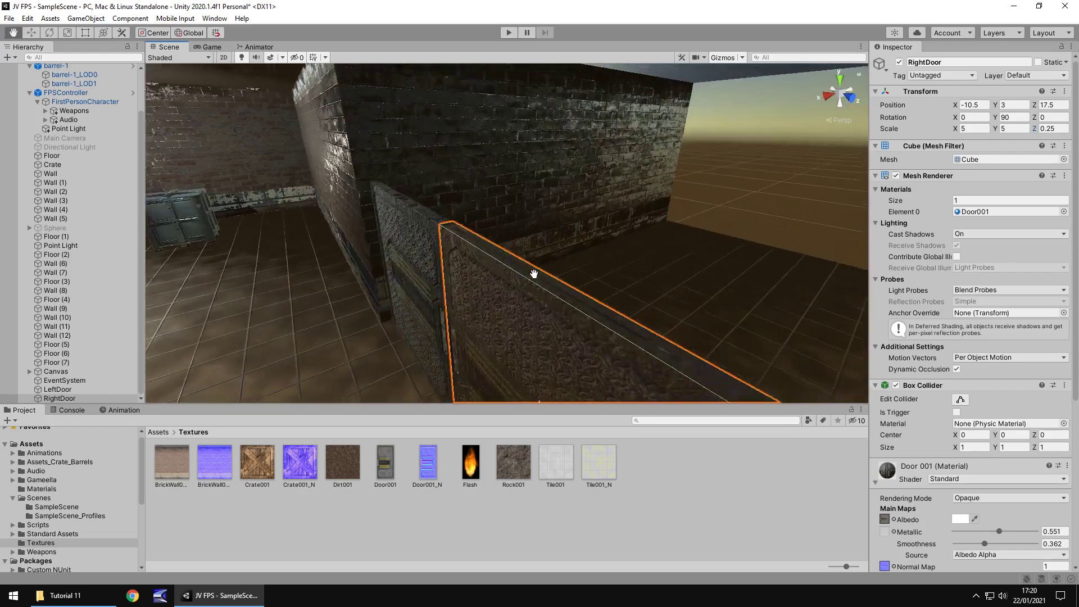
right_drag(534, 274, 465, 337)
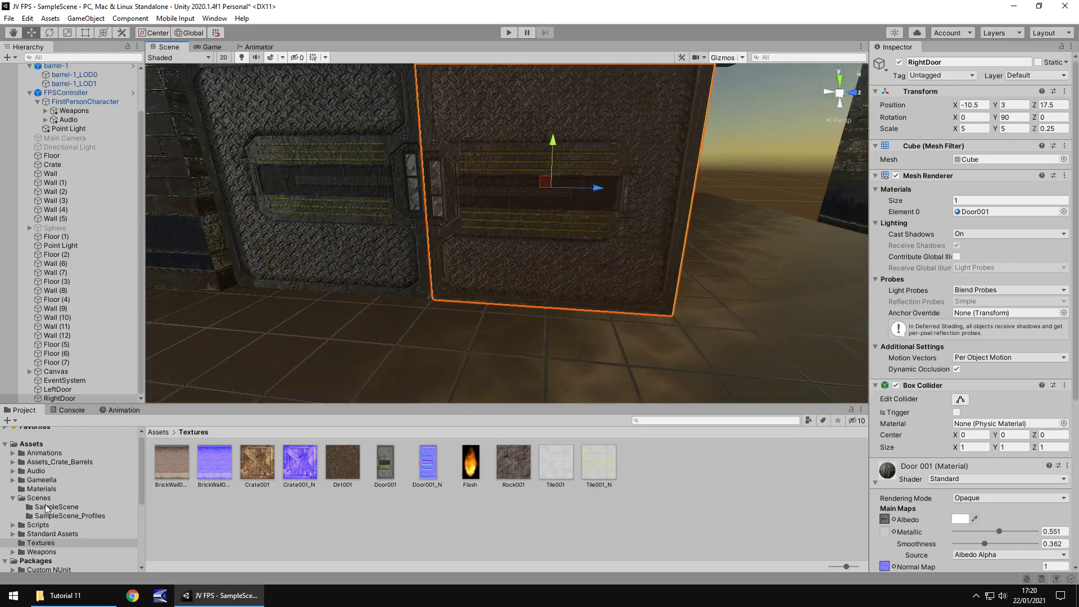
Step: Duplicate the Door001 material in the Materials folder and apply the copy to RightDoor
click(42, 488)
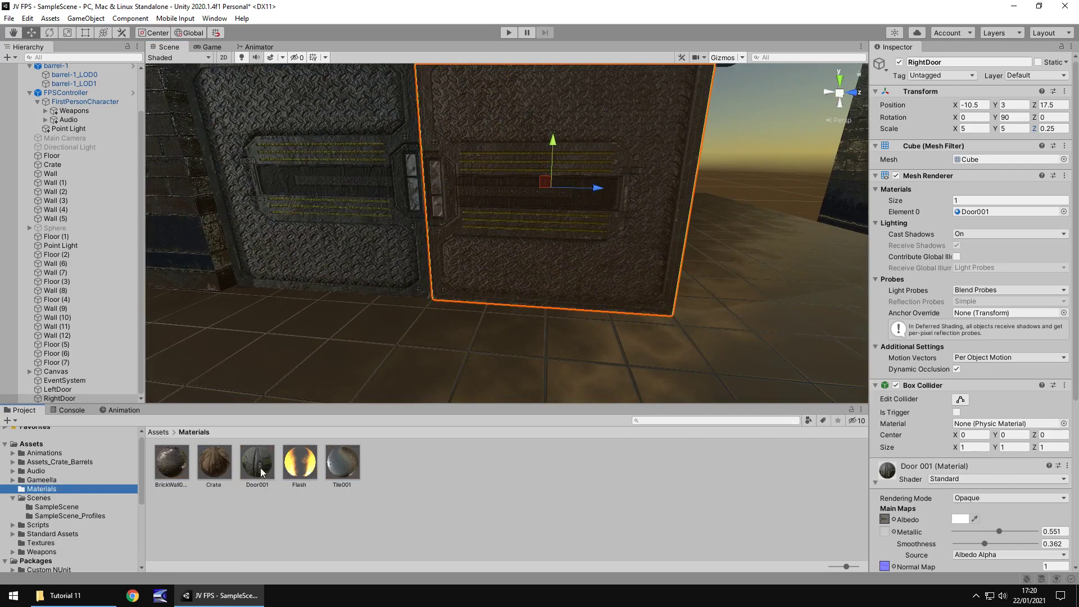
click(262, 469)
key(ctrl+d)
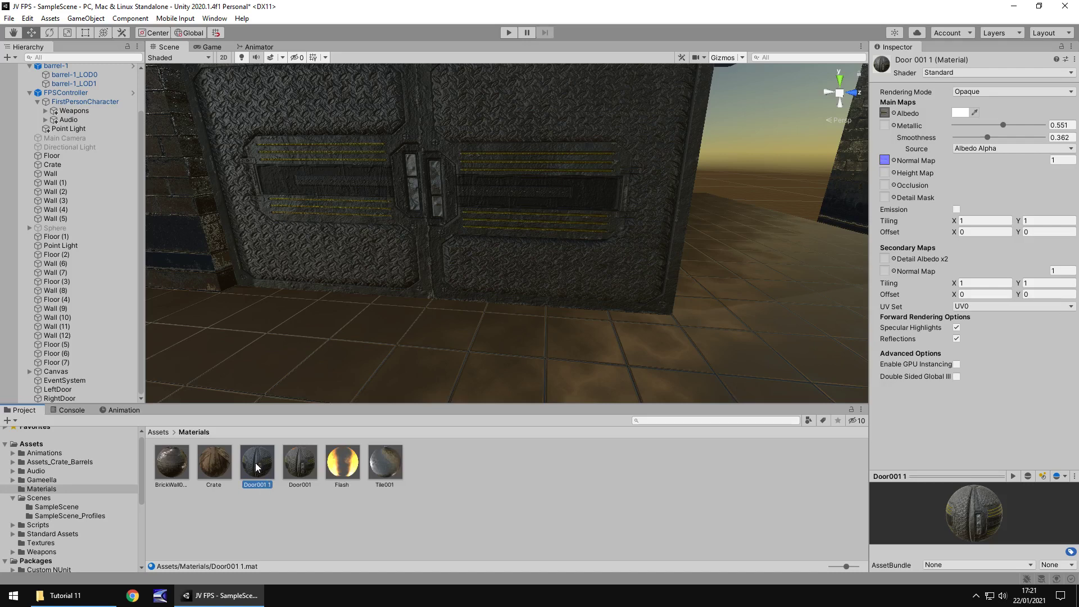
drag(256, 467, 526, 219)
Step: Set the main maps' Y tiling of the copied door material to -1
click(1052, 221)
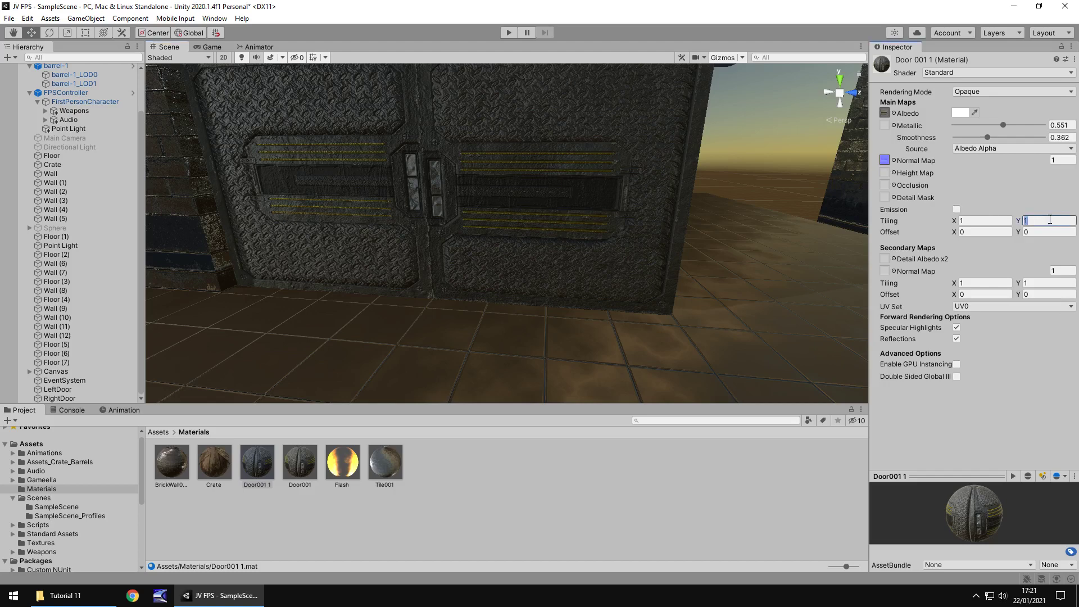
text(-1)
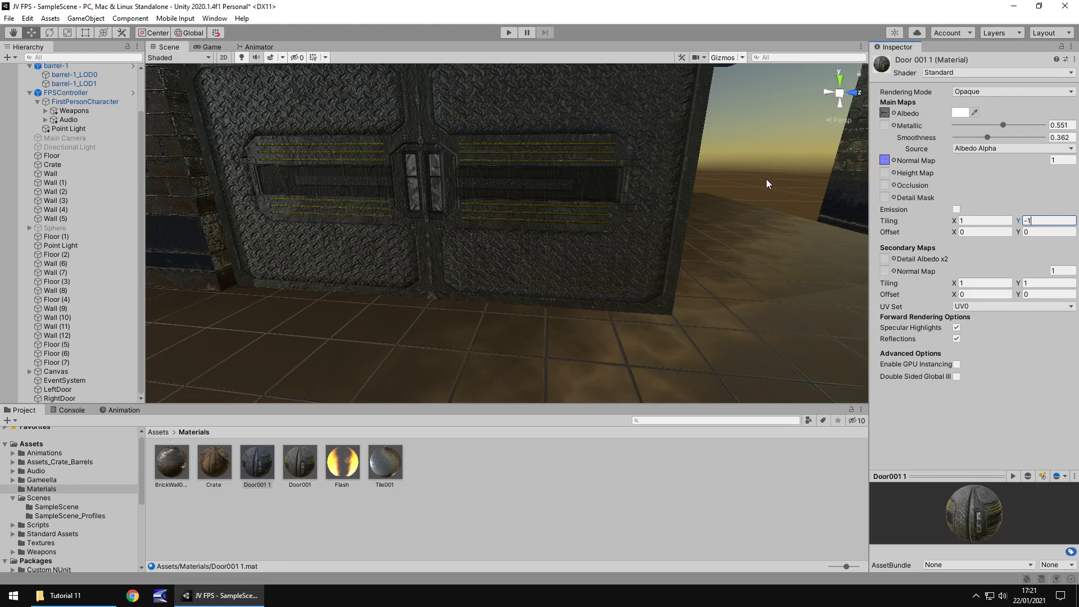
right_drag(766, 180, 488, 224)
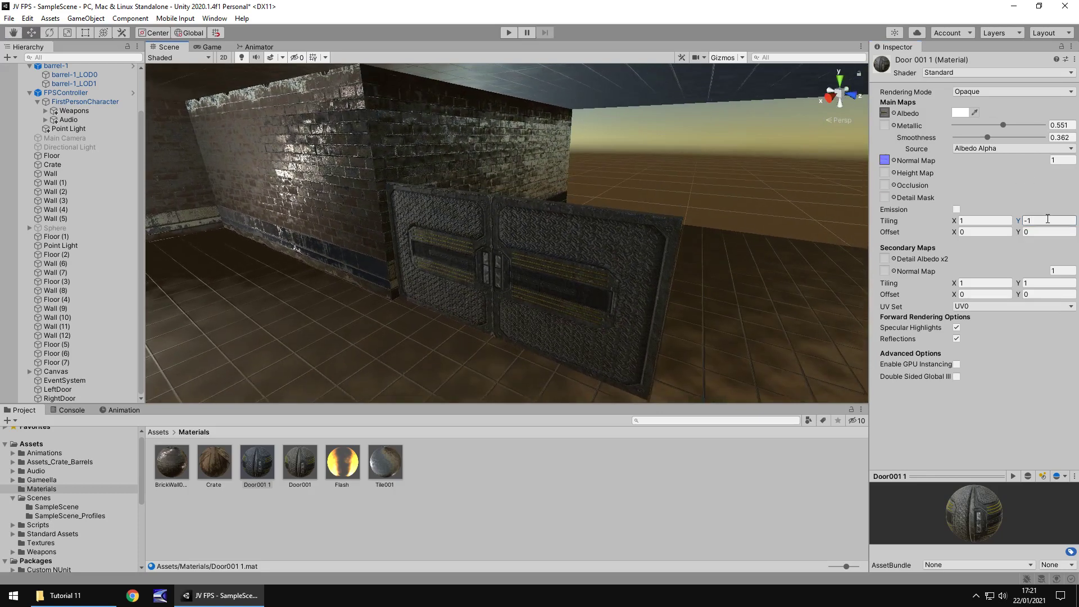
Step: Switch the copied door material's Y tiling to 1 and back to -1, comparing how the handles line up
click(1047, 219)
text(1)
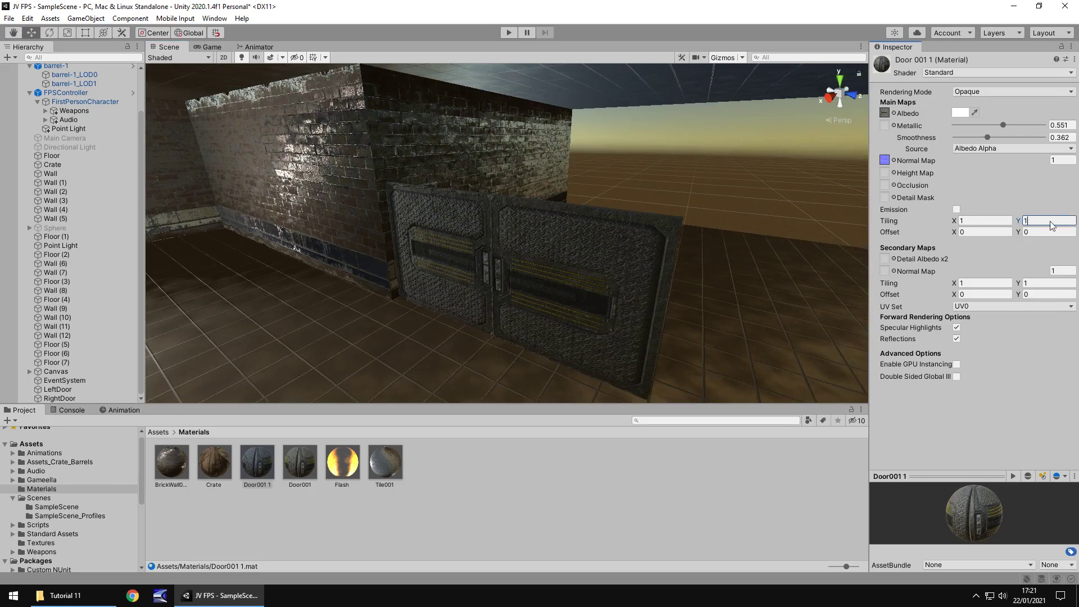
text(-1)
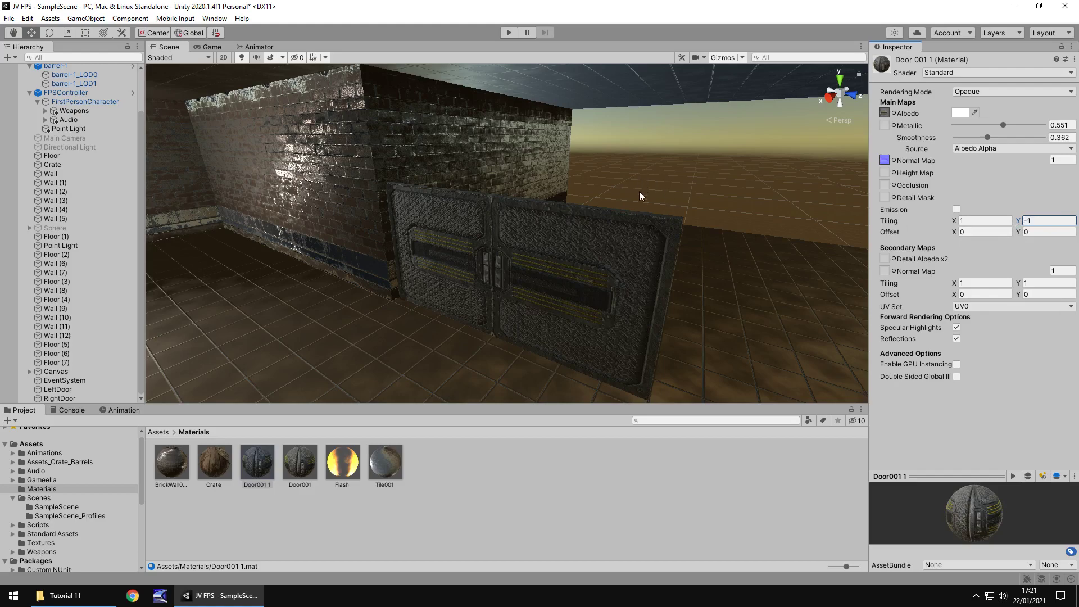
right_drag(642, 180, 715, 167)
middle_drag(580, 214, 698, 187)
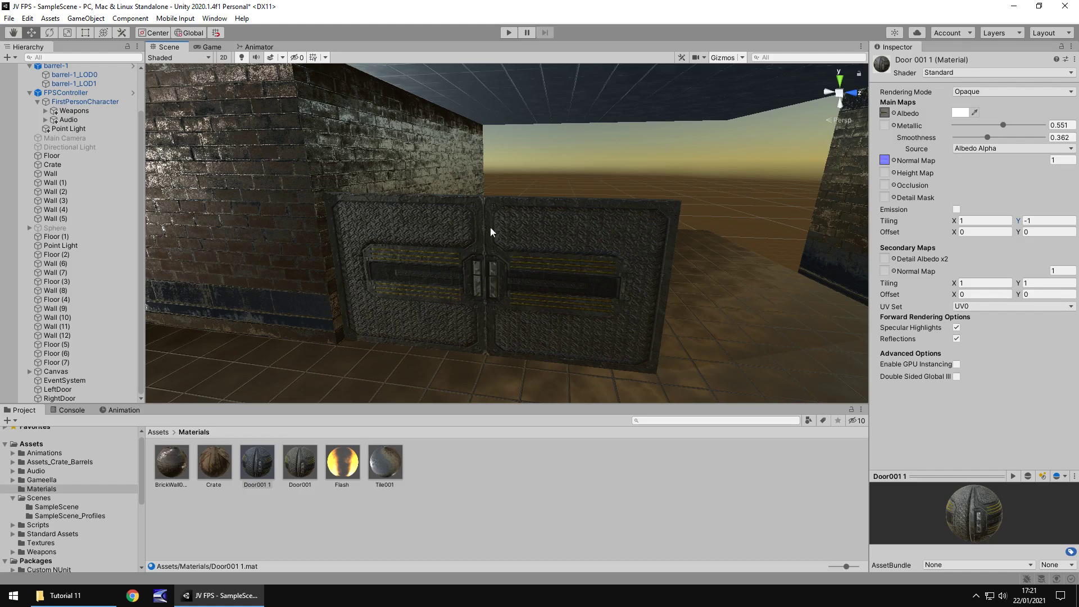
middle_drag(493, 273, 513, 166)
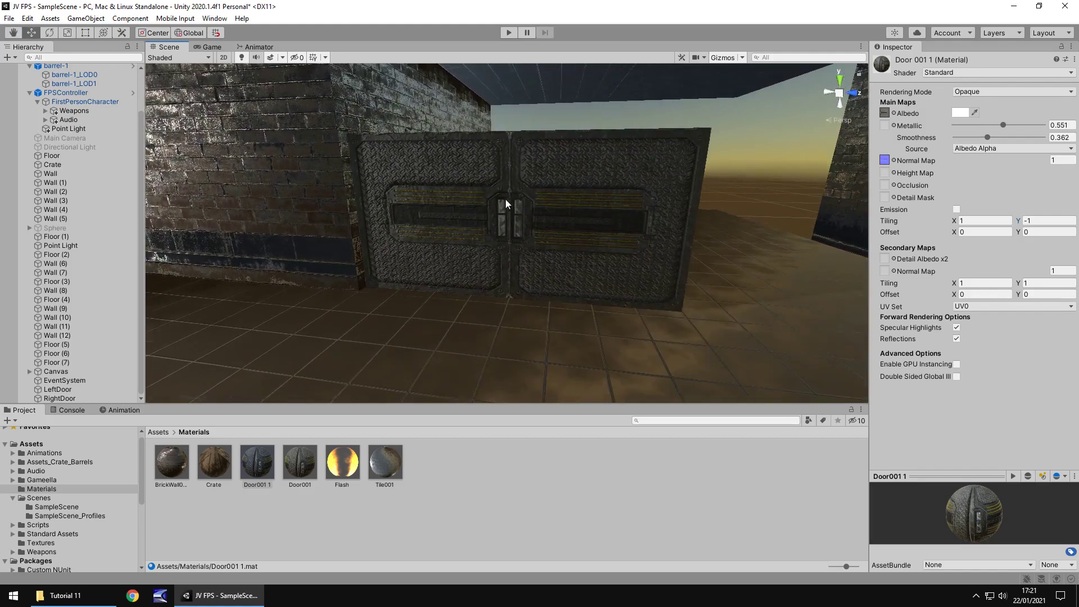
Step: Select the brick block Wall (5) beside LeftDoor and duplicate it
scroll(504, 199, down, 3)
click(297, 149)
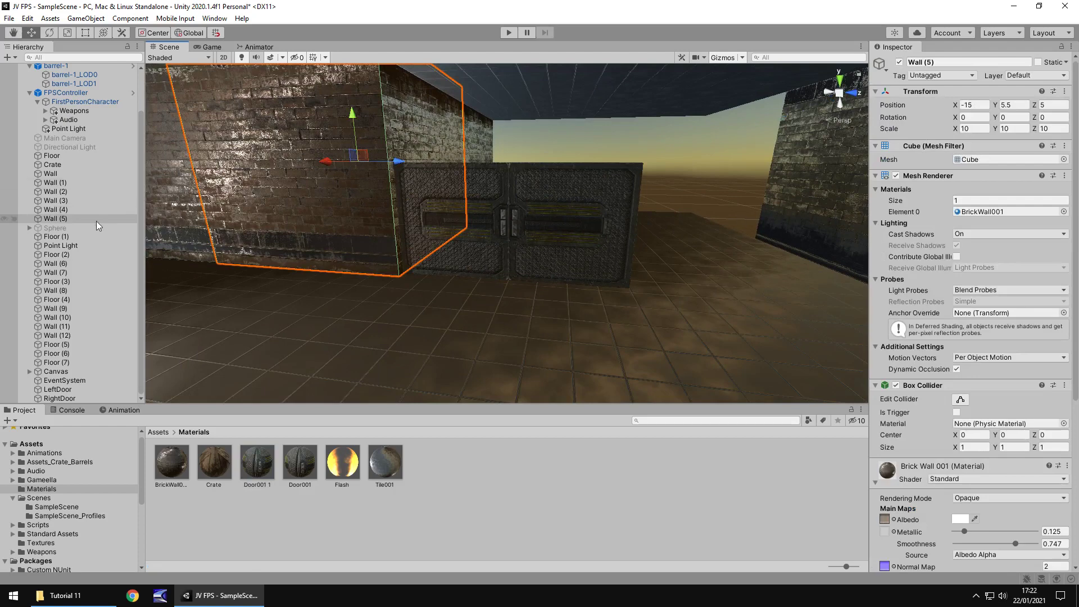
key(ctrl+d)
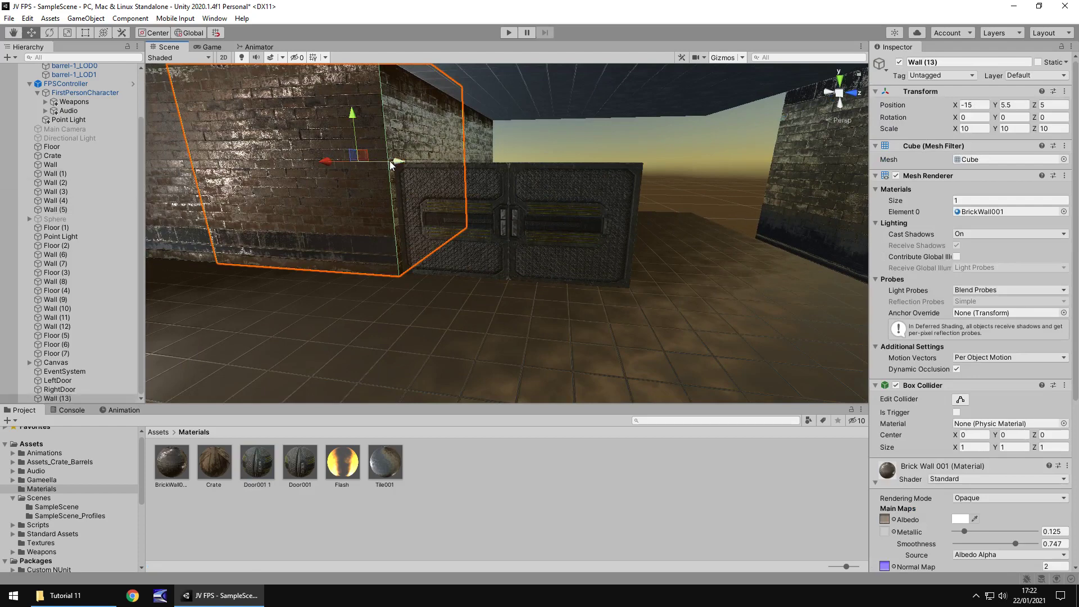
Step: Move the duplicated brick wall block across the doorway to the outer side of RightDoor and deselect it
drag(390, 161, 683, 190)
right_drag(515, 138, 465, 160)
click(841, 174)
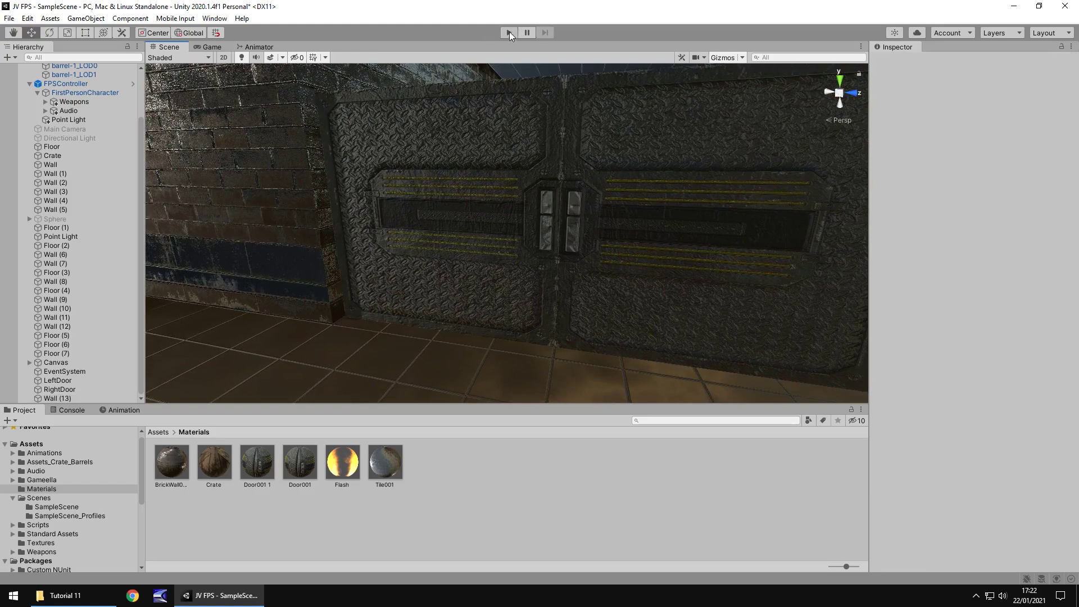
Step: Play-test the scene, walk up to the seam between LeftDoor and the brick wall, and stop the game
click(509, 32)
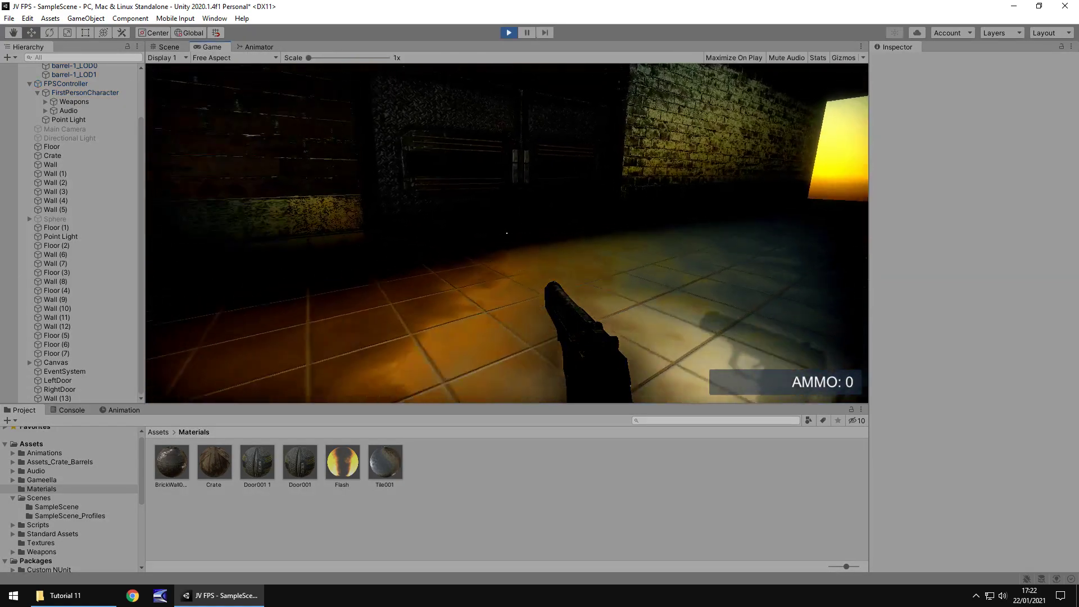
key(w)
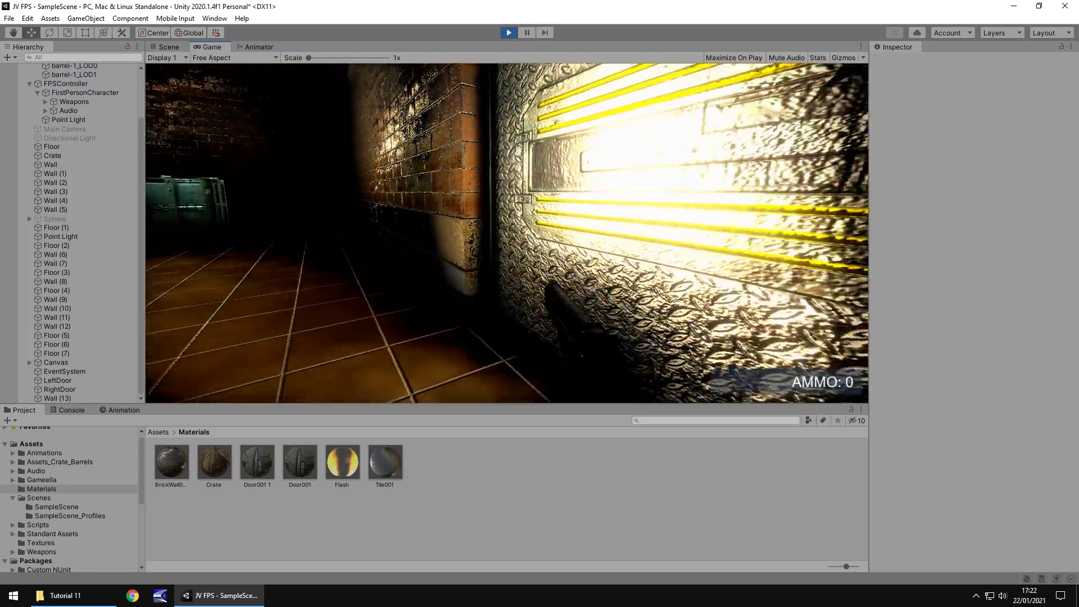
key(a)
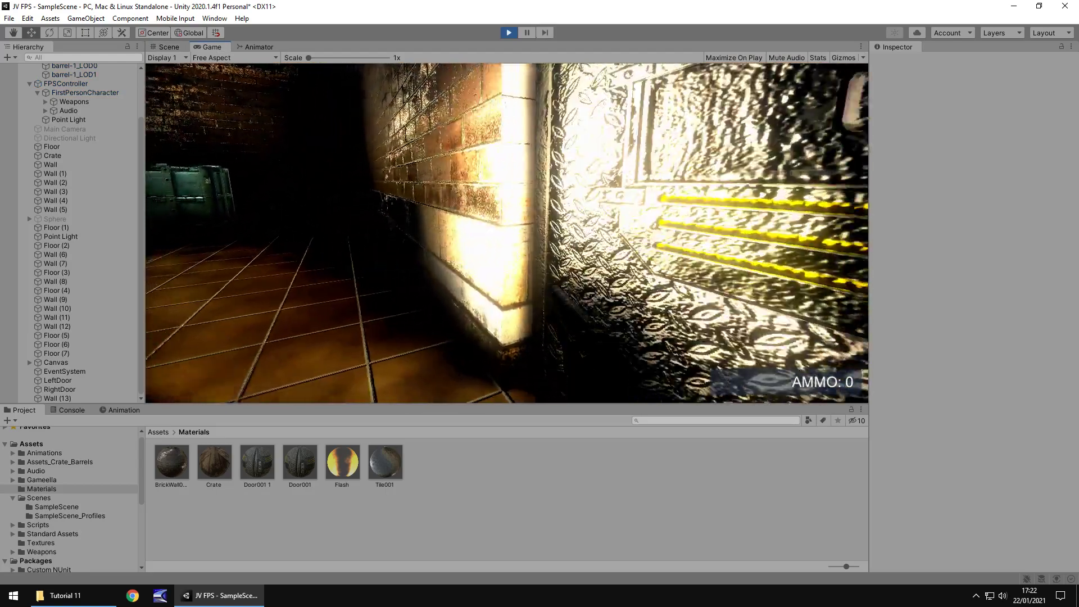
key(ctrl+p)
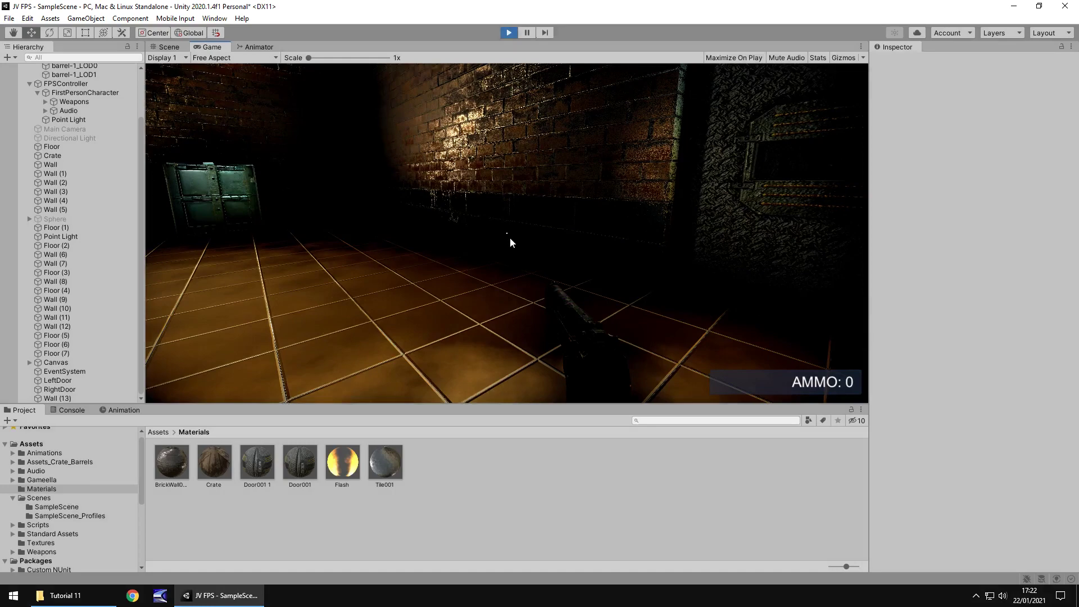
Step: Add a 3D cube and place it at the seam between the brick wall and LeftDoor, at about X -10.63, Z 9.53
right_drag(490, 219, 464, 211)
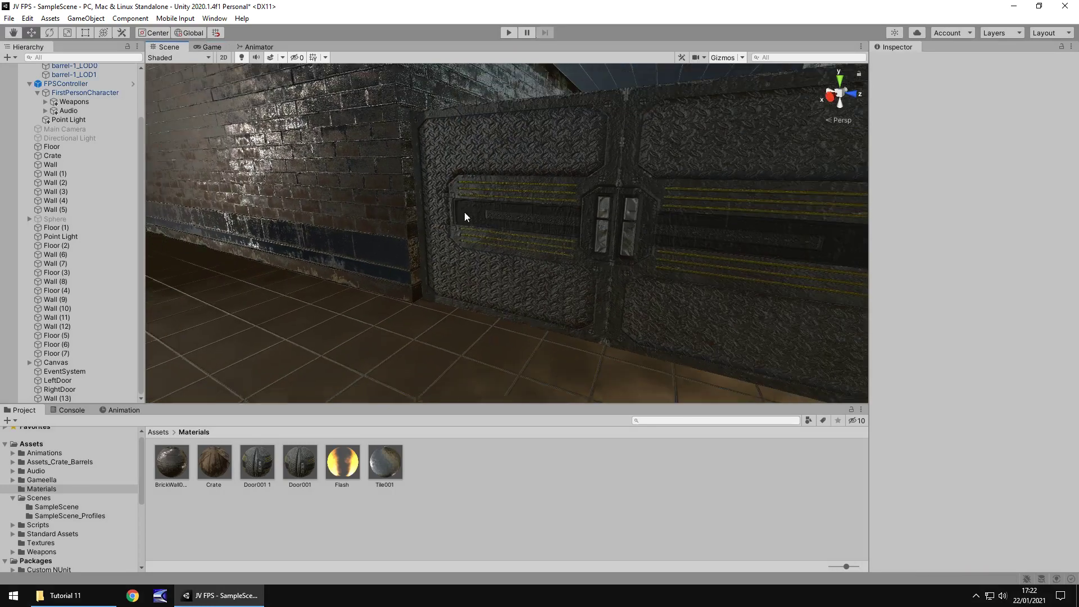
middle_drag(464, 211, 450, 221)
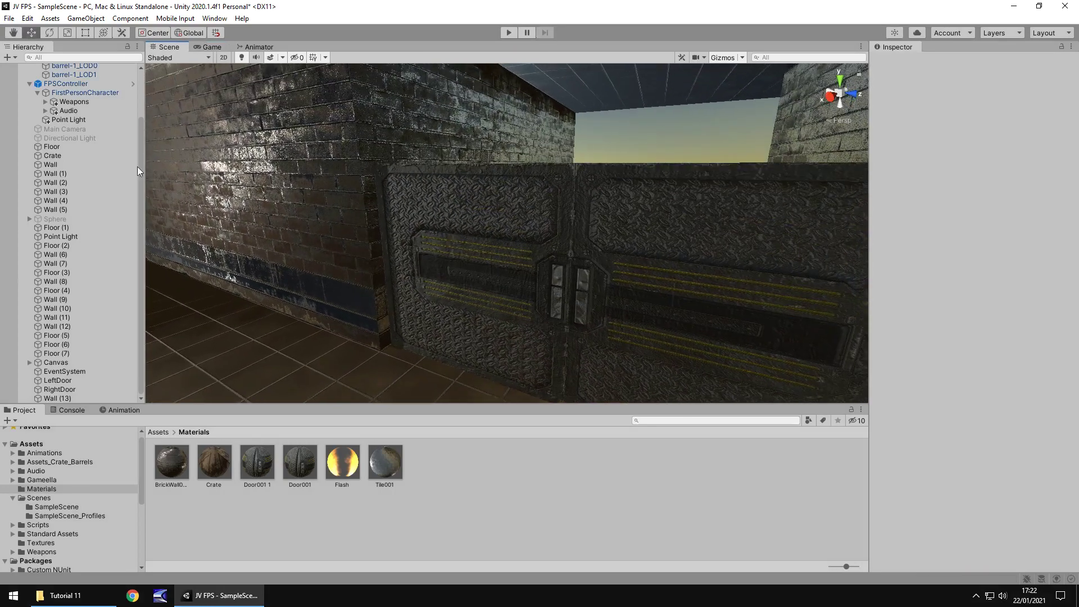
click(93, 18)
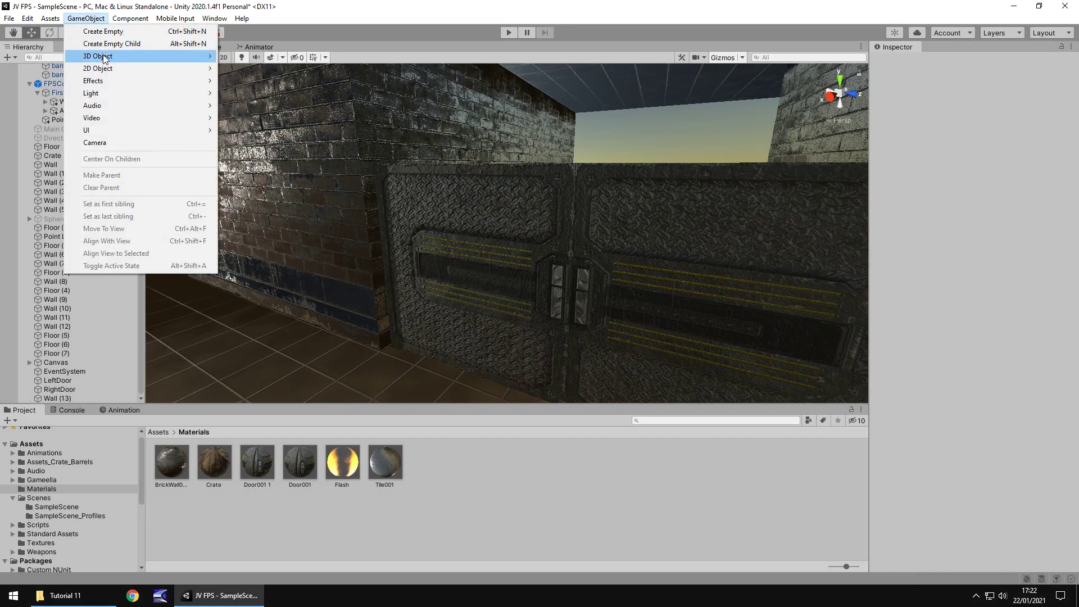
mouse_move(101, 56)
click(241, 56)
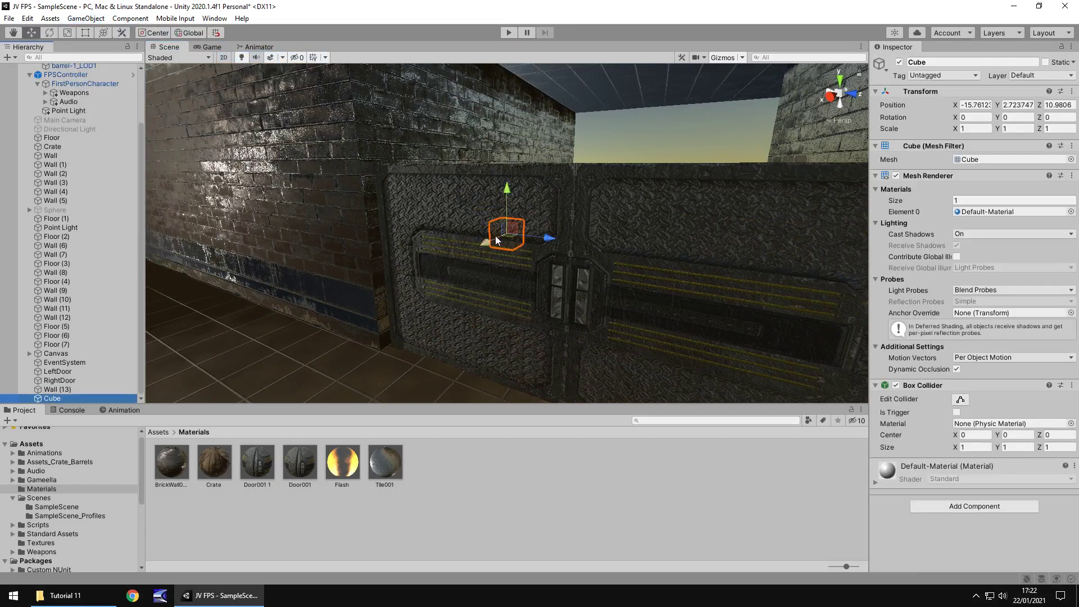
drag(492, 239, 409, 269)
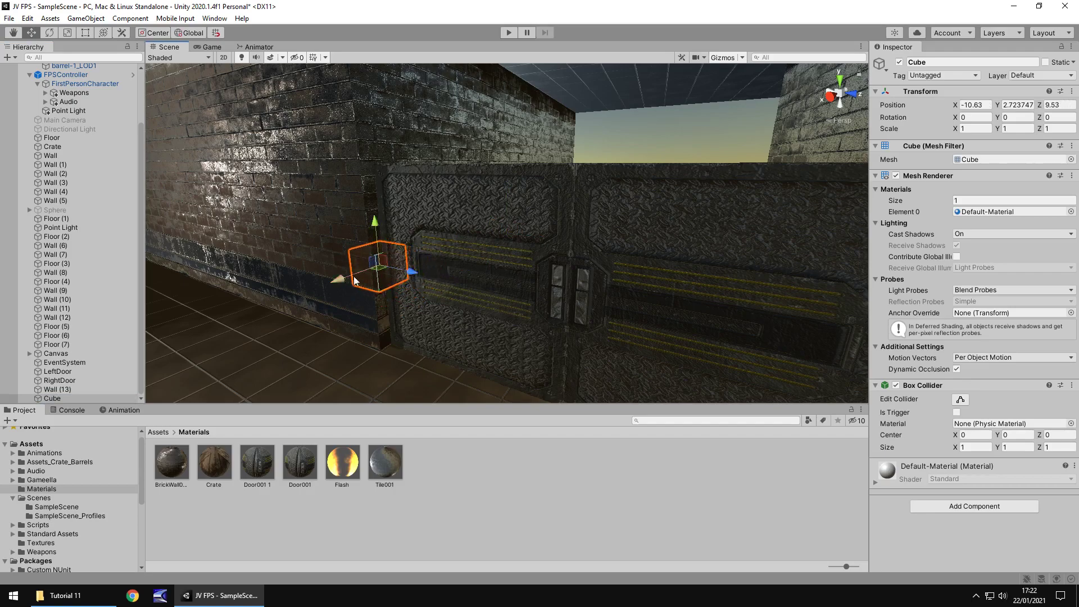
Step: Scale the new cube to 6 on Y and 0.5 on X to make a tall, thin door-frame post
right_drag(340, 275, 590, 189)
middle_drag(590, 190, 500, 215)
right_drag(526, 161, 503, 236)
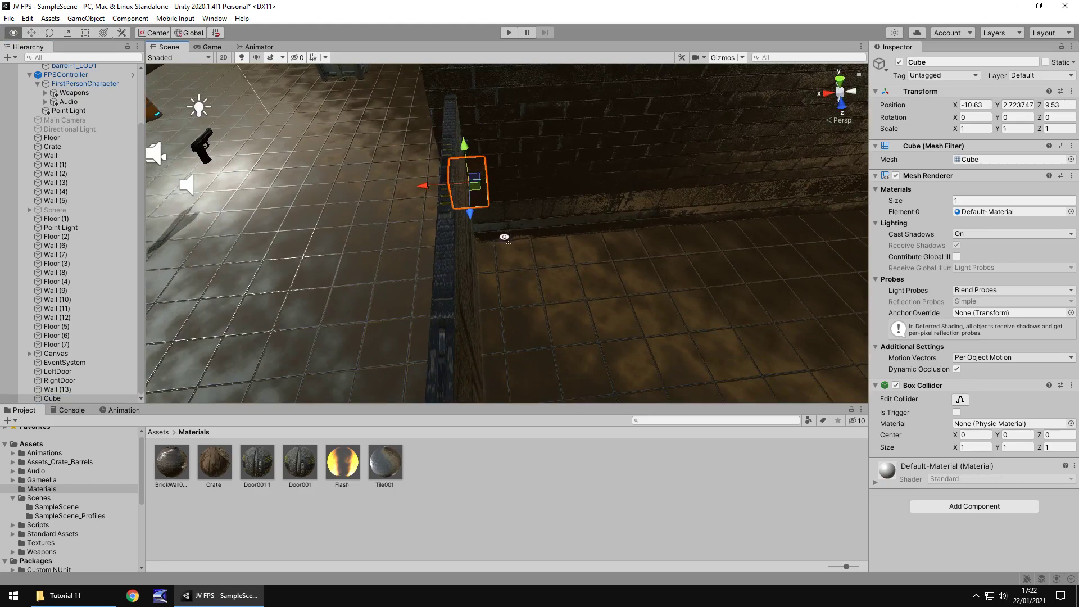
middle_drag(434, 216, 513, 246)
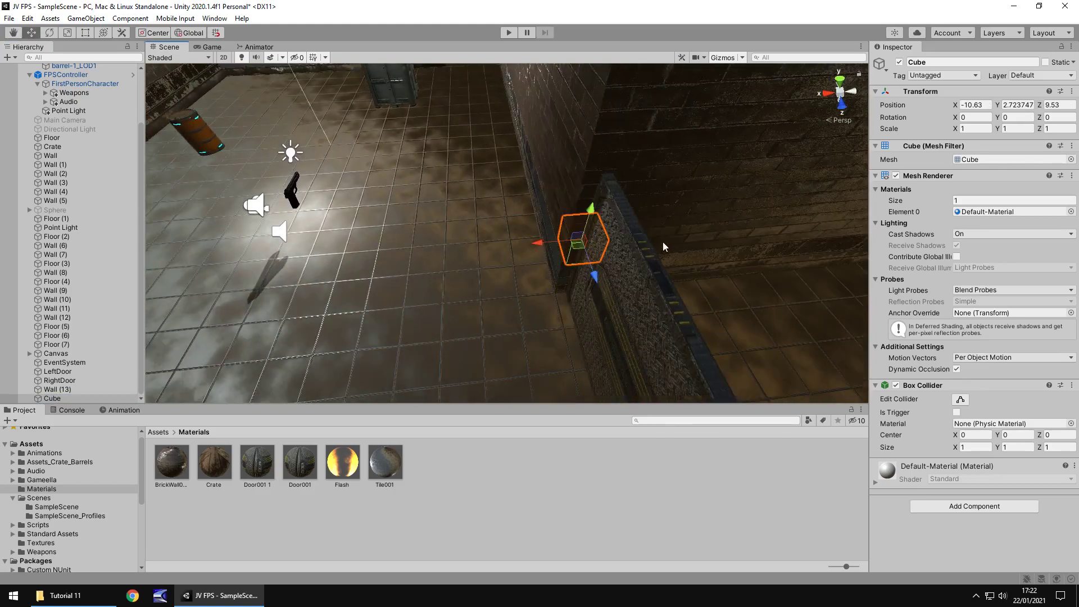
click(1018, 128)
text(6)
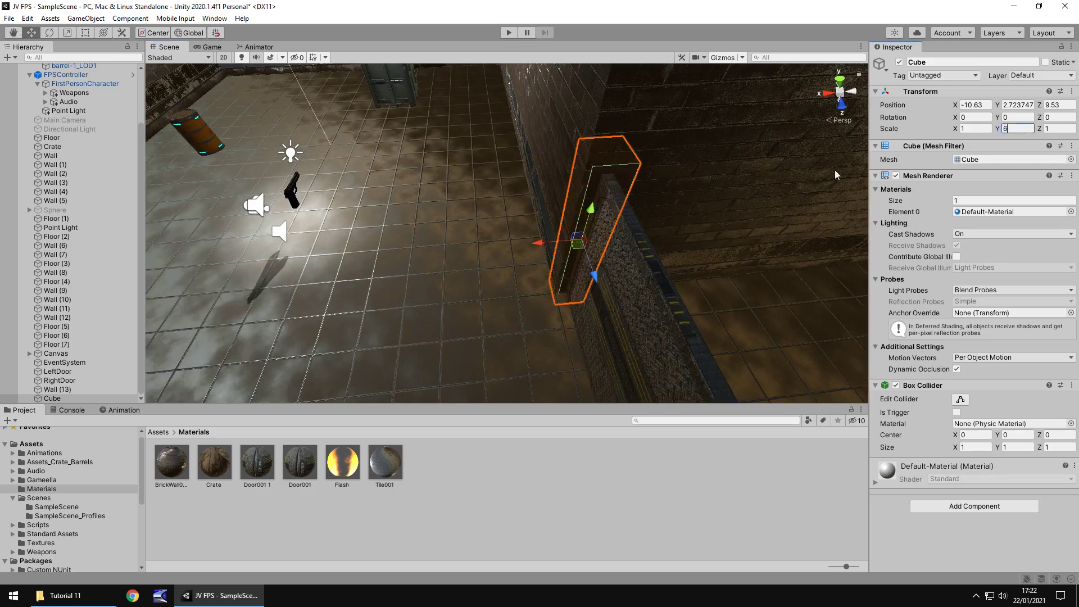
click(986, 130)
key(BackSpace)
text(.5)
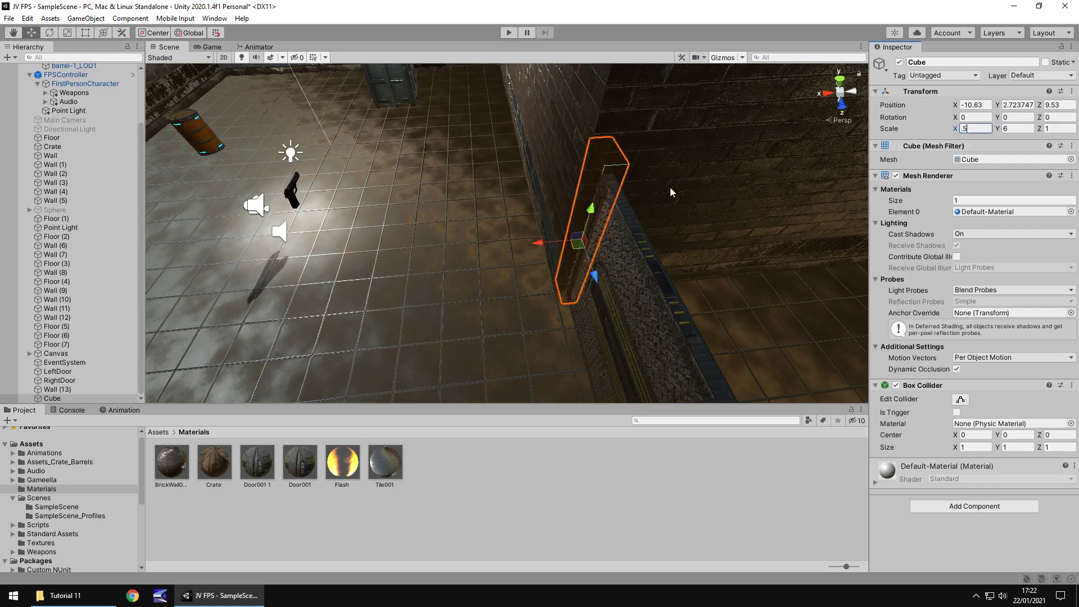
Step: Shift the post cube slightly along X to about -10.52 so it covers the gap beside LeftDoor
right_drag(712, 189, 654, 209)
middle_drag(654, 209, 596, 208)
drag(535, 217, 532, 220)
right_drag(509, 227, 474, 248)
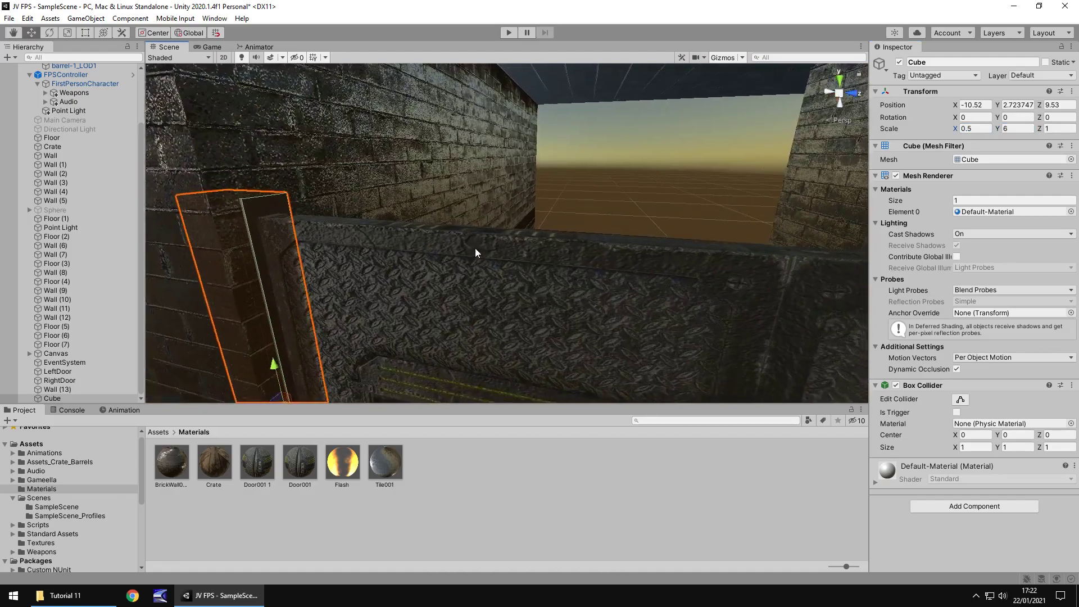
middle_drag(476, 249, 497, 197)
scroll(519, 182, down, 3)
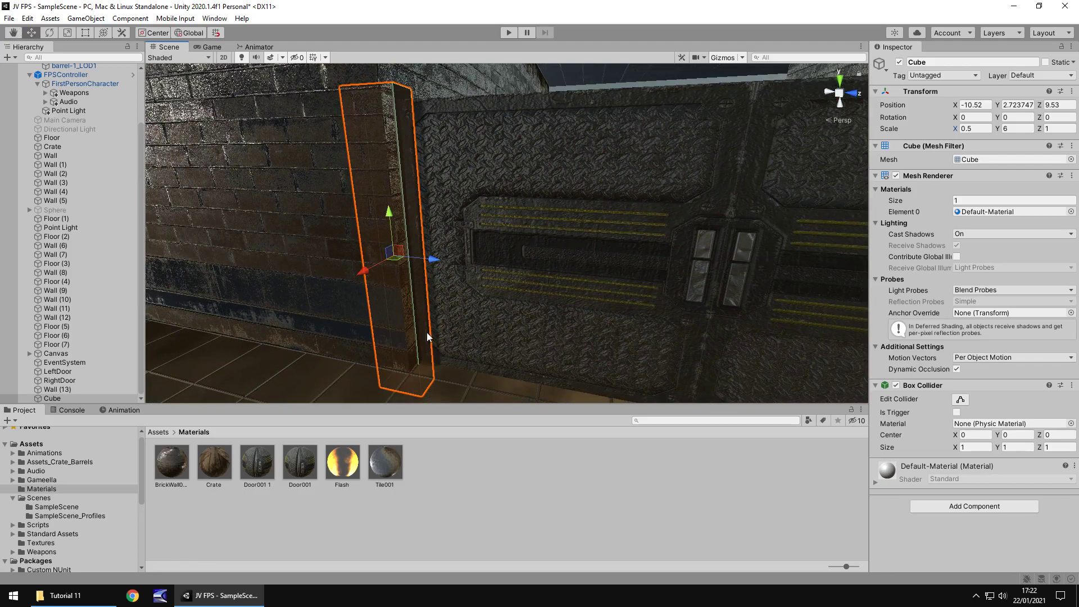
Step: Create a new material named BlackMat in the Materials folder
right_click(430, 464)
mouse_move(522, 177)
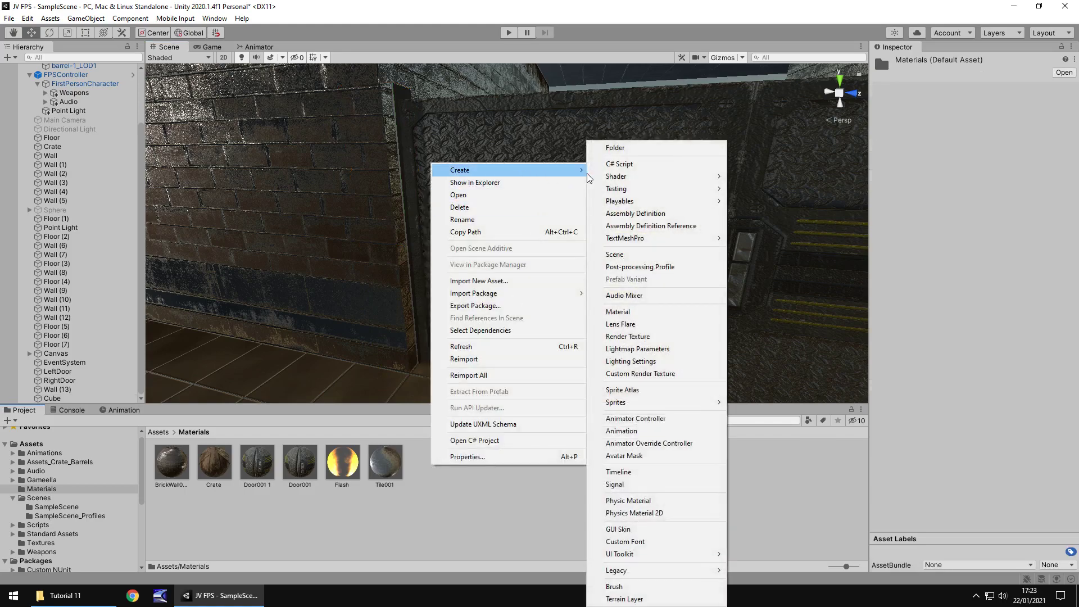
click(634, 313)
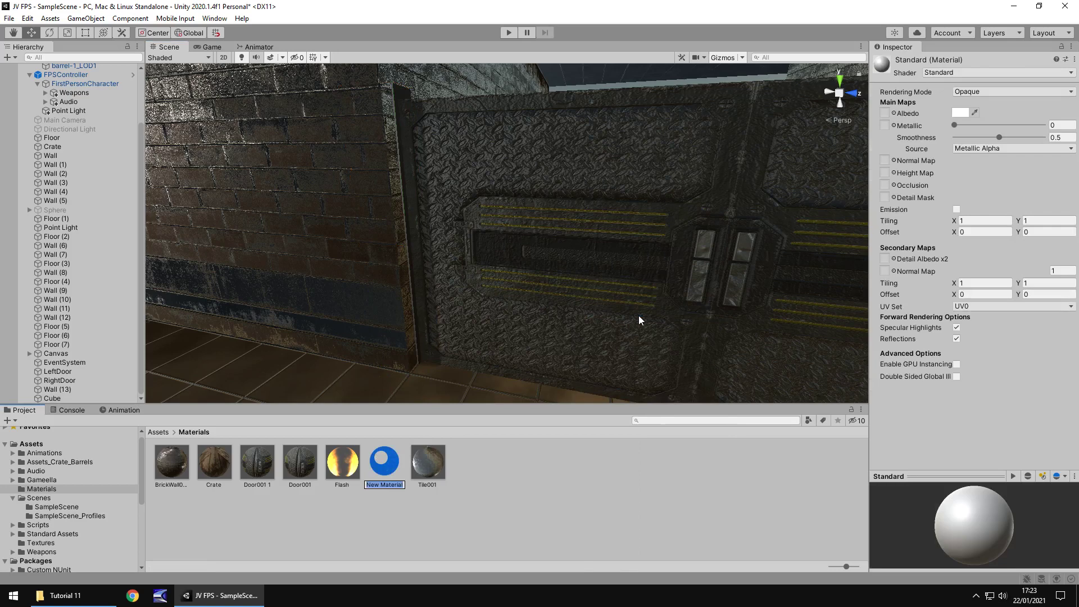
text(BlackMat)
key(Return)
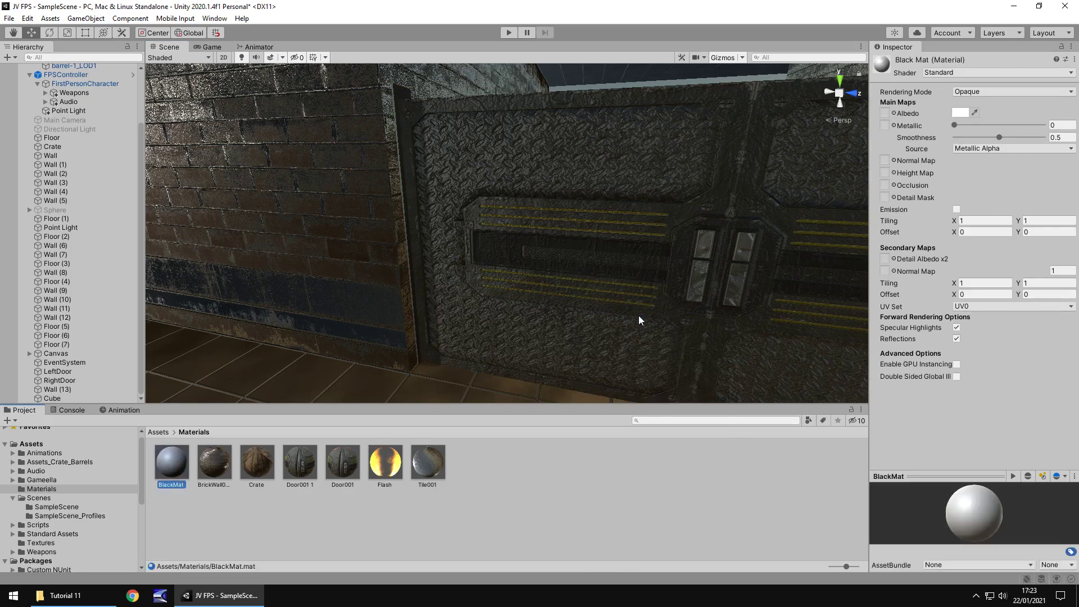
Step: Set BlackMat's albedo colour to black (000000) and apply the material to the post cube beside LeftDoor
click(960, 112)
drag(983, 213, 980, 232)
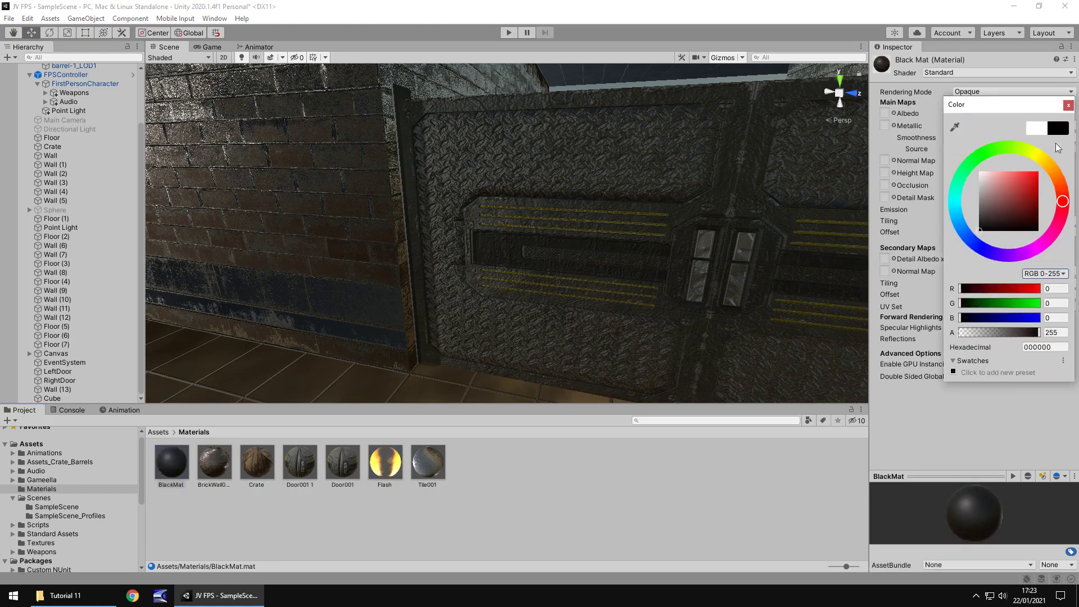
click(1068, 105)
drag(170, 469, 399, 95)
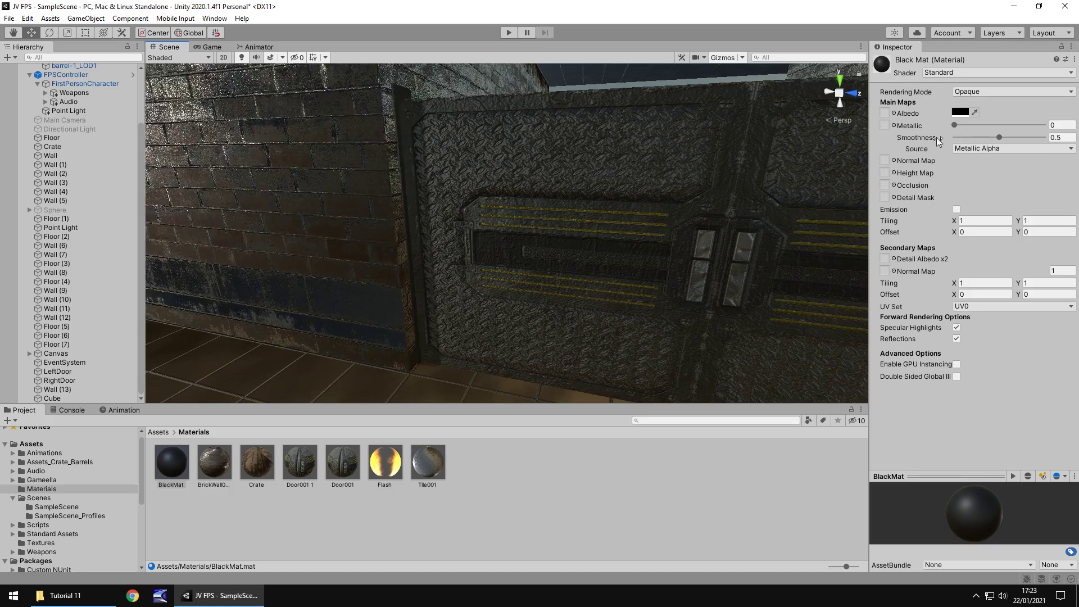
Step: Set BlackMat's smoothness source to Albedo Alpha and its Metallic value to 1
click(988, 149)
click(984, 167)
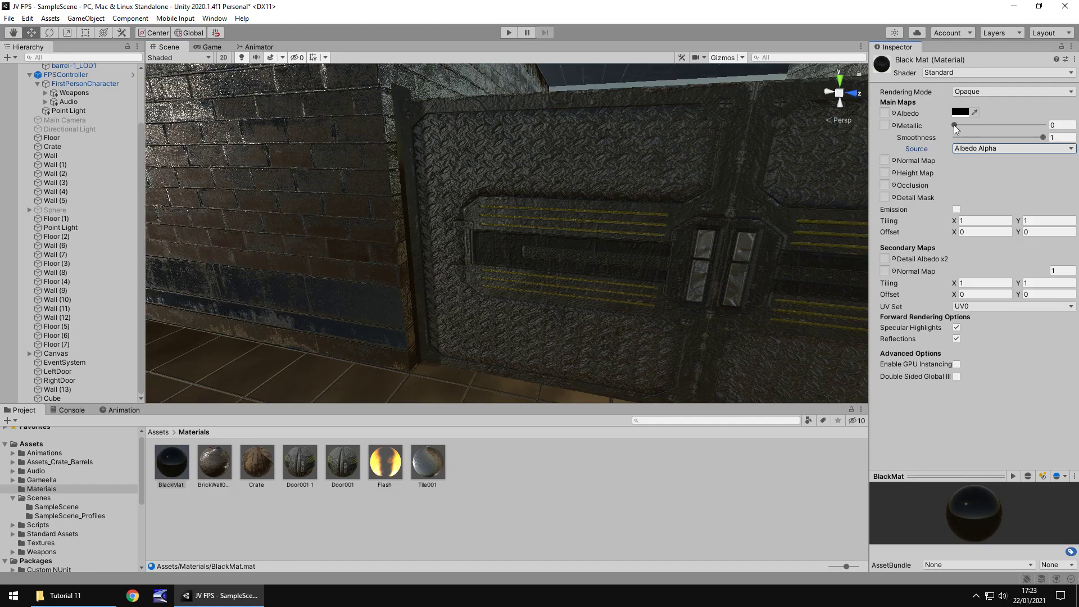
drag(954, 124, 1077, 116)
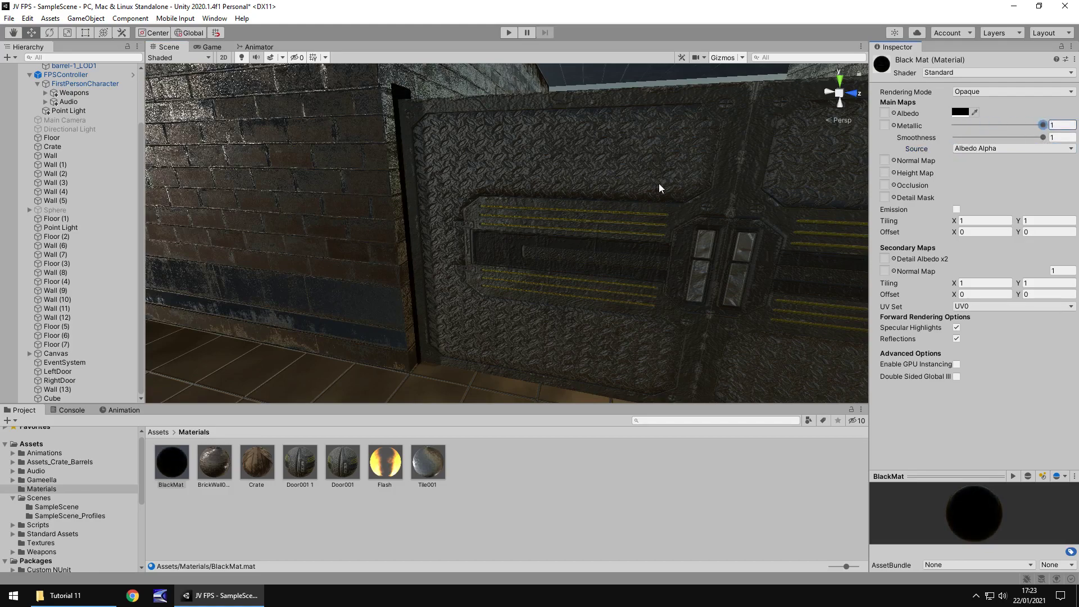
Step: Select the black post beside LeftDoor and lower it to about Y 2.56, level with the door's top edge
right_drag(659, 184, 589, 205)
mouse_move(589, 204)
middle_down()
mouse_move(574, 220)
mouse_move(581, 231)
mouse_move(597, 210)
mouse_move(587, 212)
middle_up()
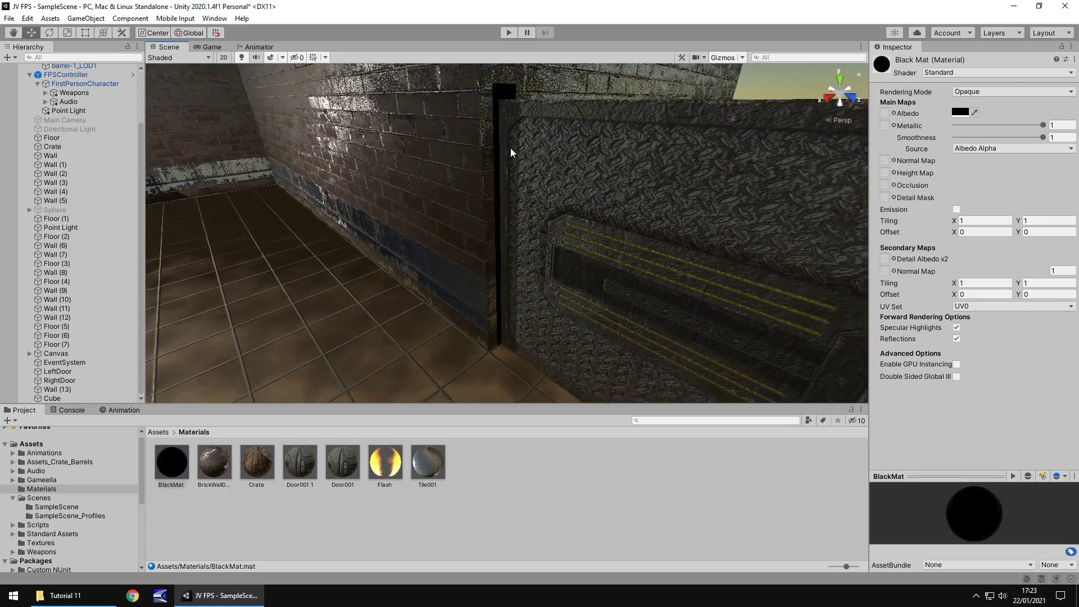
click(507, 119)
drag(489, 209, 488, 219)
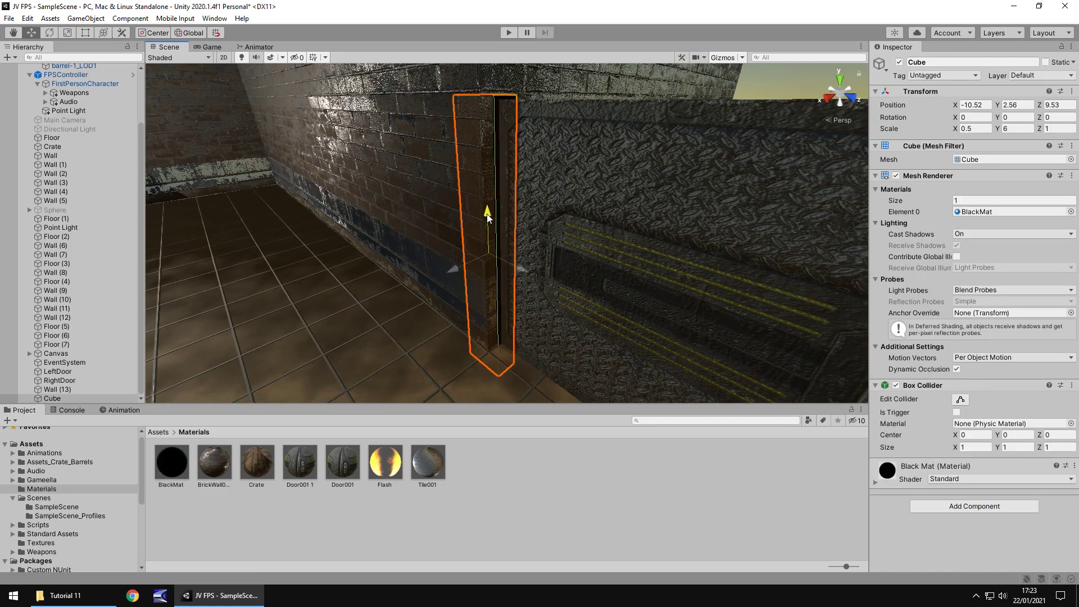
Step: Duplicate the black post and move the copy along Z to about 20.46, at the outer edge of RightDoor
right_drag(344, 230, 457, 231)
scroll(418, 227, down, 4)
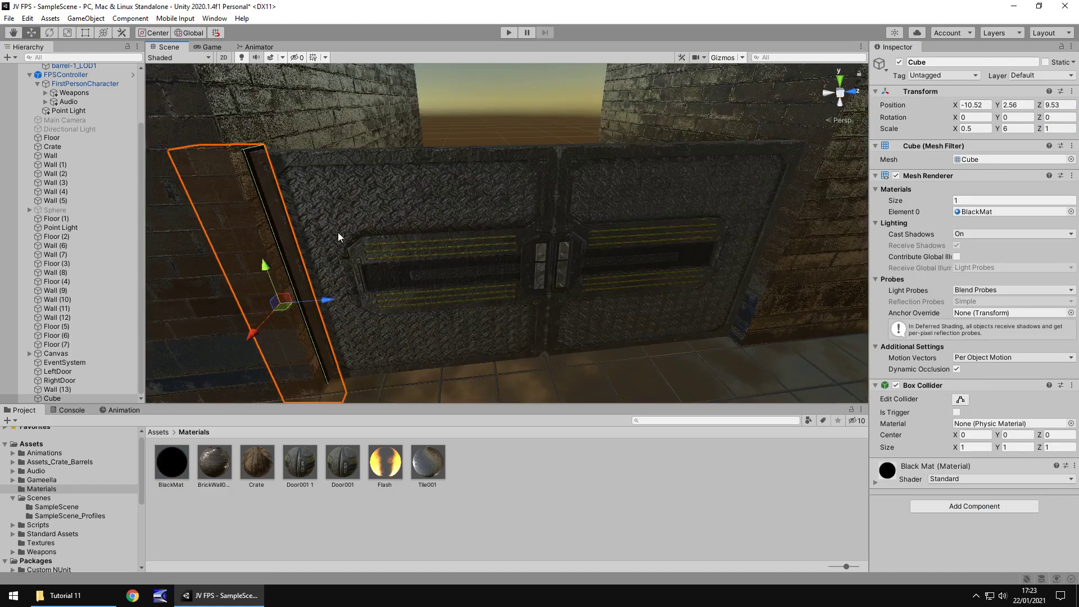
key(ctrl+d)
drag(331, 299, 903, 315)
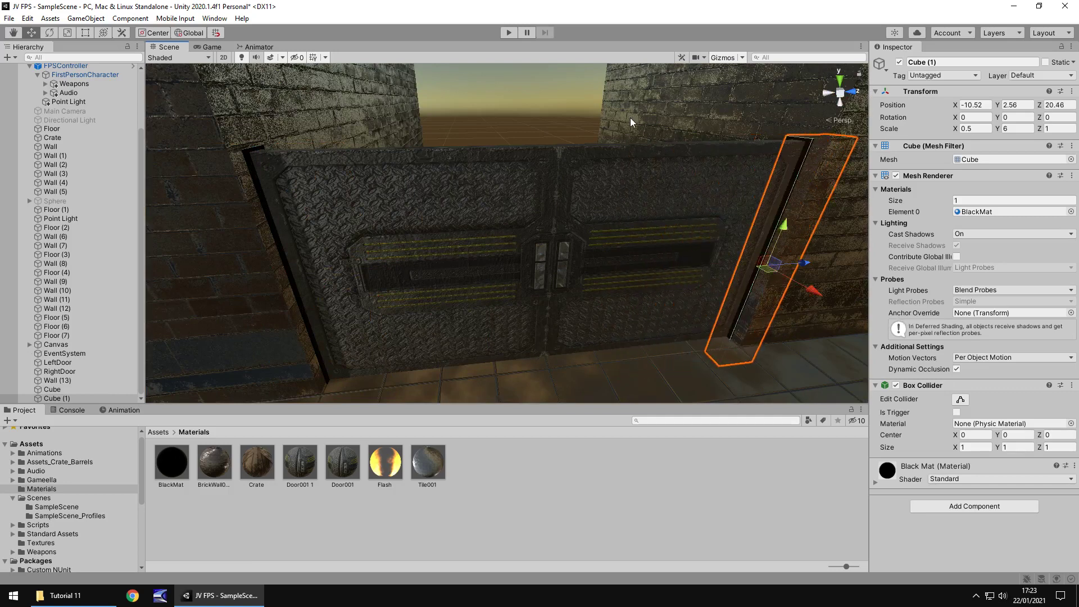
Step: Play-test the scene, inspect the door and its black posts up close and from further back, and stop the game
click(512, 32)
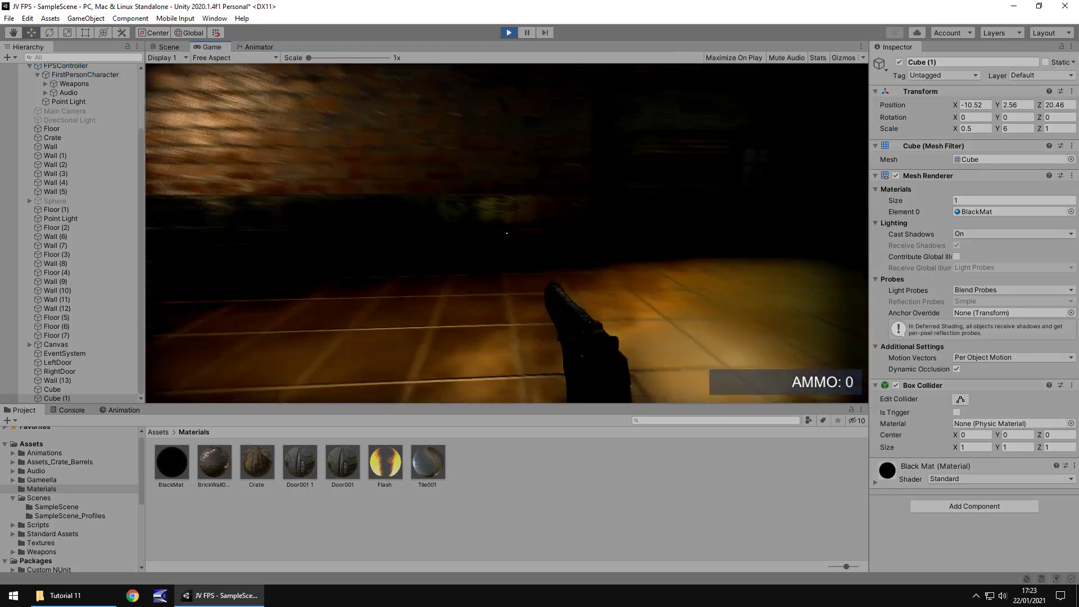
key(w)
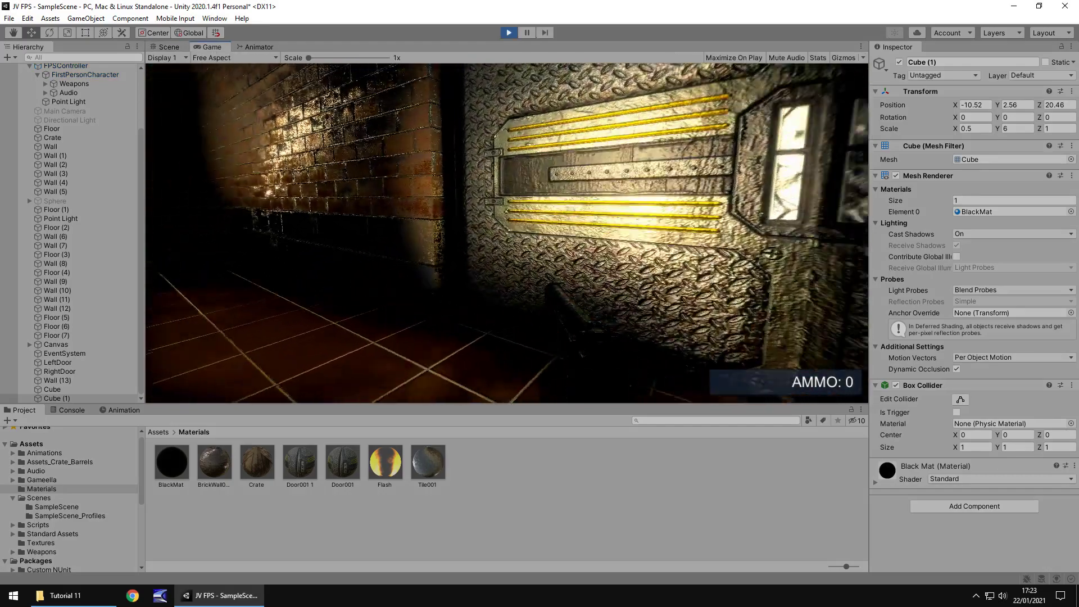
key(w)
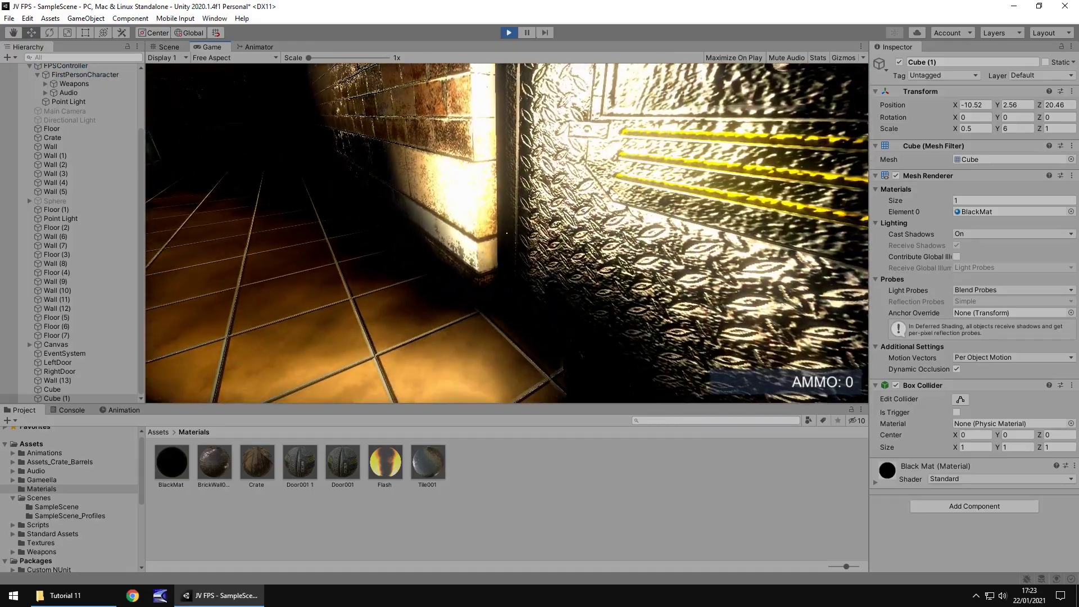
key(s)
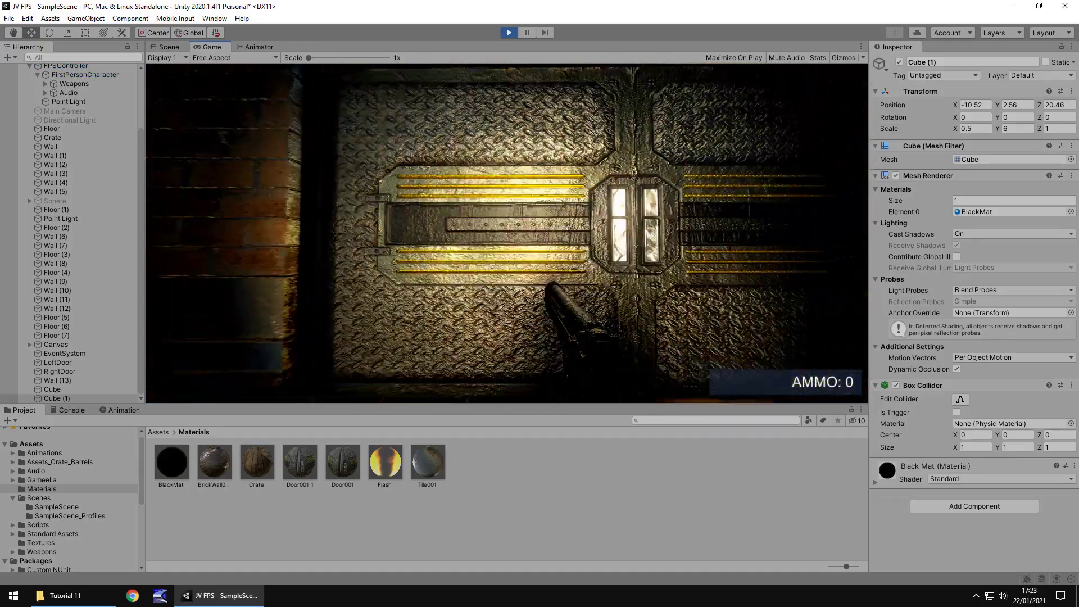
key(s)
key(ctrl+p)
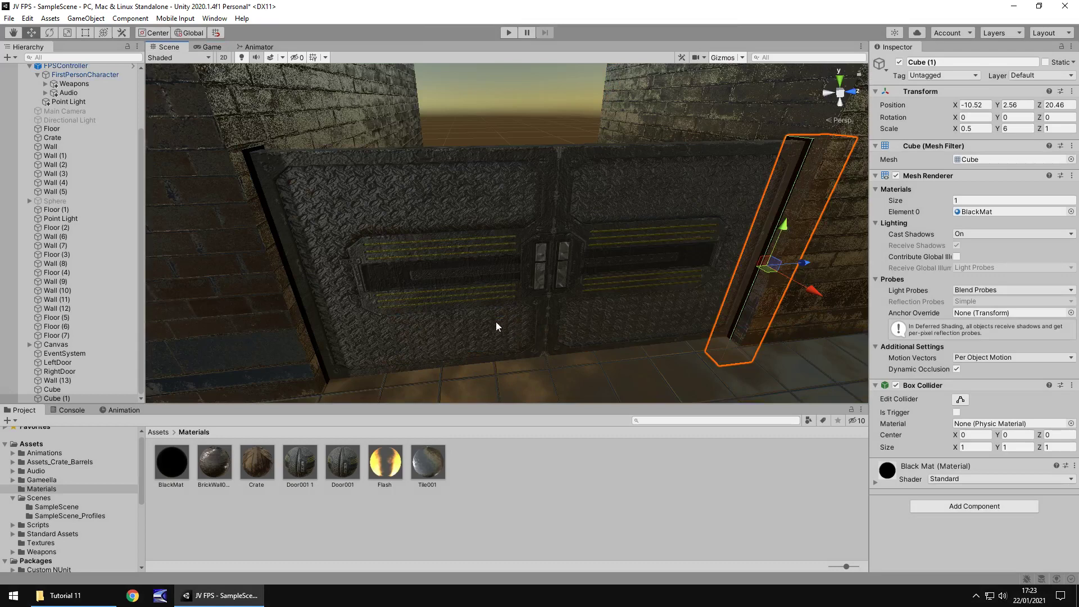
Step: Create an Environment folder inside the project's Animations folder and open it
click(33, 453)
right_click(244, 463)
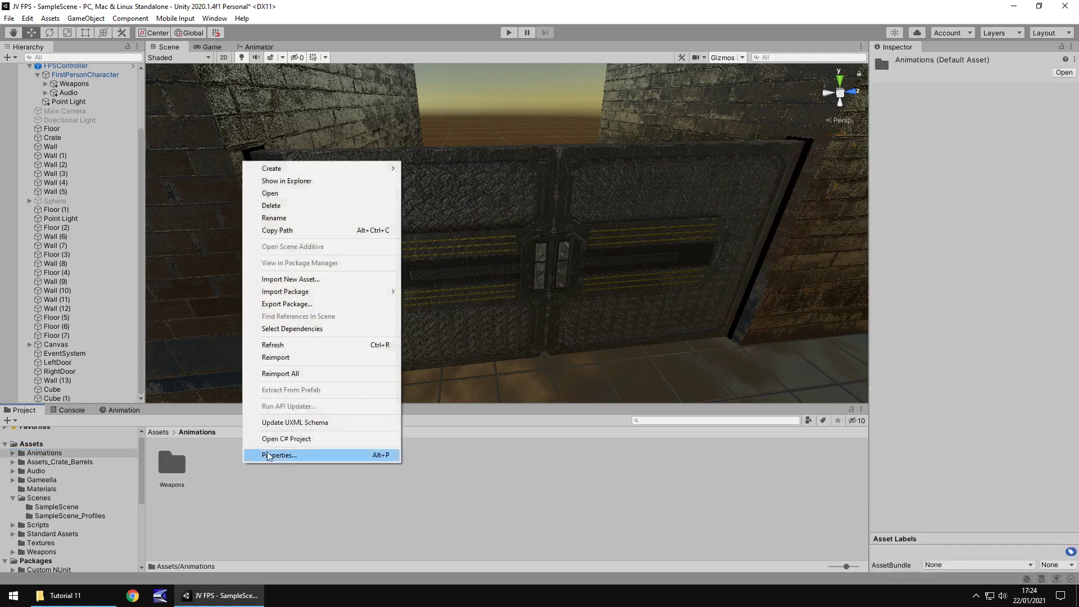
mouse_move(323, 172)
click(466, 148)
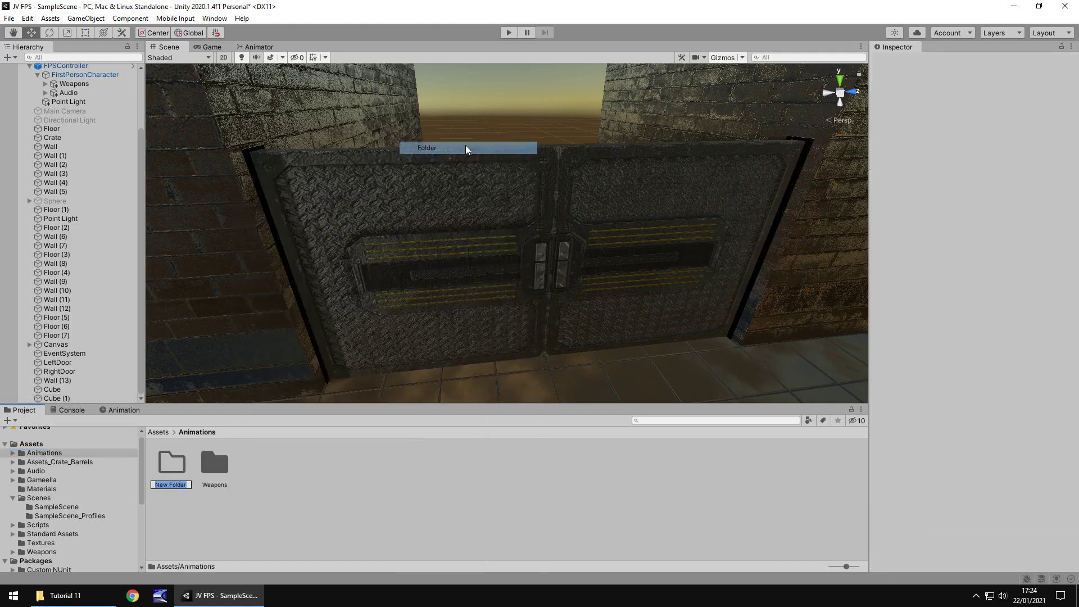
text(En)
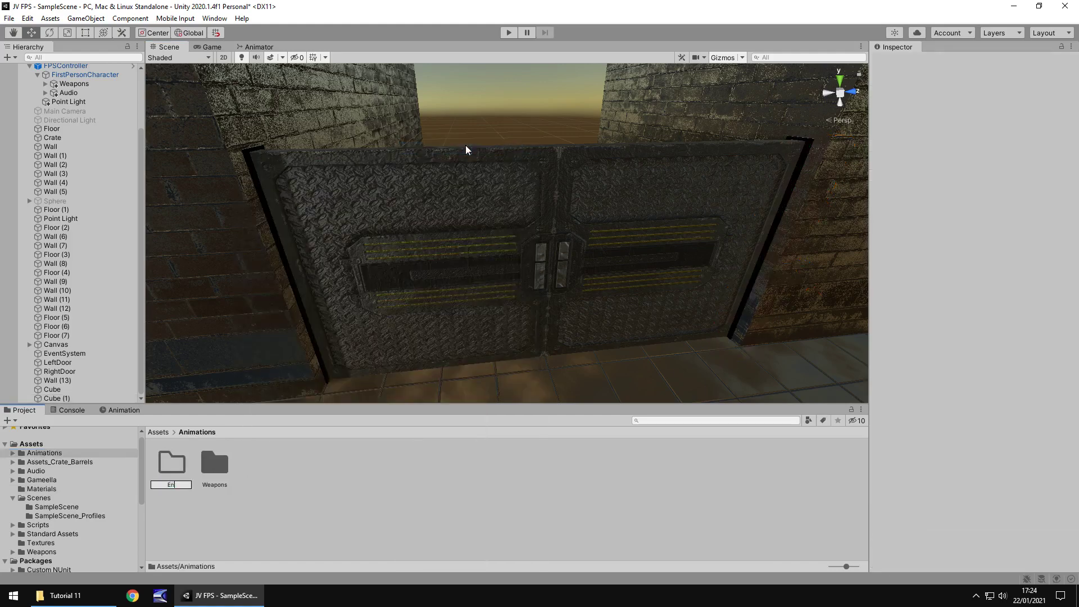
text(vironment)
key(Return)
key(Return)
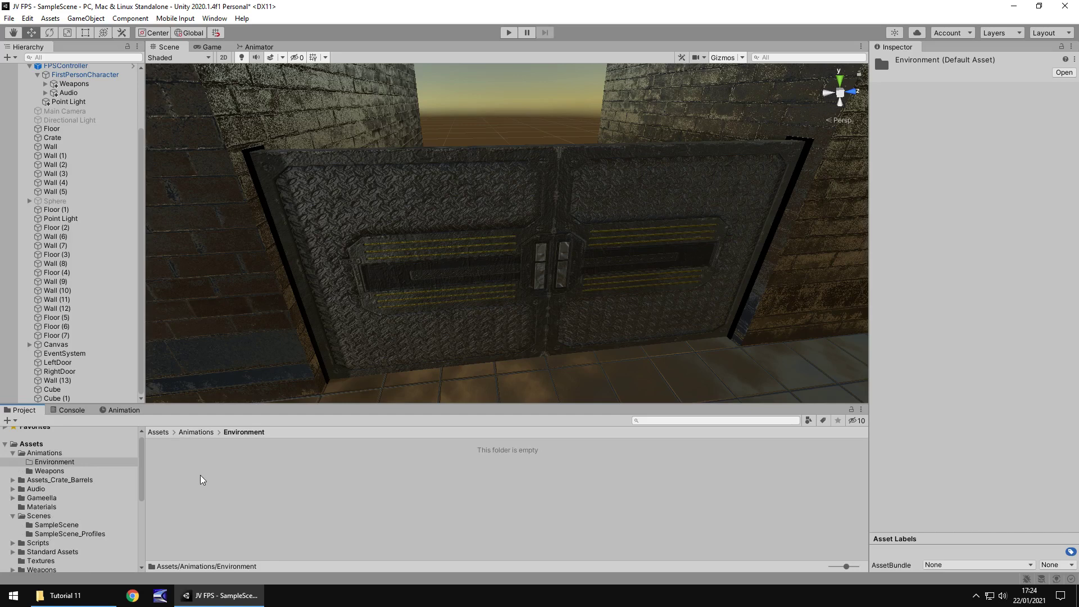
Step: Create a MetalDoors folder inside the Environment folder and open it
right_click(186, 471)
mouse_move(247, 174)
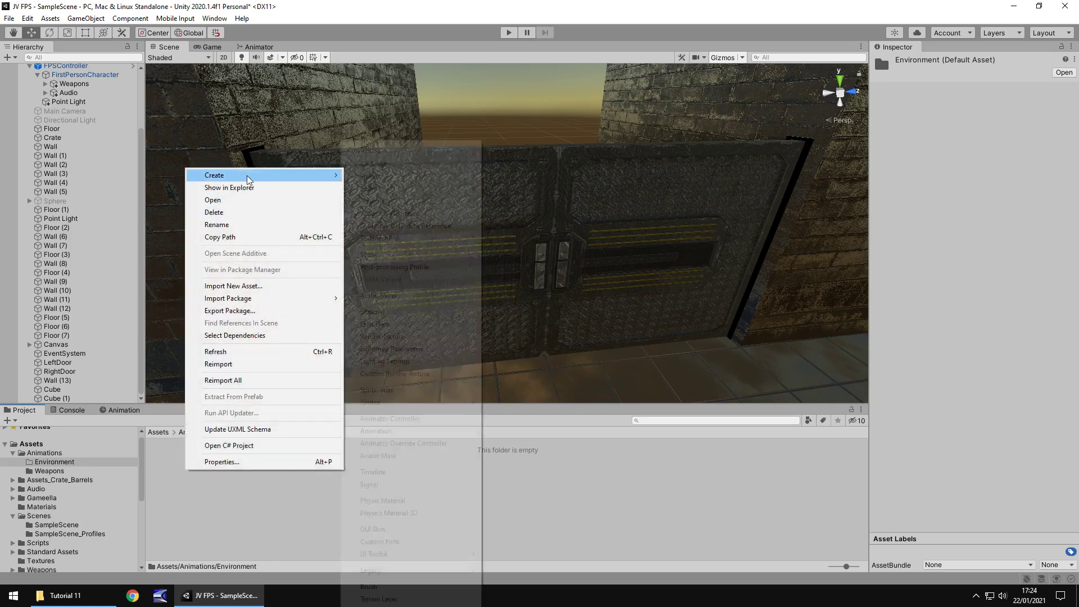
click(379, 150)
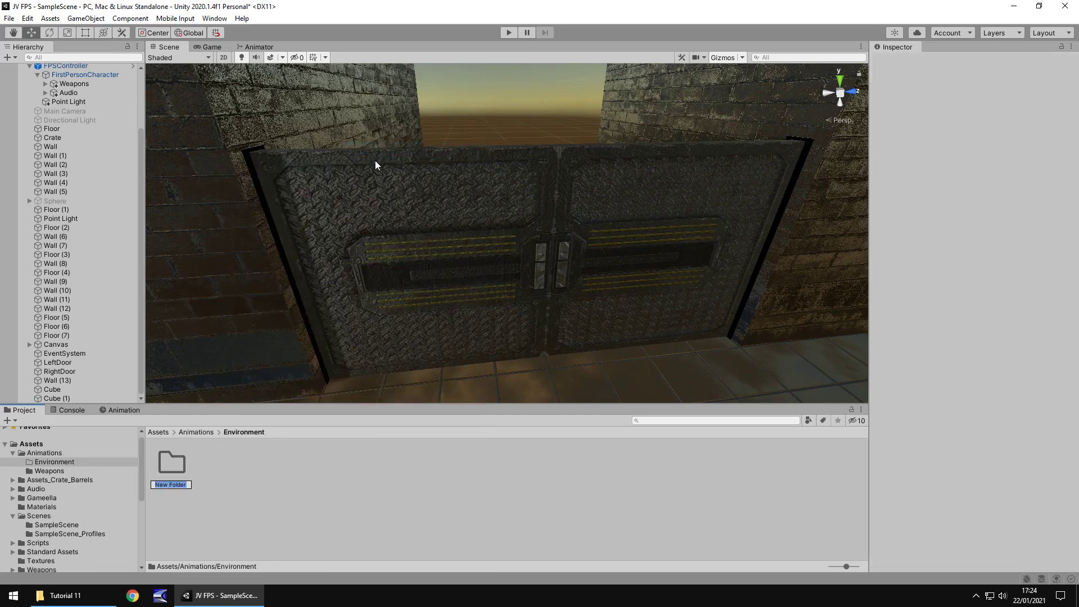
text(MetalDoors)
key(Return)
key(Return)
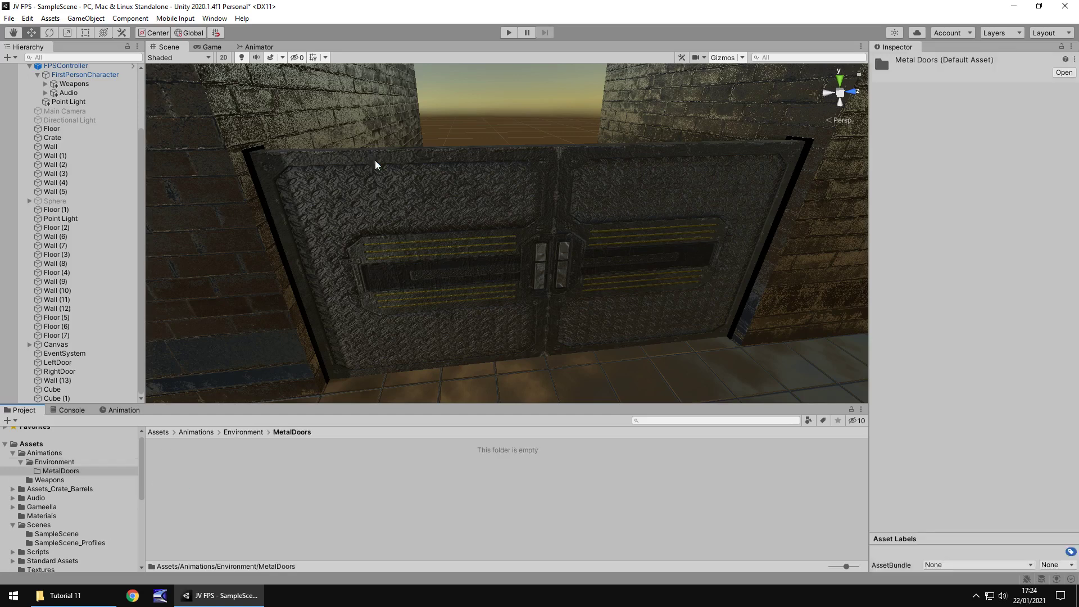
Step: Select LeftDoor and create an animation clip named LeftSlide for it in the MetalDoors folder
click(380, 223)
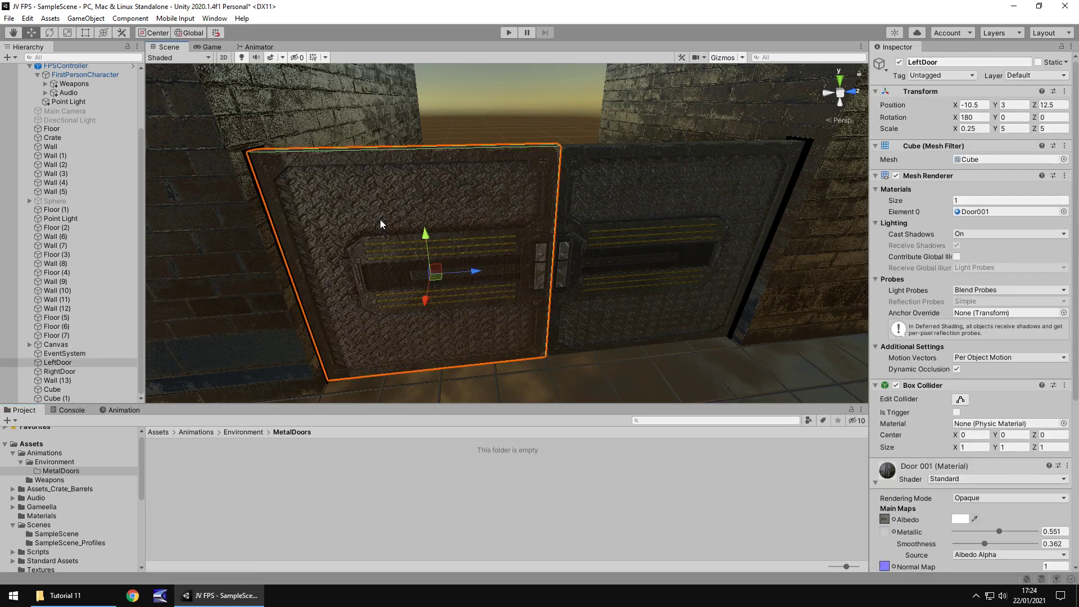
click(120, 410)
click(531, 515)
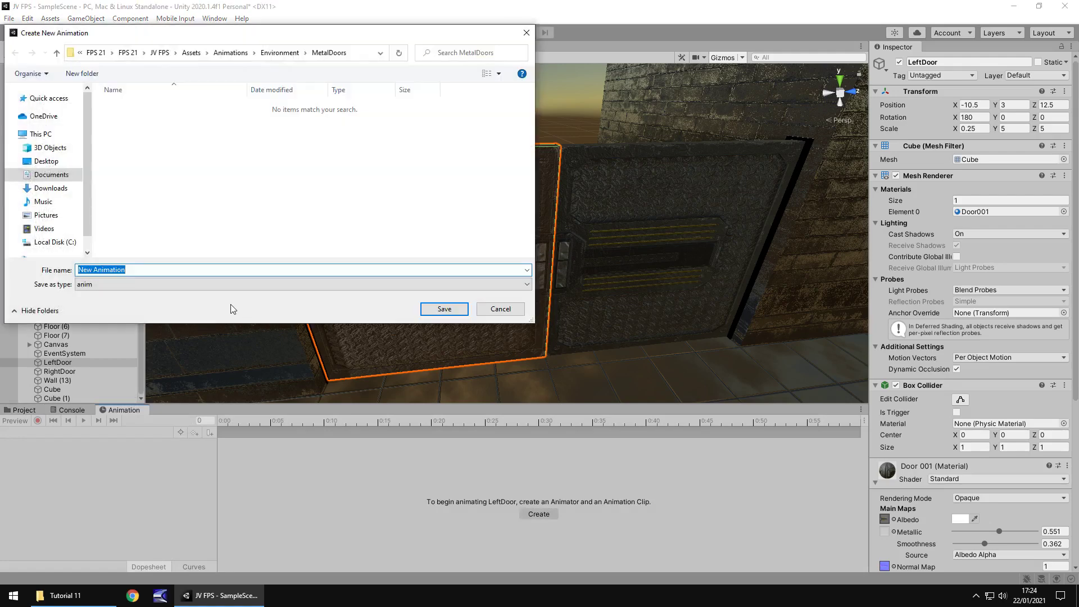
text(LeftSlide)
click(444, 308)
Step: Start recording LeftSlide and key LeftDoor's closed position at frame 0 as X -10.5, Y 3, Z 12.5
click(37, 421)
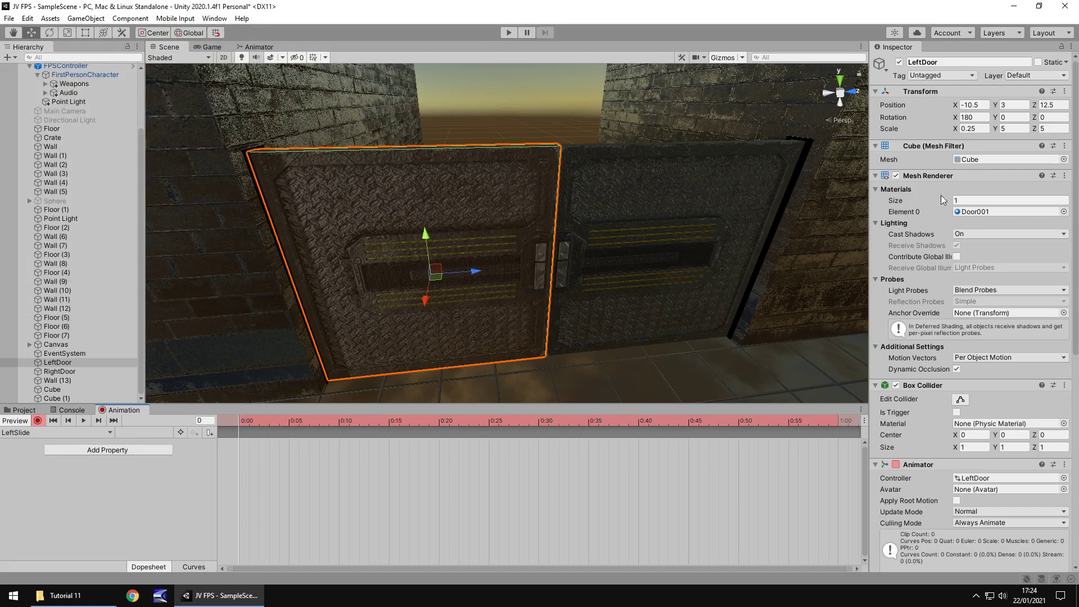
click(983, 106)
text(-10.5)
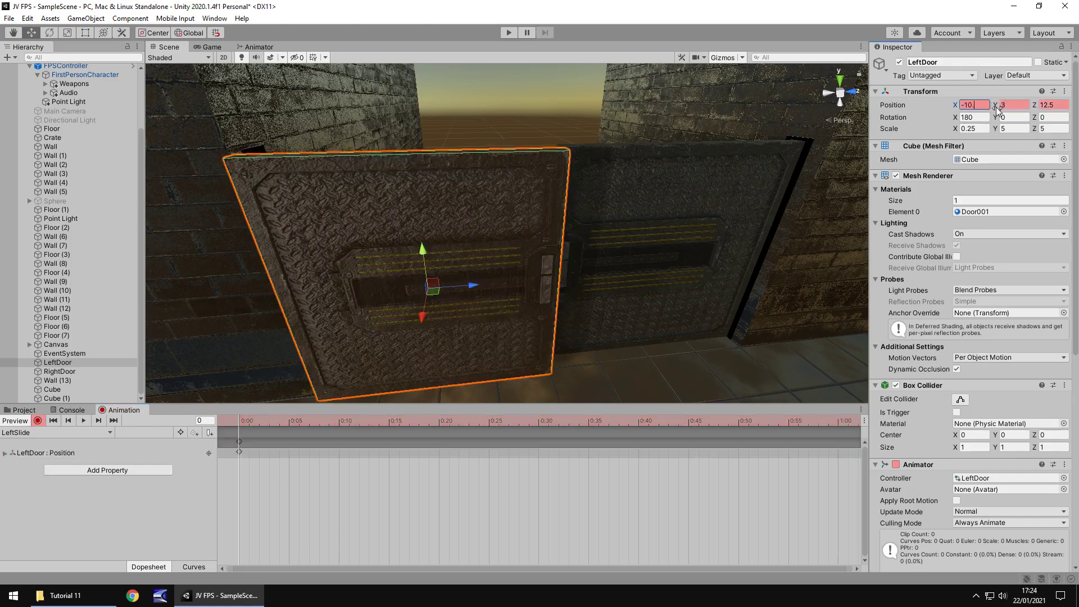
click(1014, 109)
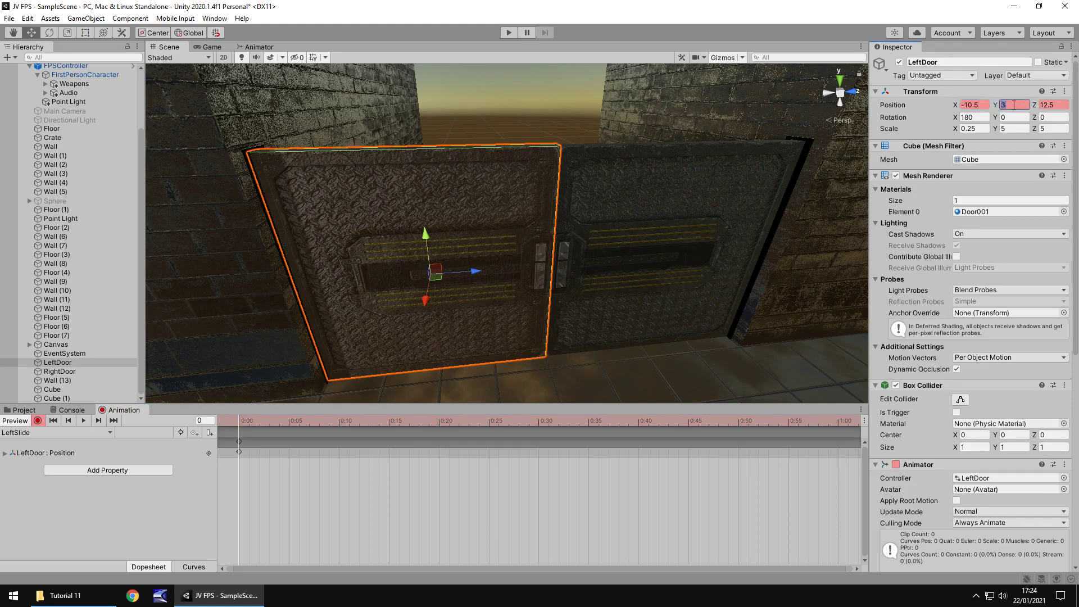
key(BackSpace)
text(3)
click(1038, 106)
text(12.5)
Step: At frame 180 of LeftSlide, move LeftDoor along Z to 8 behind the wall and stop recording
click(211, 420)
text(180)
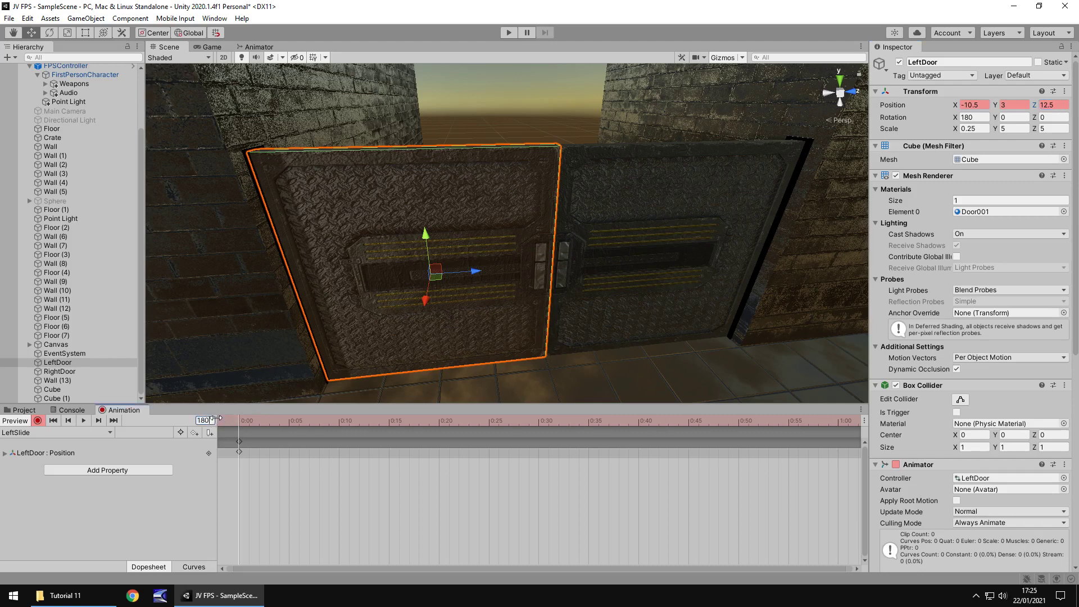
key(Return)
drag(480, 271, 263, 289)
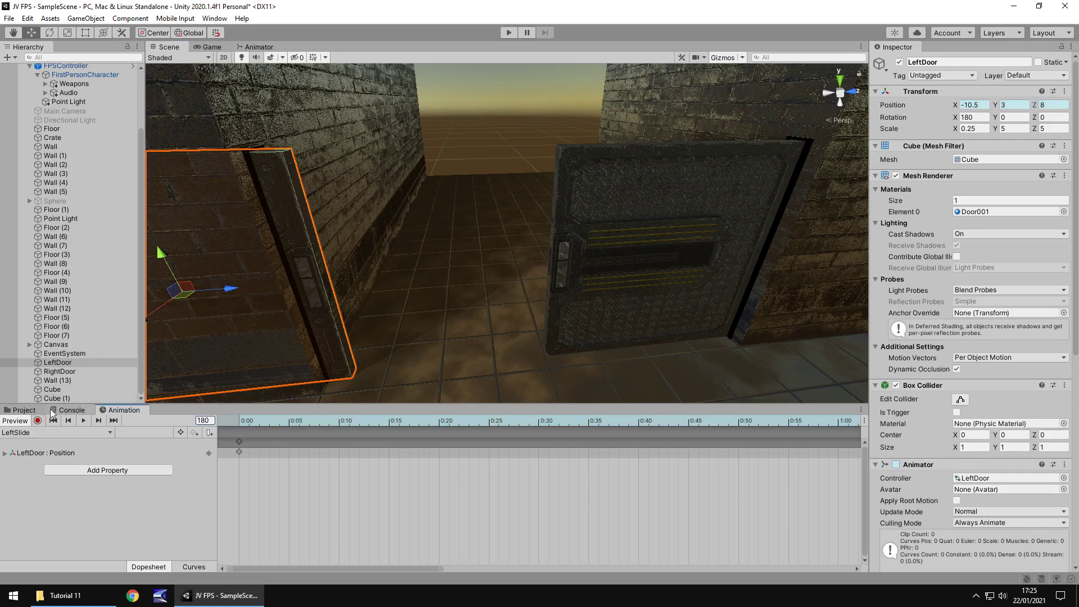
Step: Play-test the scene, walk towards the doors to check LeftDoor's sliding animation, and stop the game
click(508, 34)
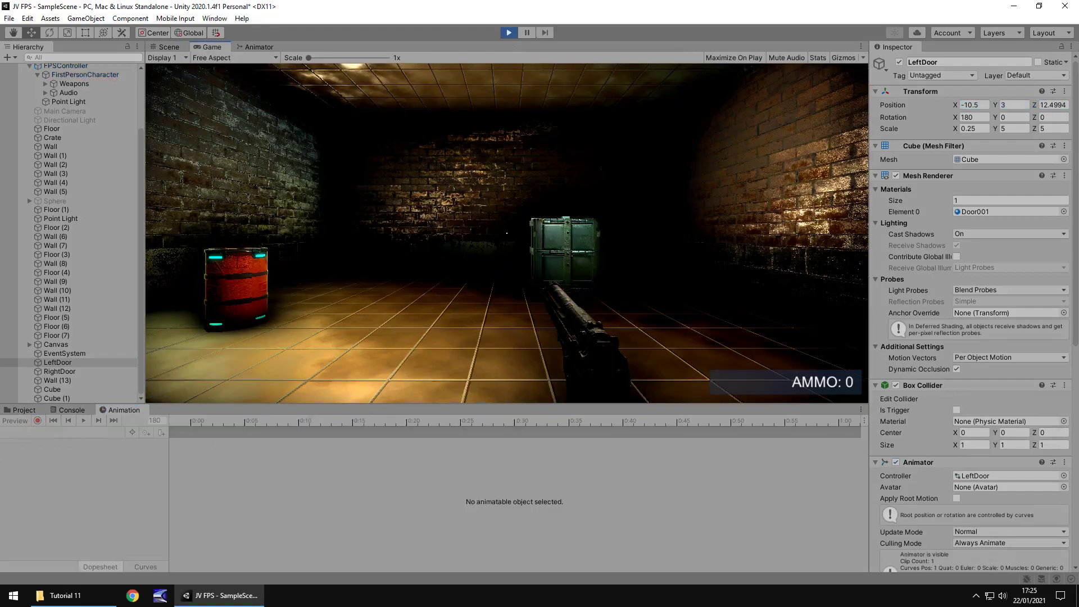
key(w)
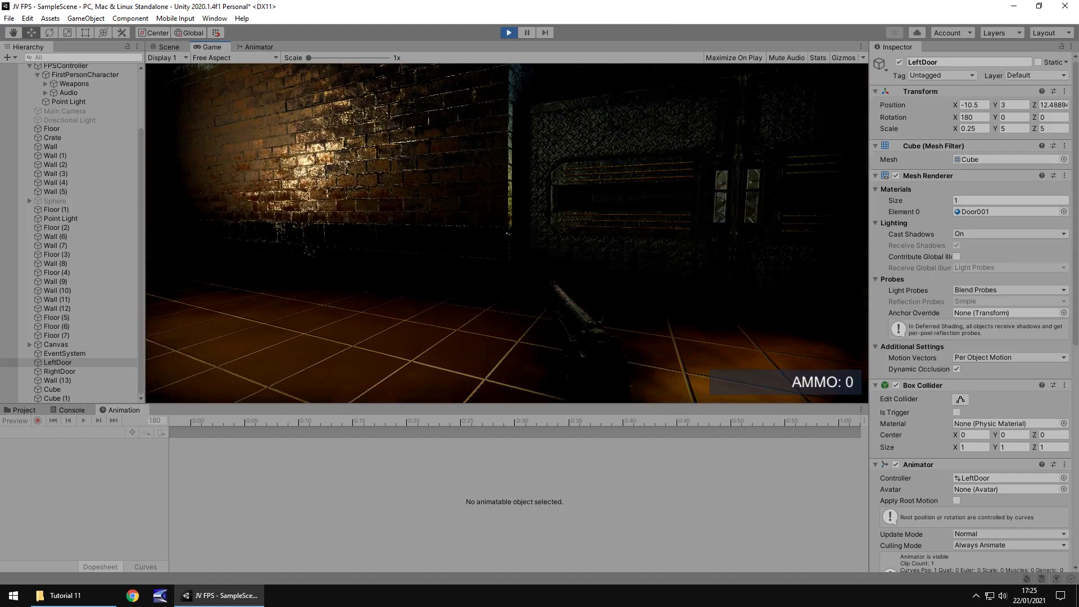
key(s)
key(w)
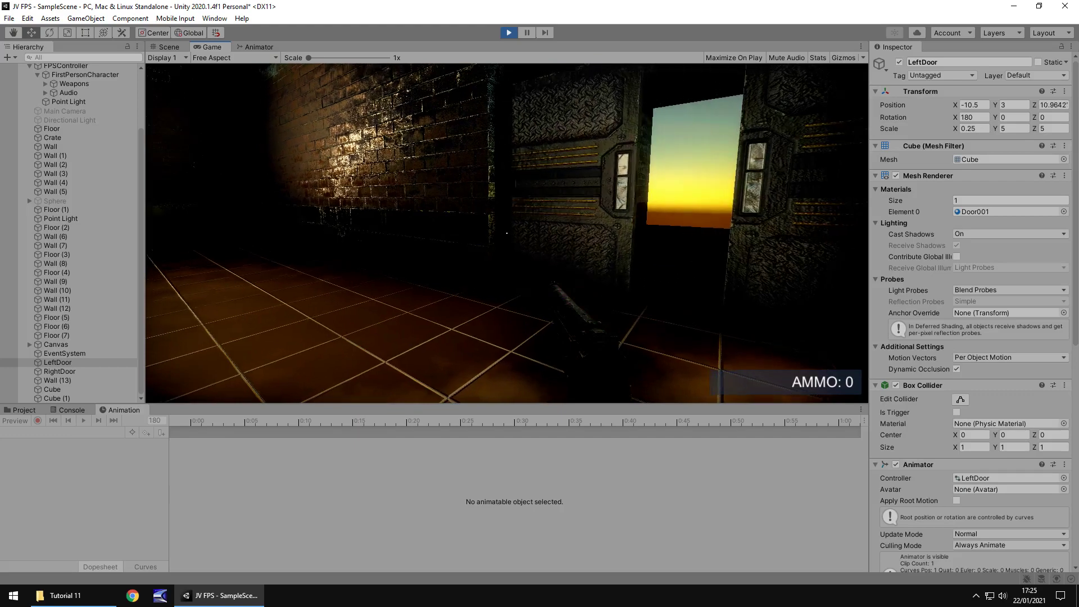
key(ctrl+p)
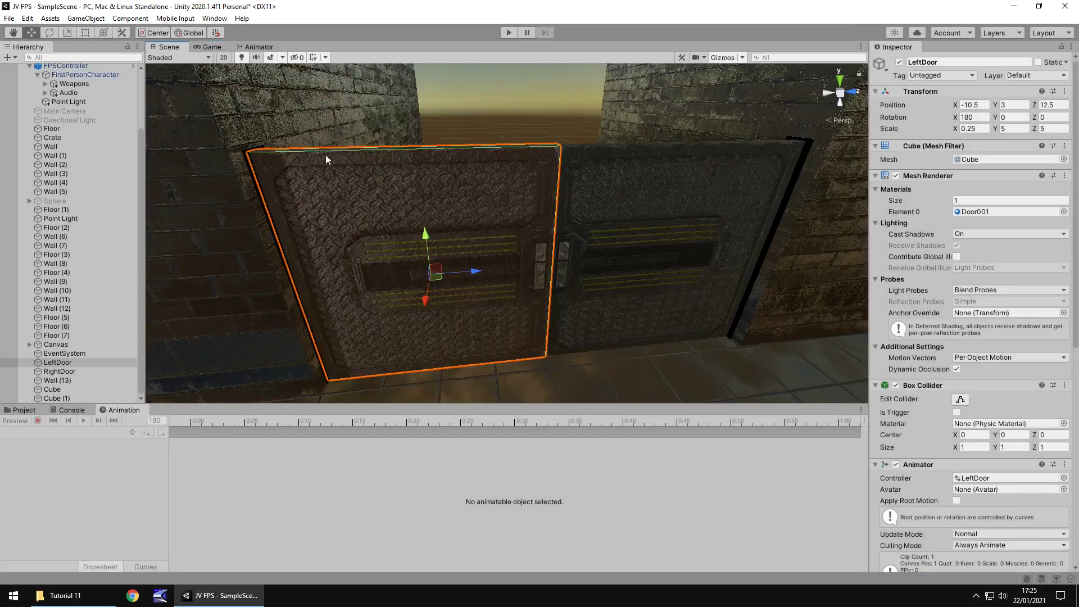
Step: Select RightDoor and create an animation clip named RightSlide for it in the MetalDoors folder
right_drag(425, 219, 471, 192)
click(472, 191)
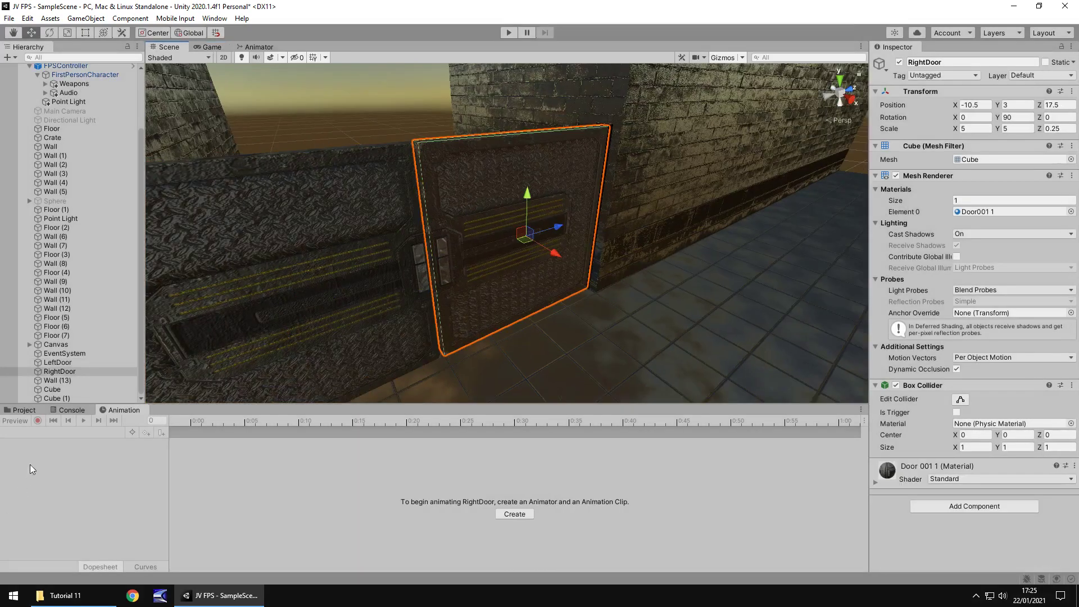
click(25, 410)
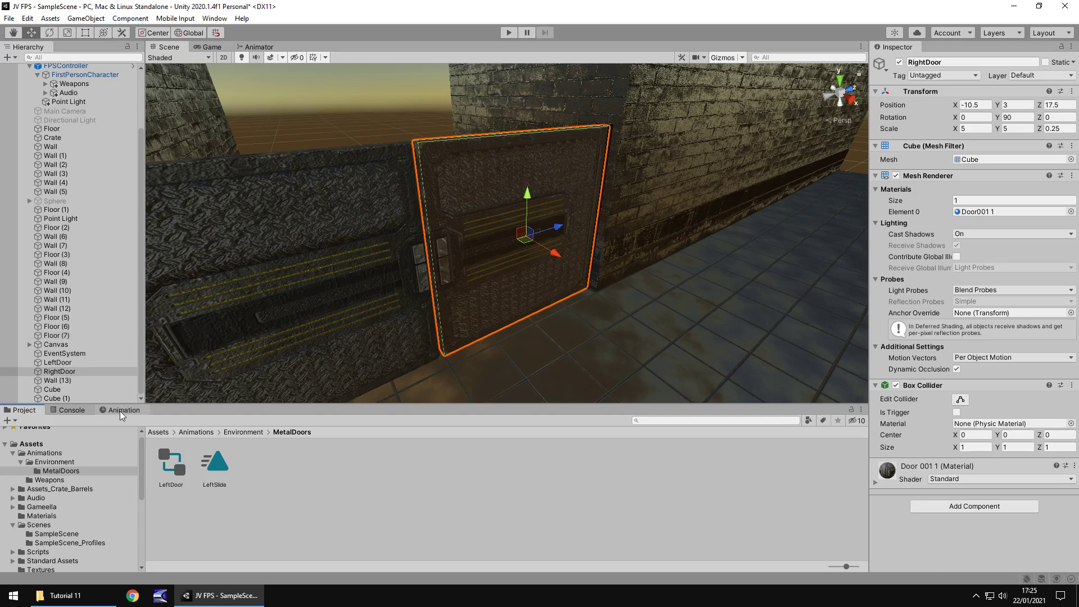
click(120, 410)
click(513, 514)
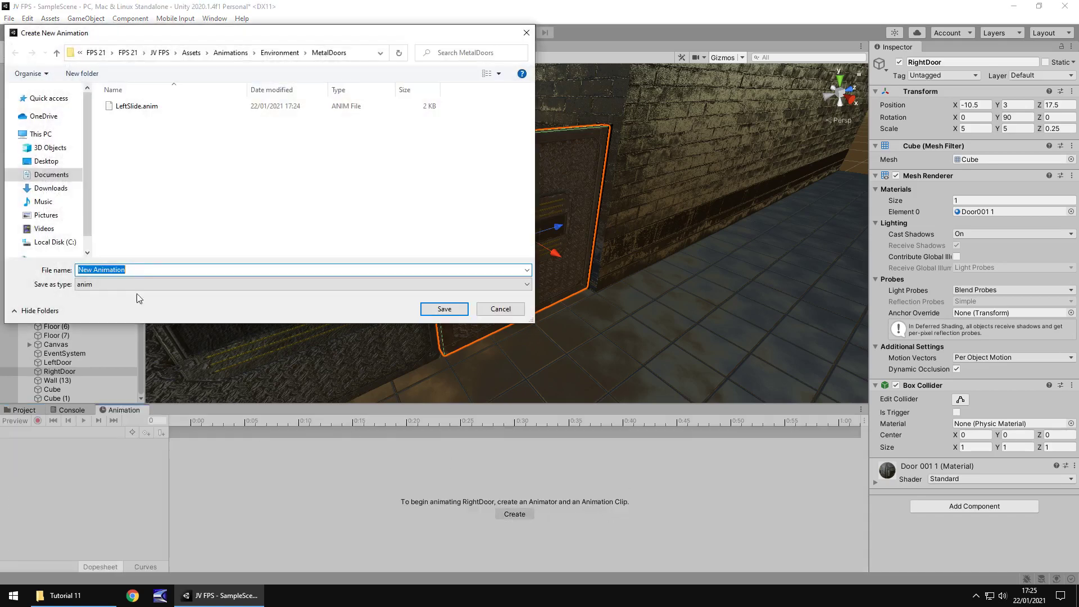
text(RightSlide)
key(Return)
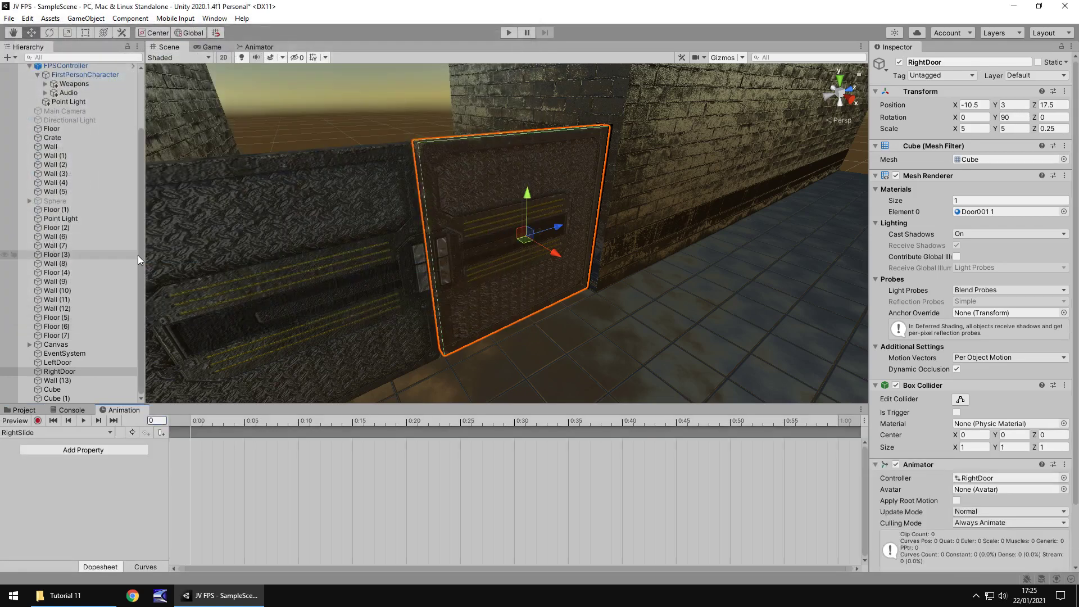
Step: Start recording RightSlide and key RightDoor's closed position at frame 0 as X -10.5, Y 3, Z 17.5
click(37, 420)
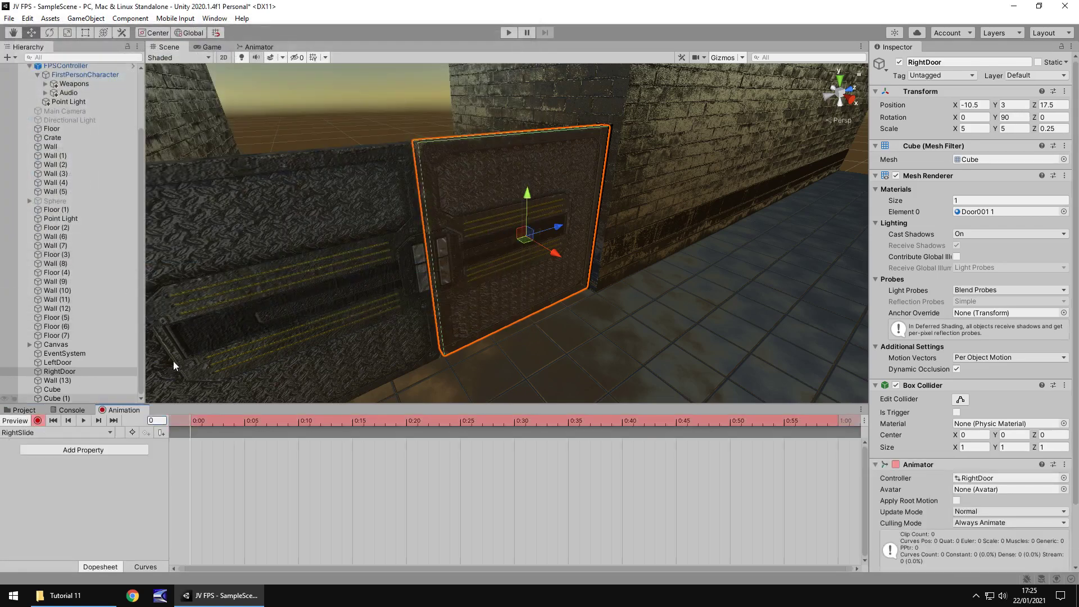
click(981, 104)
text(-10.5)
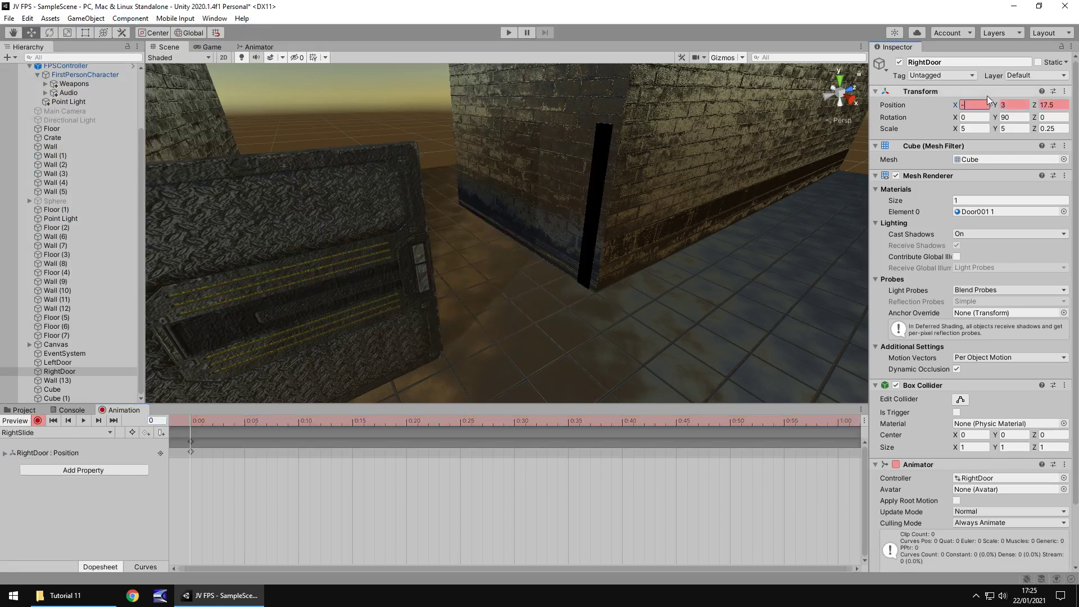
click(1019, 107)
key(BackSpace)
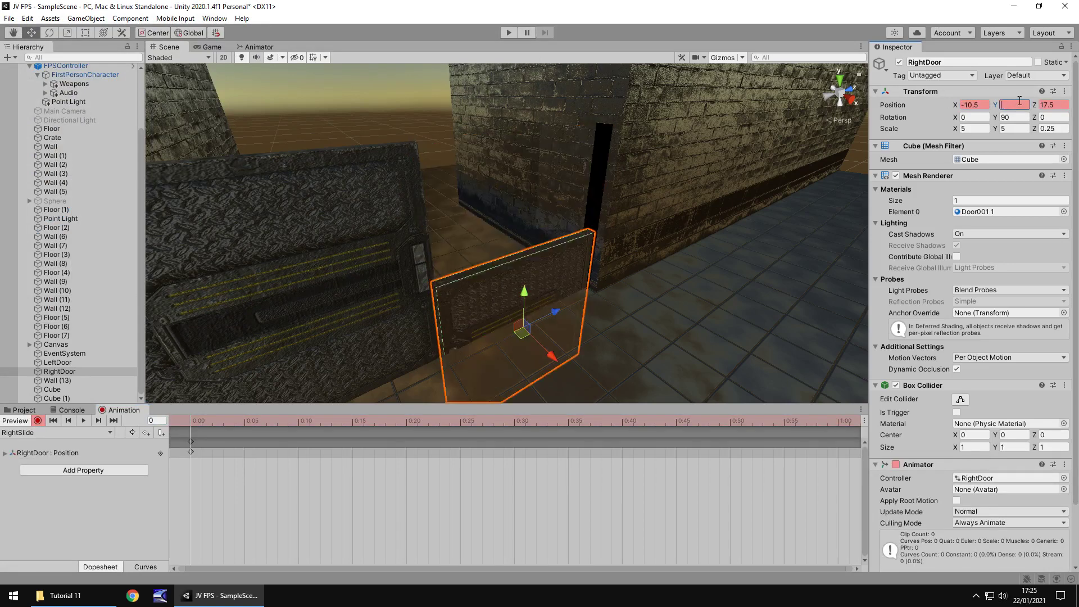
text(3)
click(1058, 104)
key(Return)
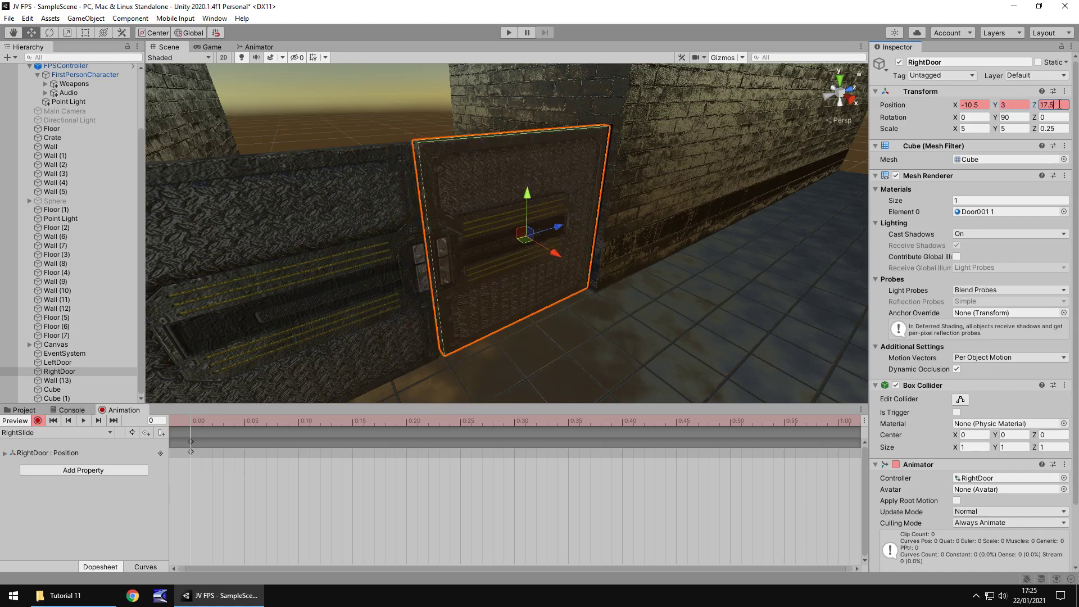
Step: At frame 180 of RightSlide, move RightDoor along Z to 22, stop recording, and show the MetalDoors folder
right_drag(580, 198, 501, 183)
middle_drag(604, 211, 469, 203)
click(160, 420)
text(180)
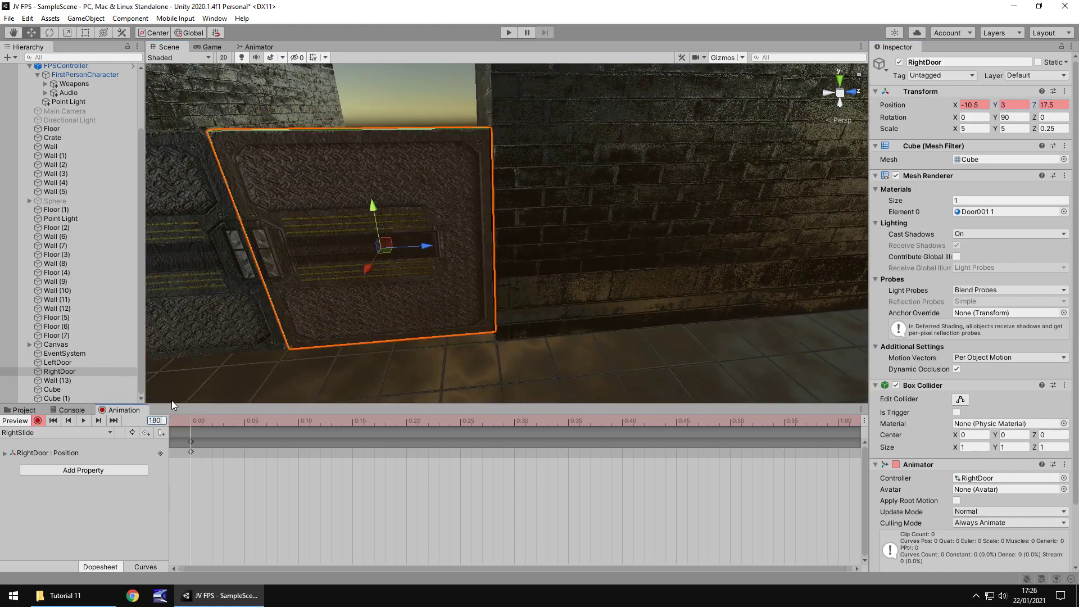
key(Return)
drag(419, 244, 626, 271)
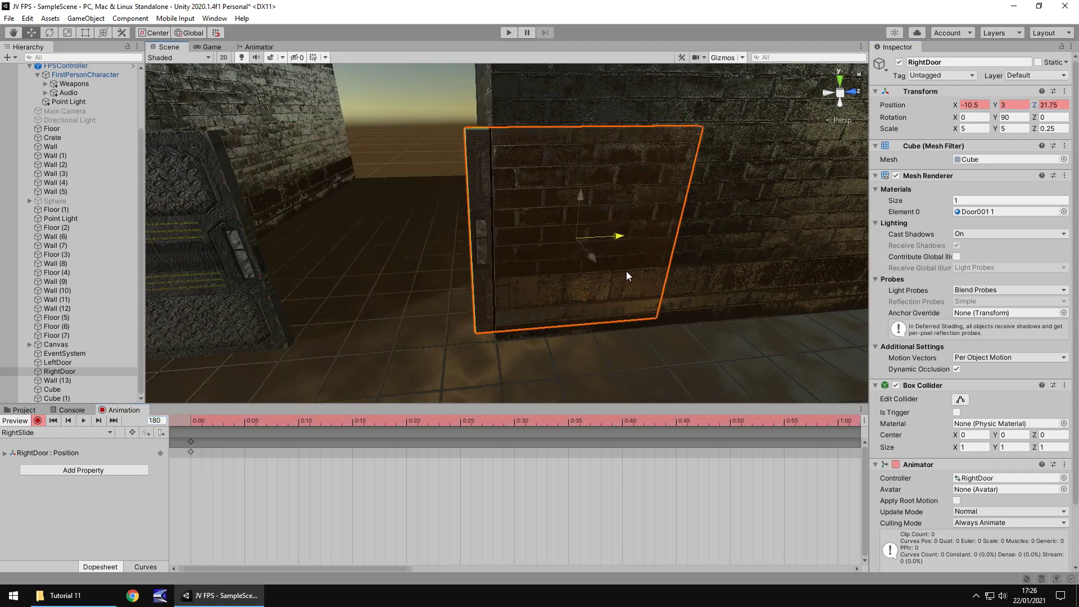
click(37, 420)
click(23, 409)
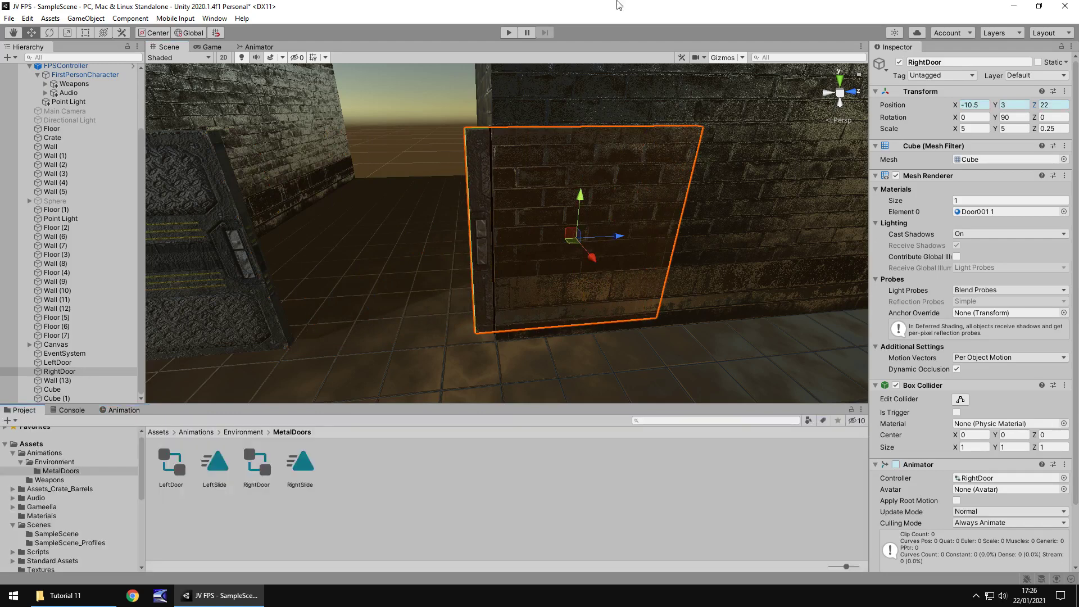
Step: Play-test the scene, check that both door halves slide open, and stop the game
click(507, 32)
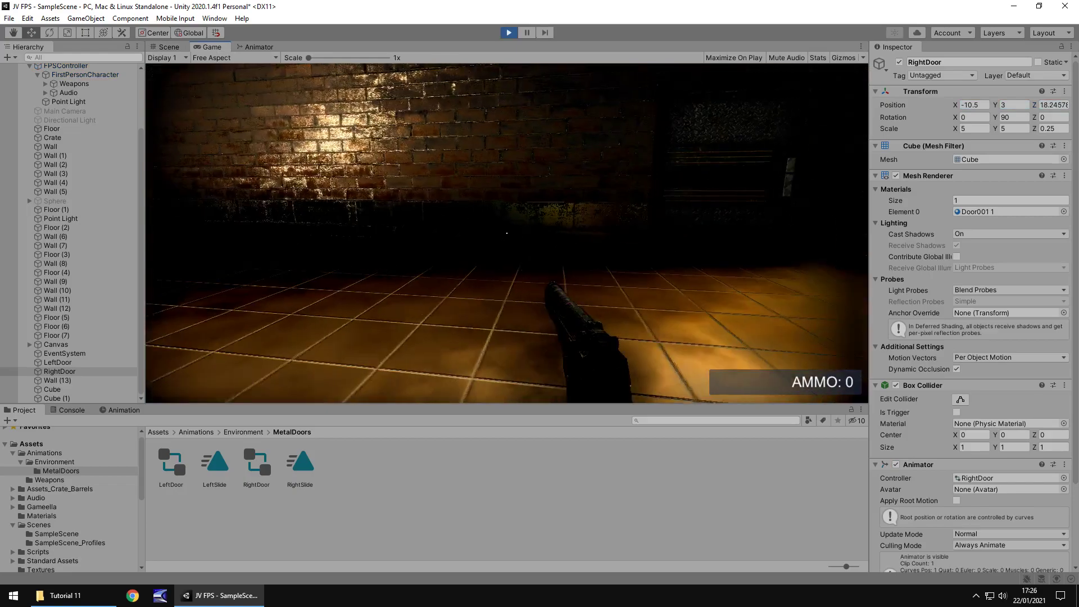
key(w)
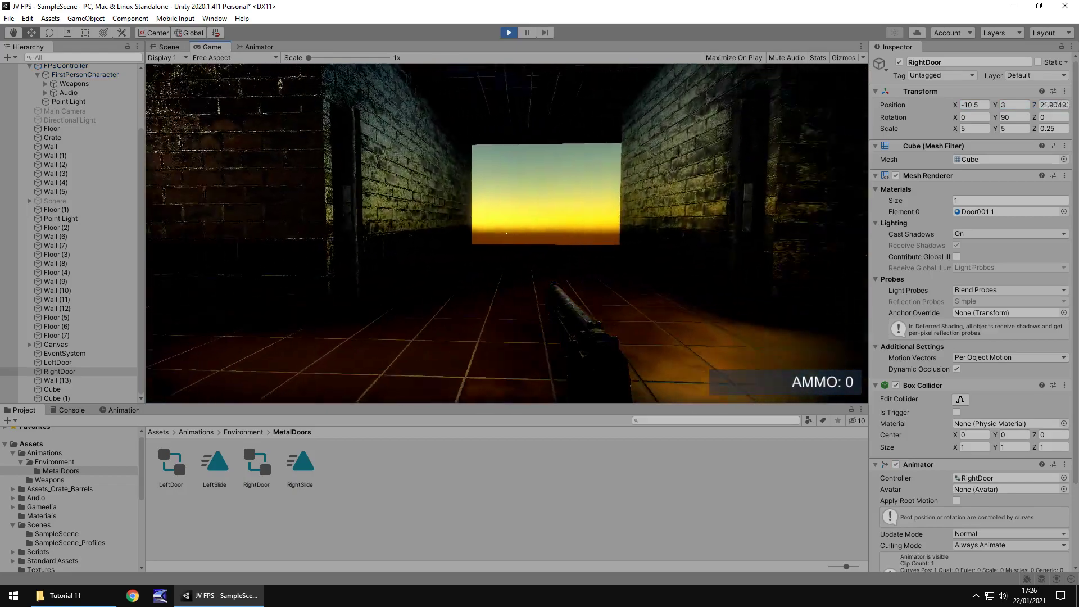
key(s)
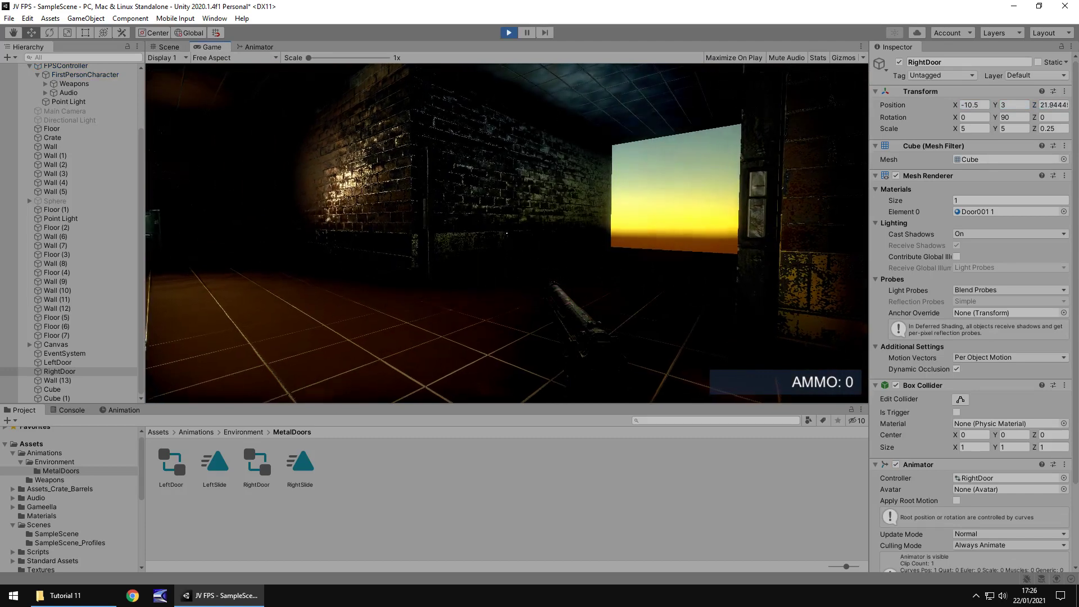
key(ctrl+p)
key(ctrl+p)
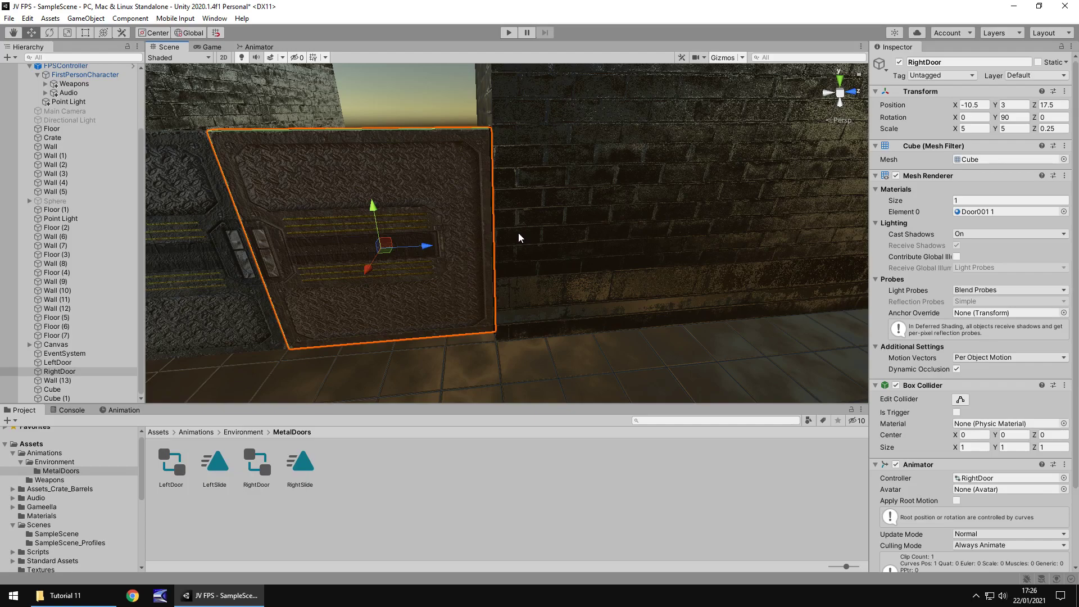
right_drag(518, 233, 344, 214)
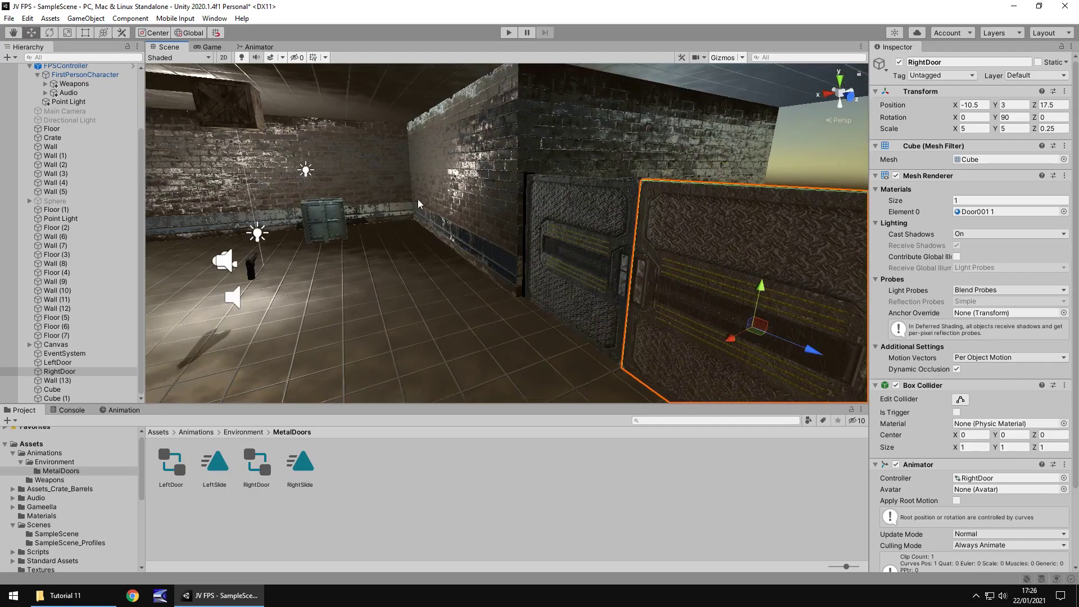
middle_drag(341, 213, 506, 177)
right_drag(423, 177, 529, 183)
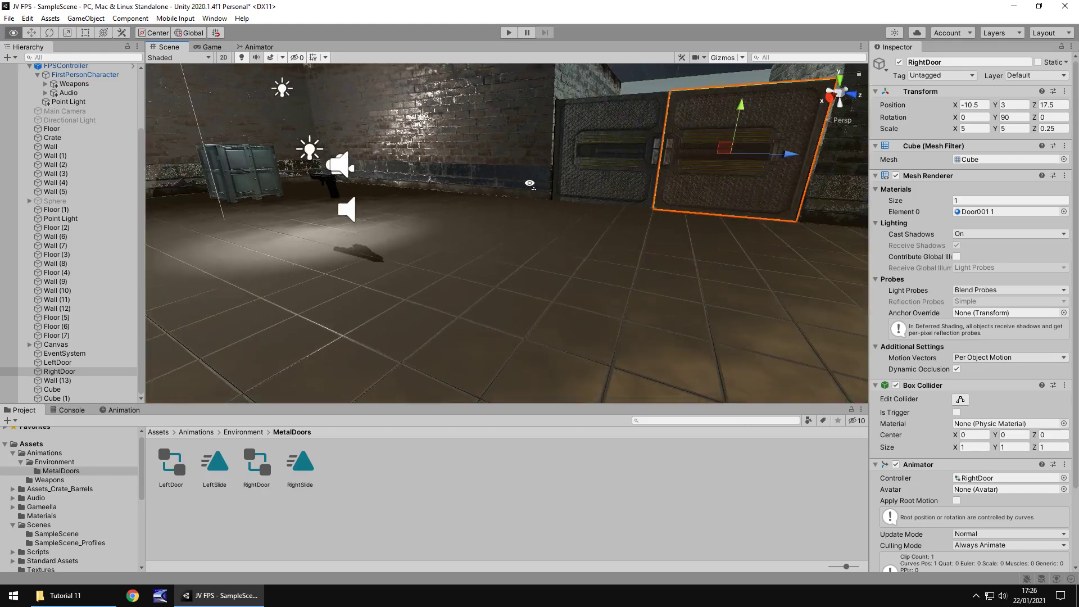
middle_drag(495, 173, 456, 218)
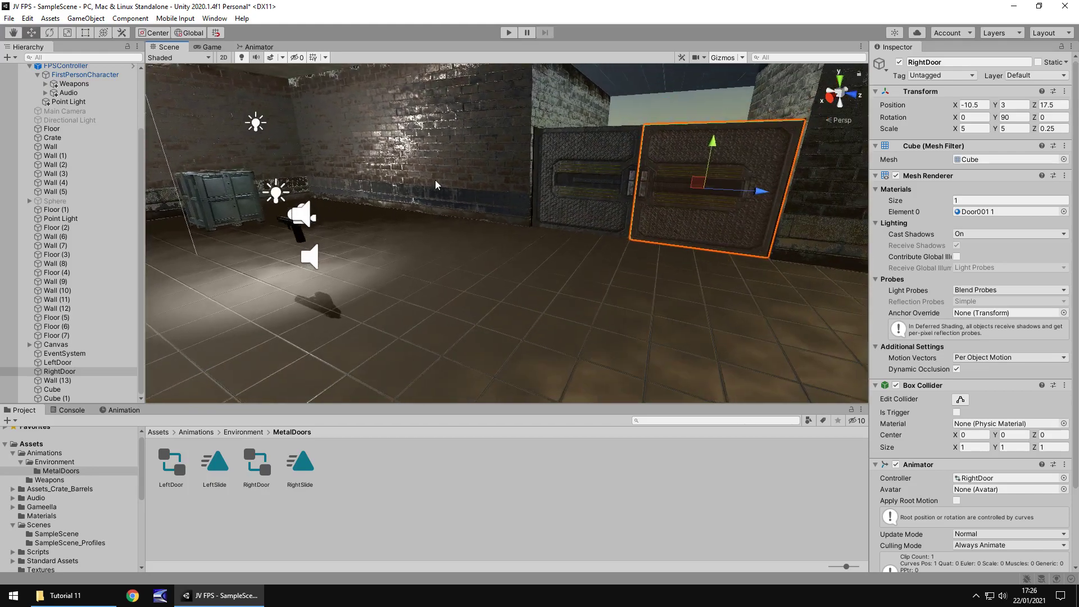
click(208, 47)
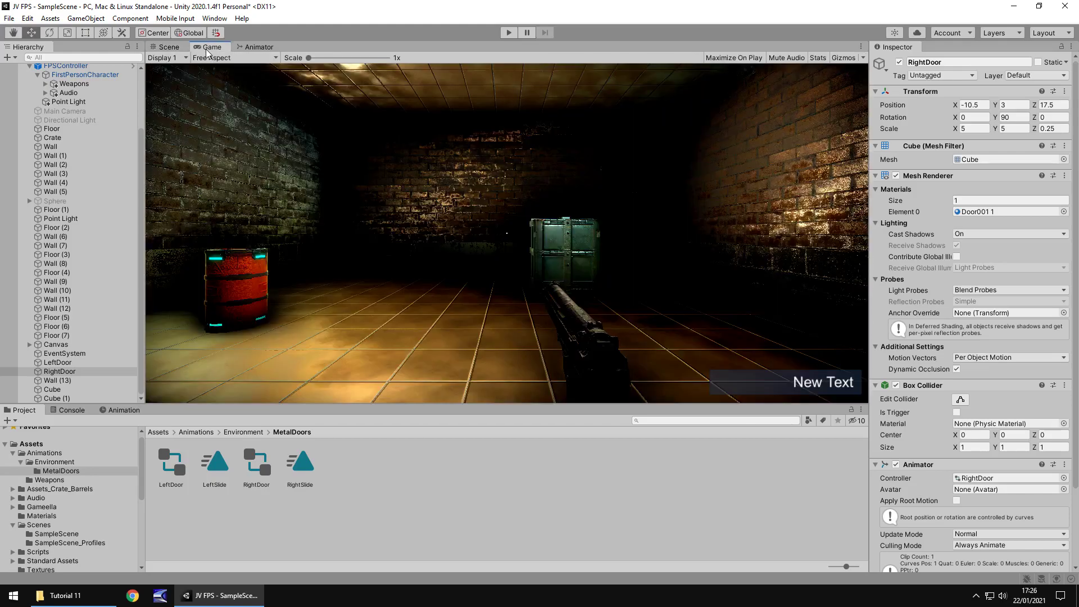
click(169, 47)
right_drag(464, 209, 428, 192)
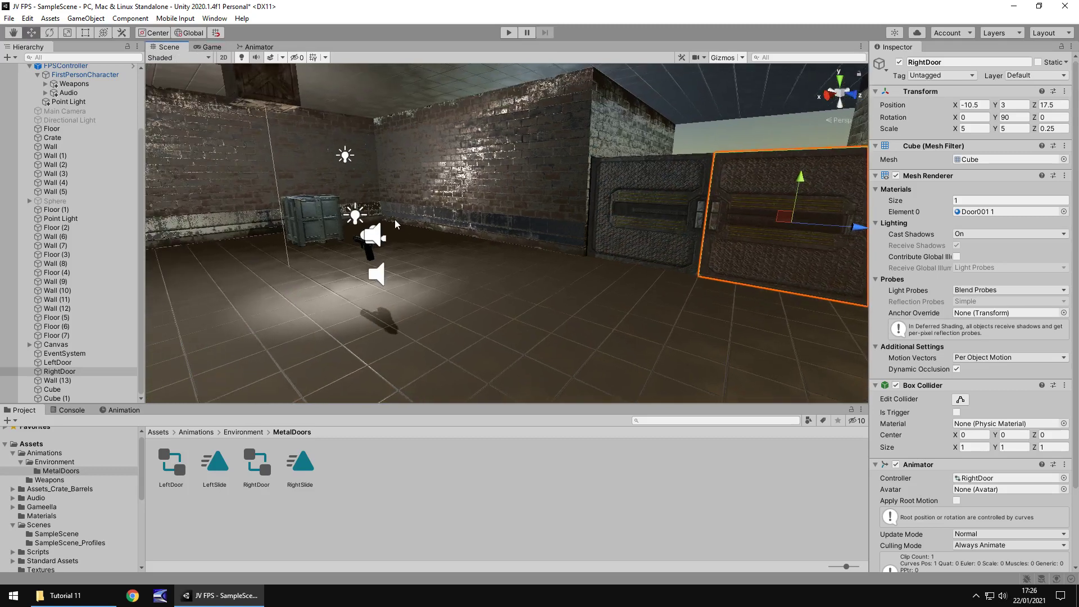